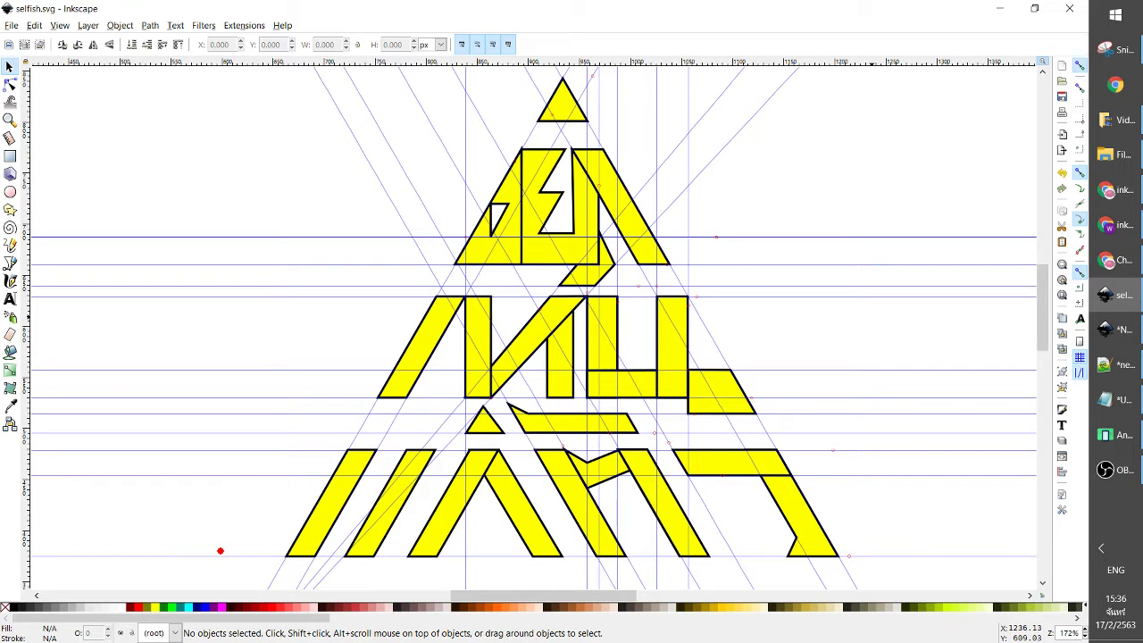
Mark the top and base lines of the bottom, middle and top letter rows with coloured strokes.
drag(201, 557, 925, 556)
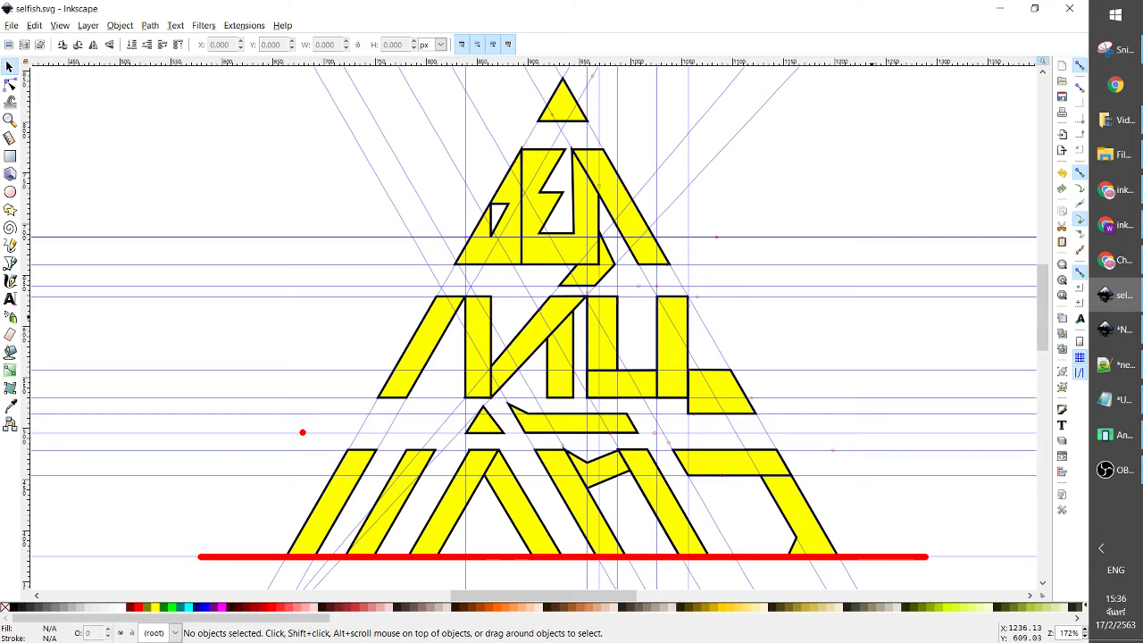
mouse_move(240, 452)
mouse_down()
mouse_move(489, 461)
mouse_move(847, 450)
mouse_up()
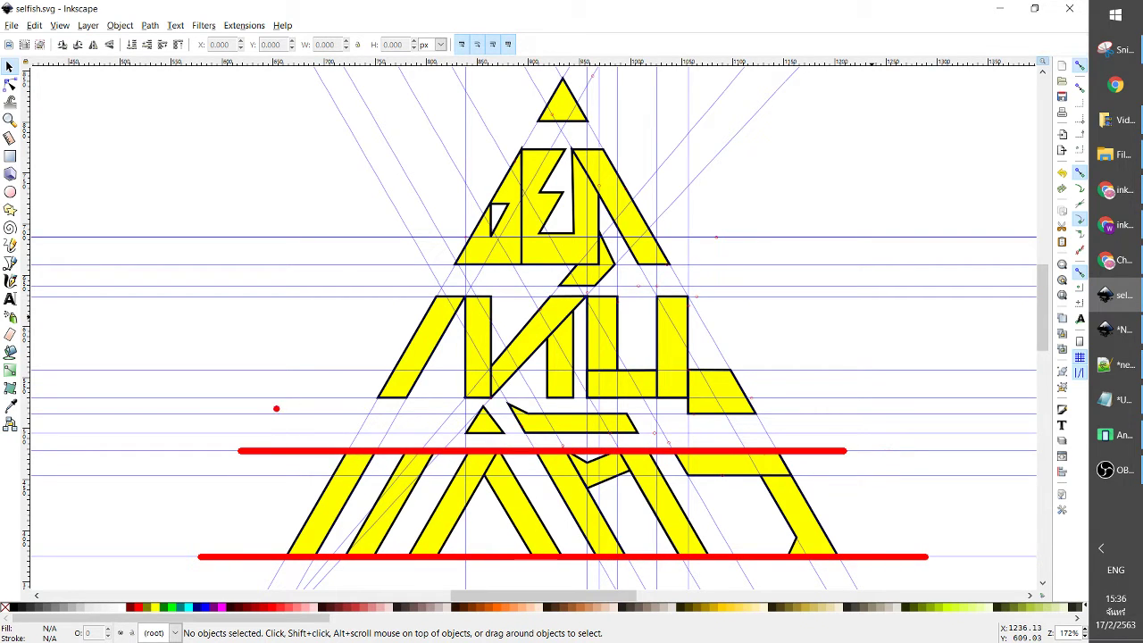
drag(277, 398, 796, 397)
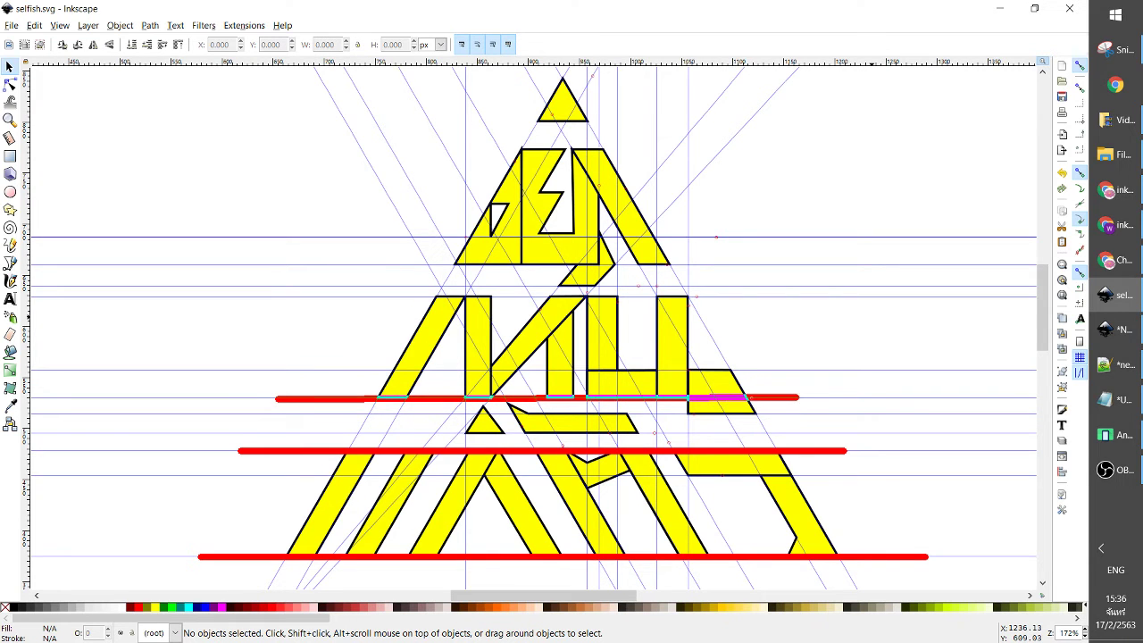
key(ctrl+z)
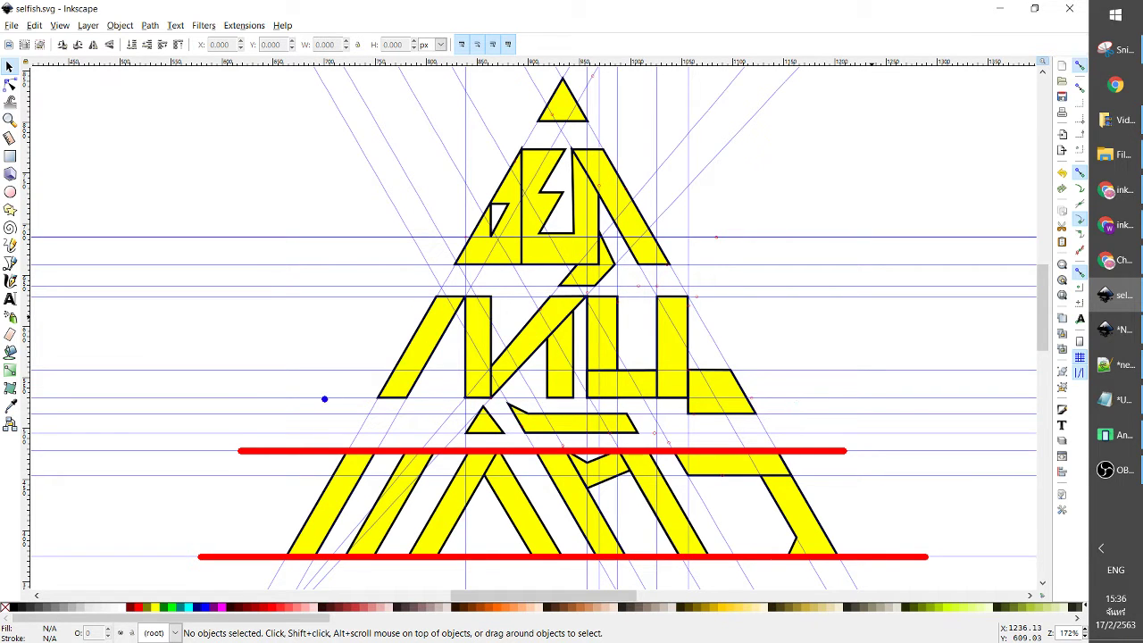
drag(322, 398, 809, 399)
drag(402, 300, 770, 299)
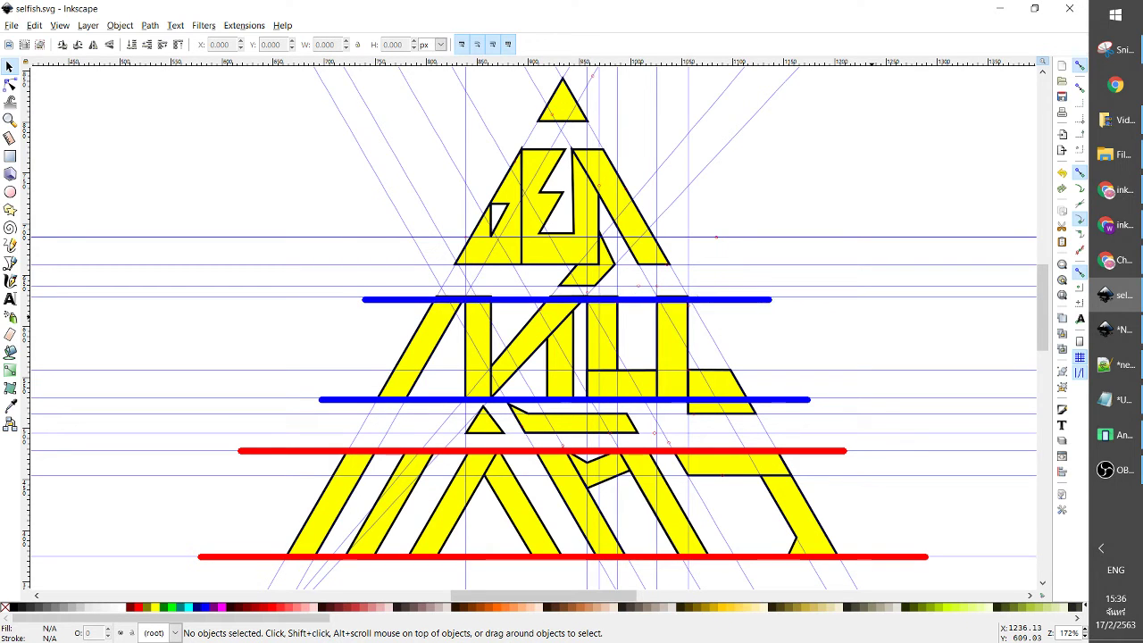
drag(417, 261, 726, 262)
drag(444, 147, 667, 147)
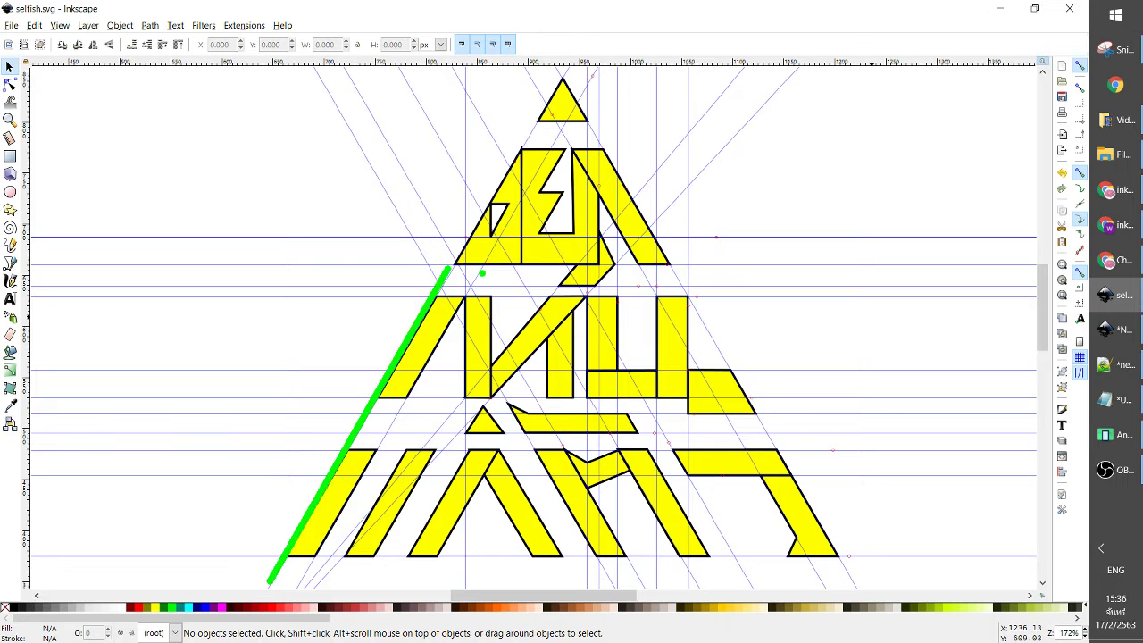
Trace the lettering's slanted edges with annotation strokes, then undo the marks.
drag(483, 273, 296, 589)
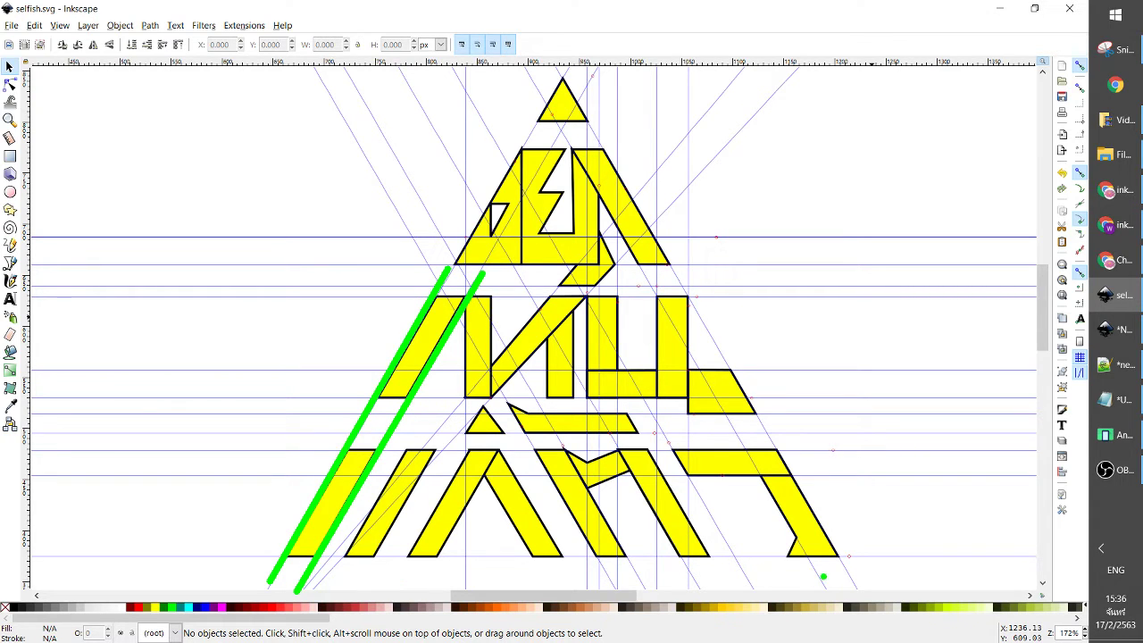
drag(822, 579, 596, 188)
mouse_move(841, 563)
mouse_down()
mouse_move(580, 121)
mouse_move(811, 576)
mouse_up()
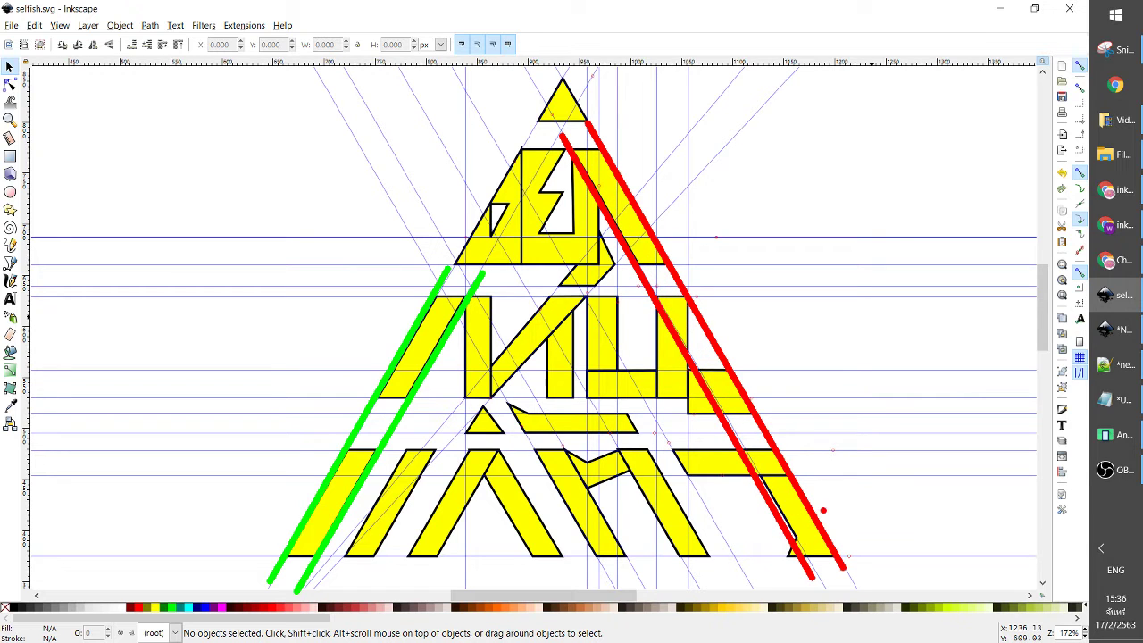
drag(846, 561, 843, 557)
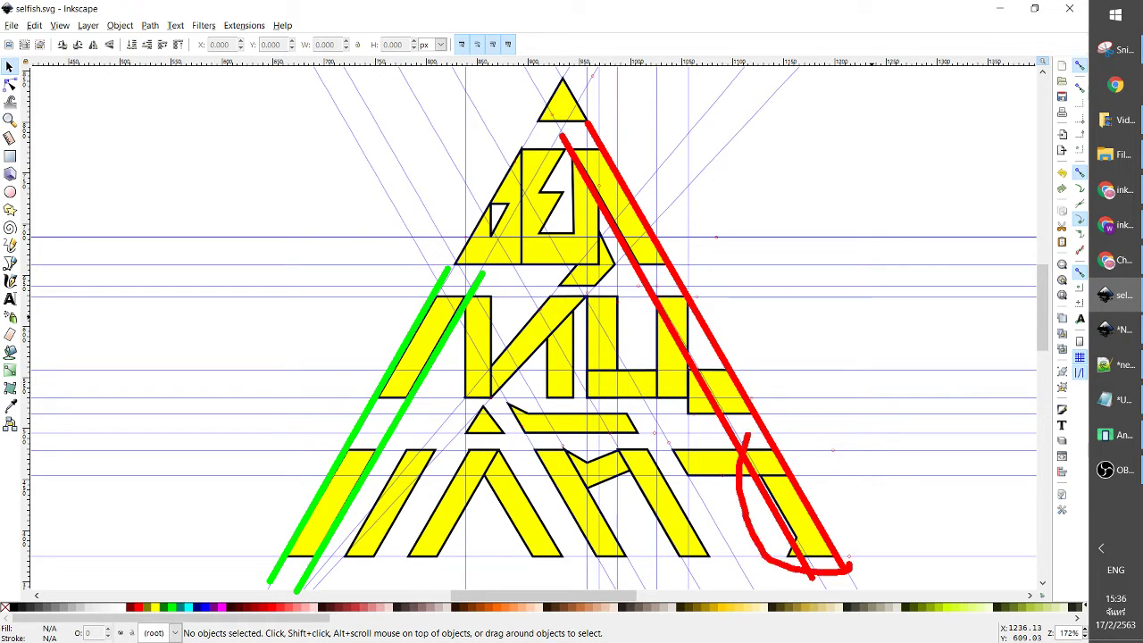
mouse_move(647, 271)
mouse_down()
mouse_move(568, 156)
mouse_move(637, 143)
mouse_move(675, 252)
mouse_up()
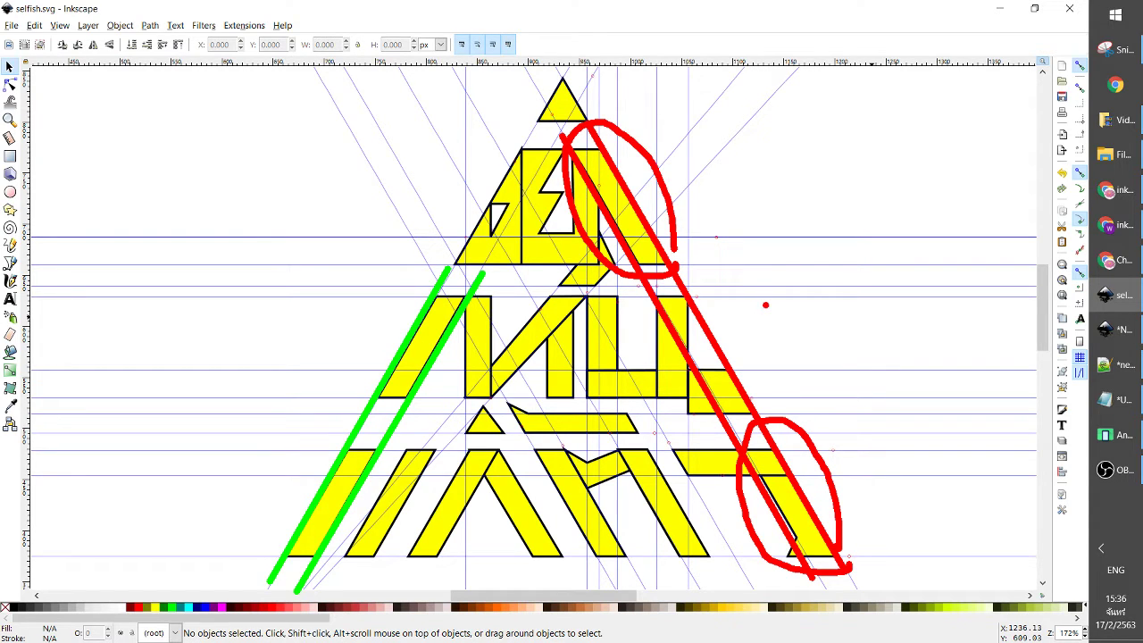
key(ctrl+z)
key(ctrl+z)
key(ctrl+z)
key(ctrl+z)
key(ctrl+z)
key(ctrl+z)
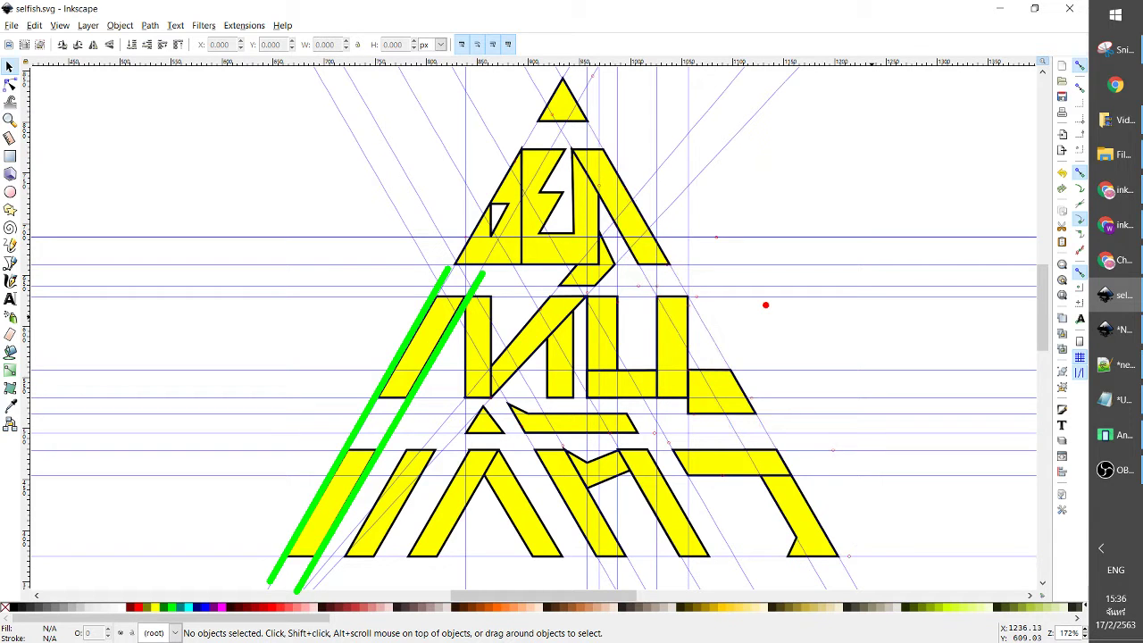
key(ctrl+z)
key(ctrl+z)
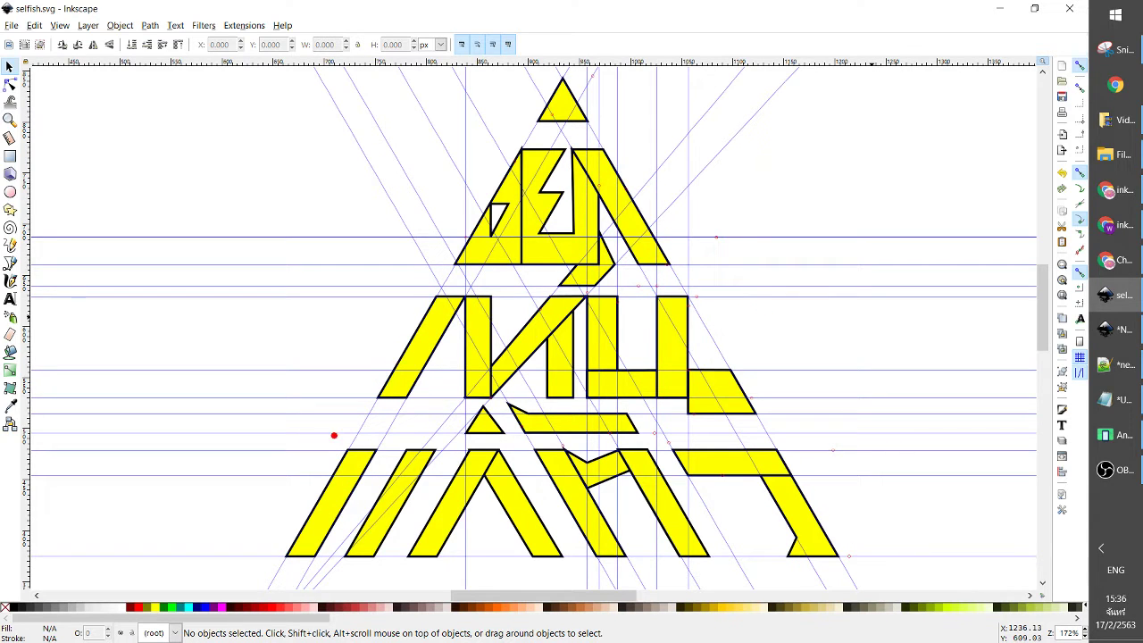
Draw two red horizontal lines across the lower middle letters, then undo both.
drag(329, 433, 818, 434)
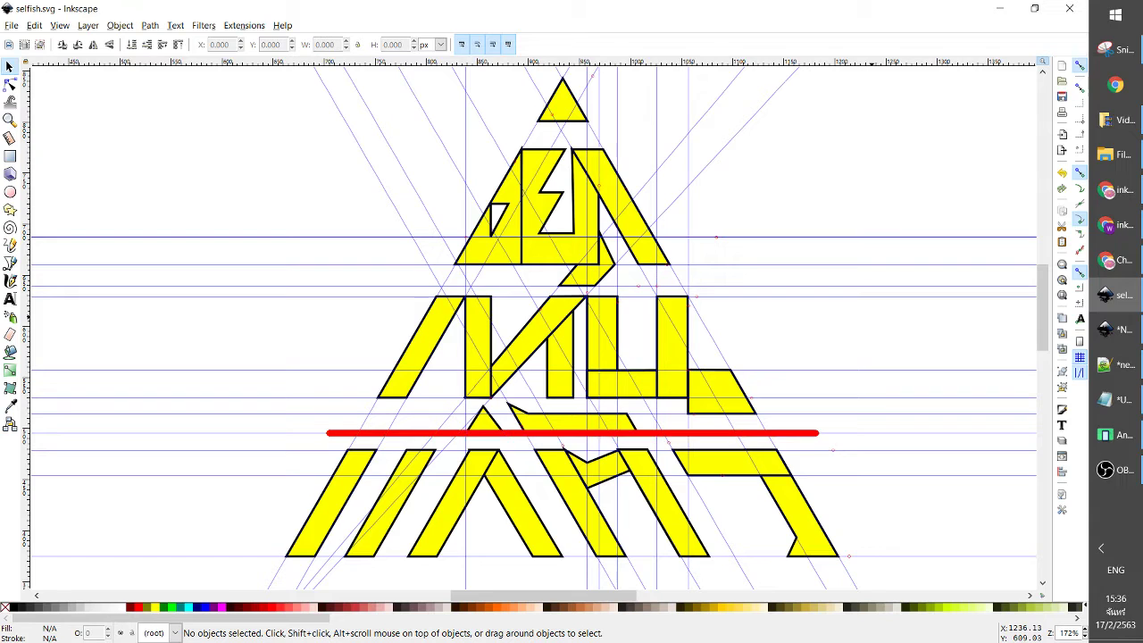
drag(322, 411, 711, 414)
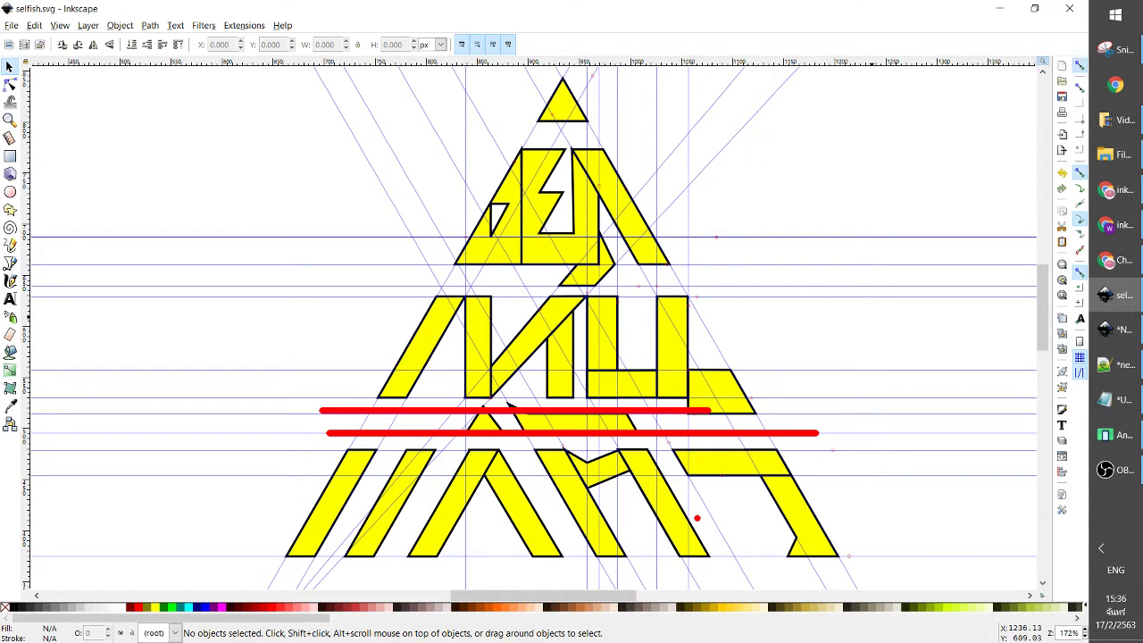
key(ctrl+z)
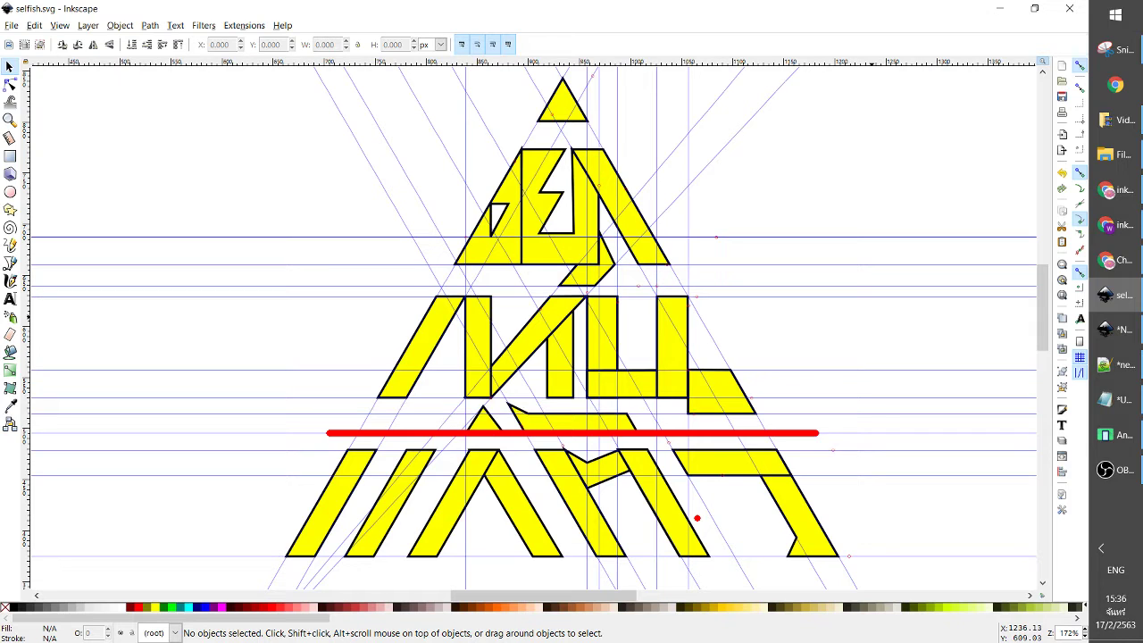
key(ctrl+z)
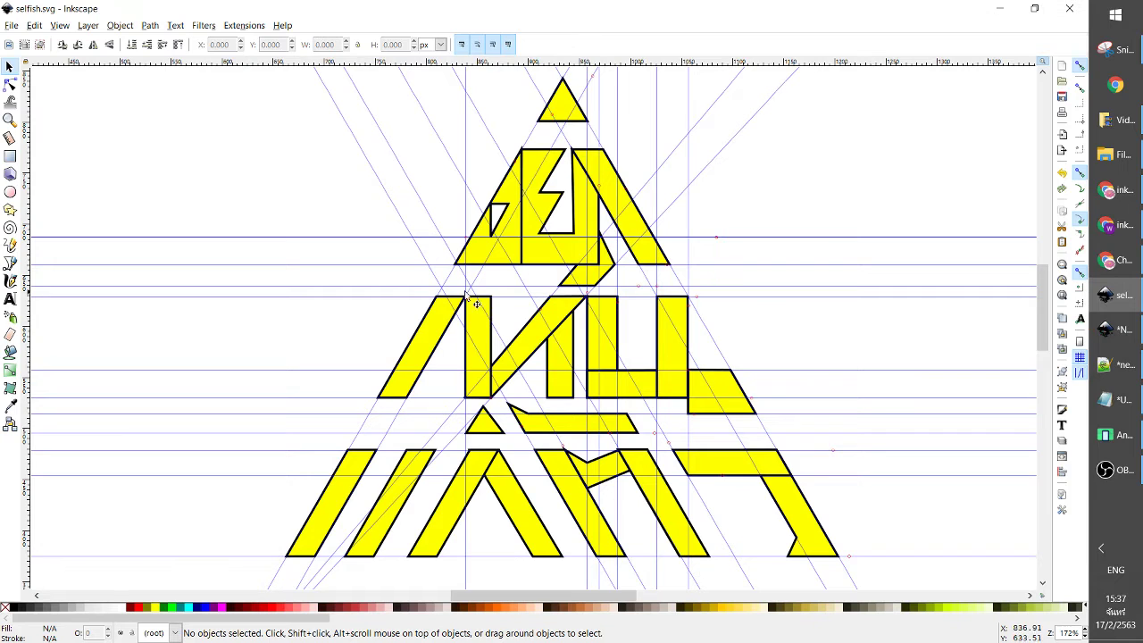
Switch to the blank New document 4 and turn on Rulers under View > Show/Hide.
click(1127, 338)
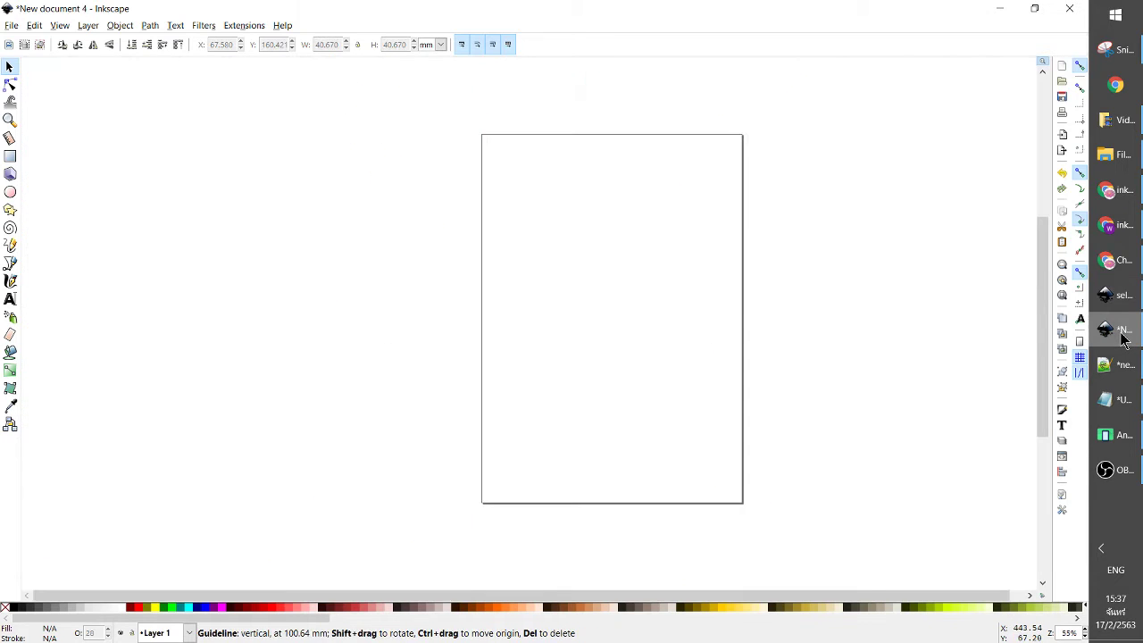
ctrl+scroll(834, 324, up, 1)
ctrl+scroll(834, 324, down, 1)
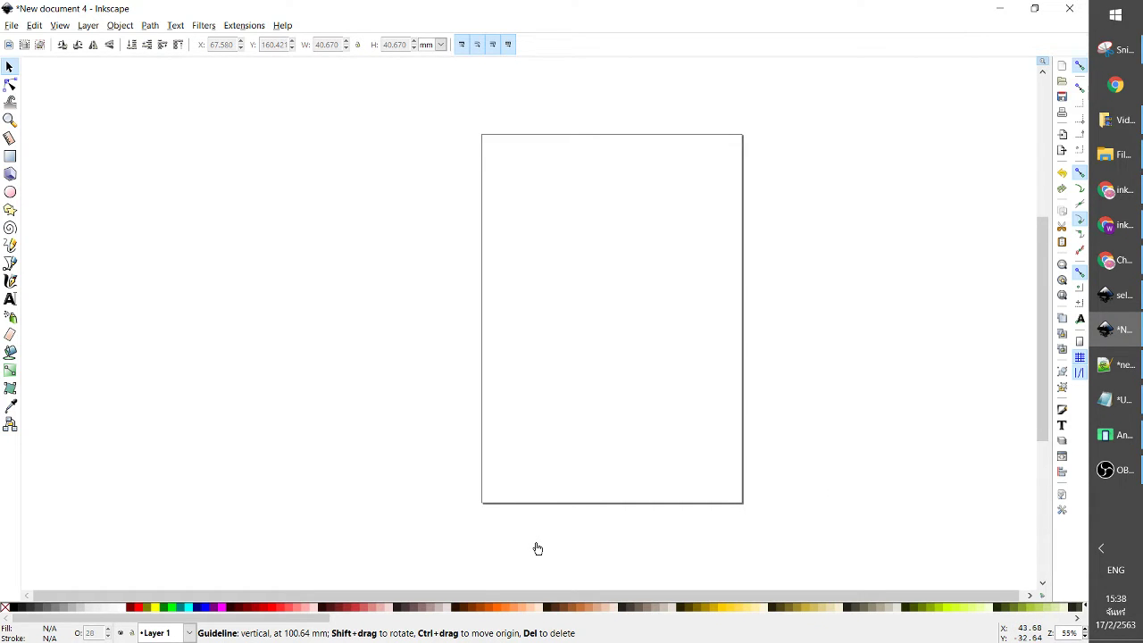
click(60, 25)
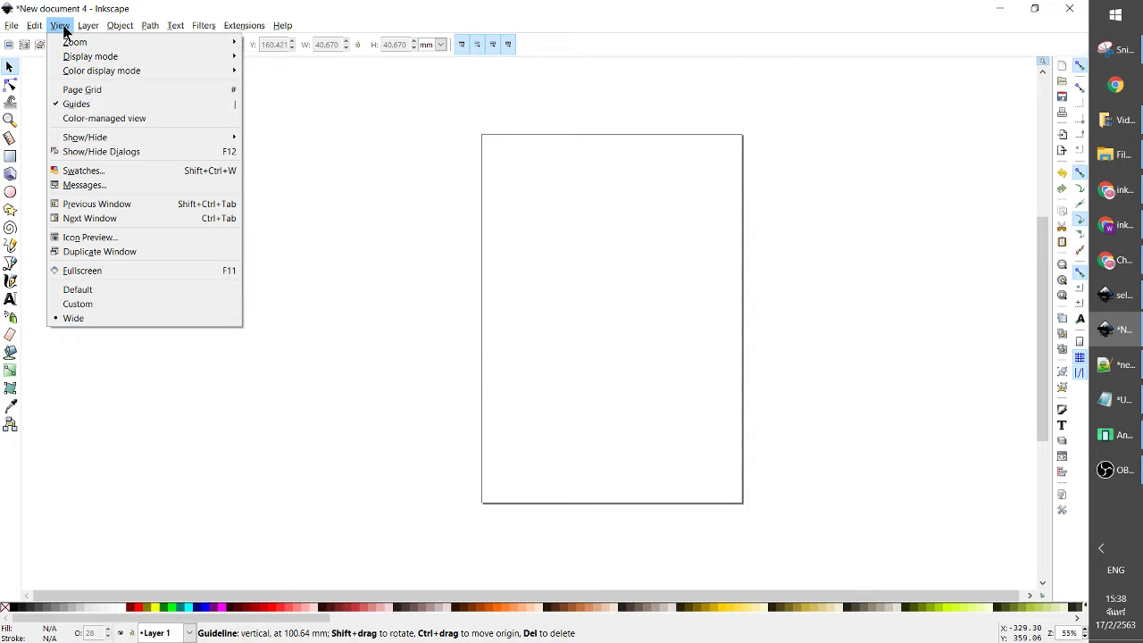
mouse_move(85, 137)
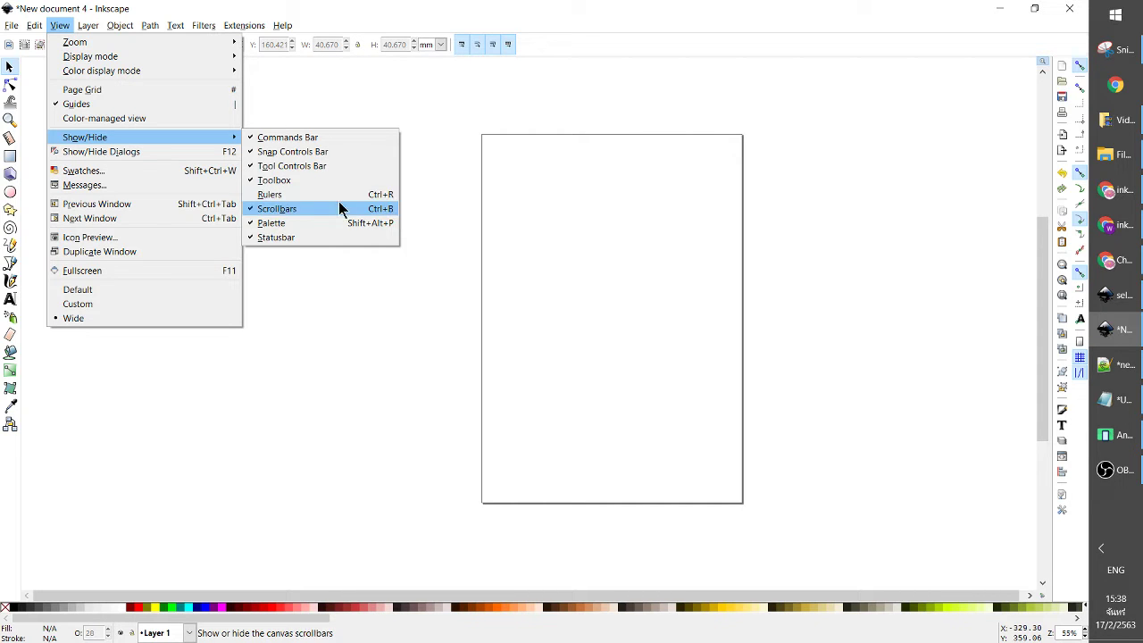
click(311, 201)
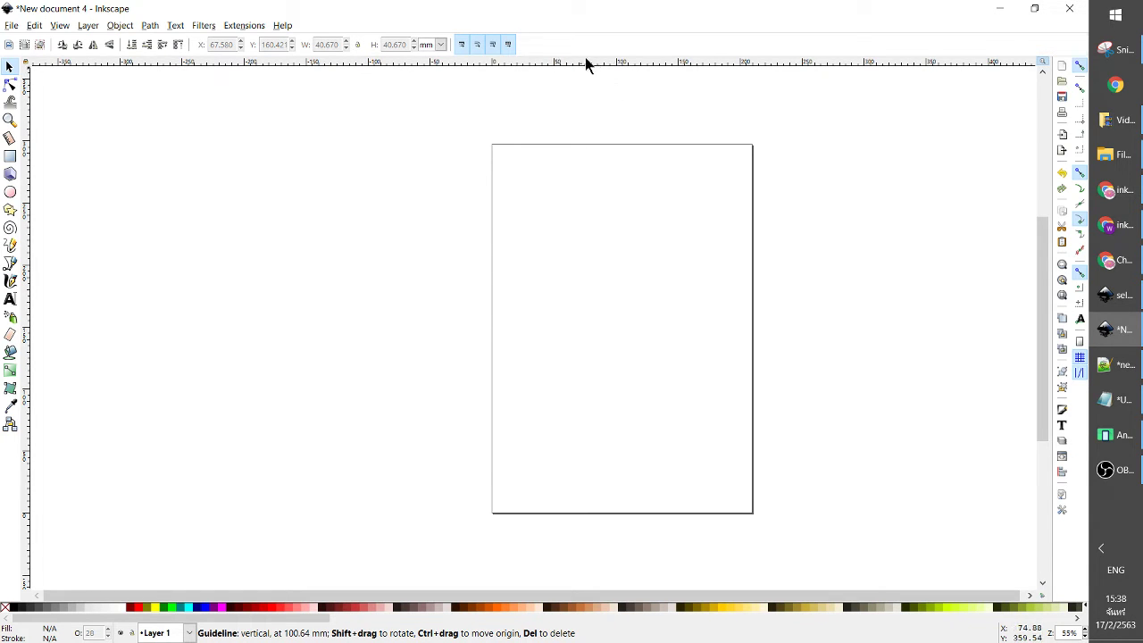
Drag two horizontal and two vertical guides onto the page from the rulers.
drag(589, 60, 601, 278)
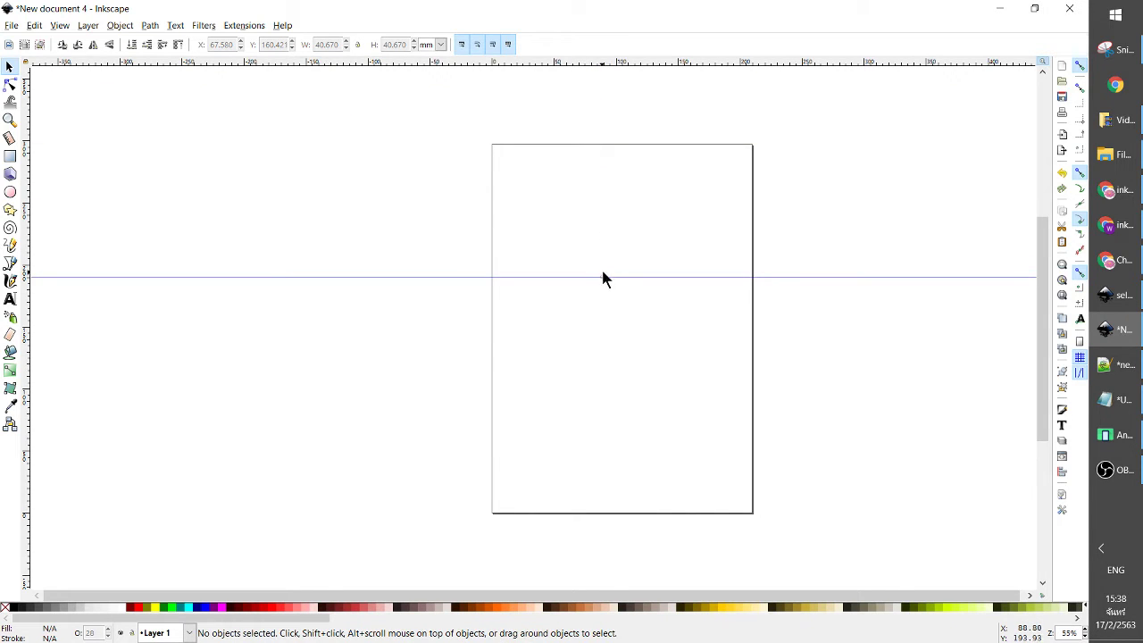
mouse_move(597, 64)
mouse_down()
mouse_move(601, 208)
mouse_move(606, 188)
mouse_up()
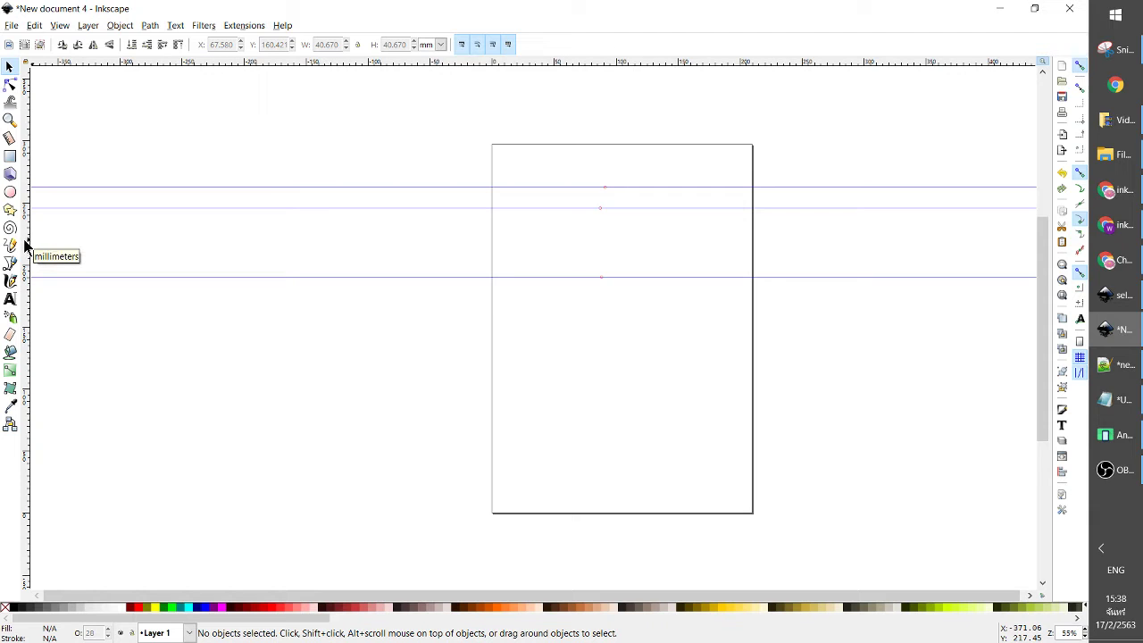
drag(25, 244, 555, 256)
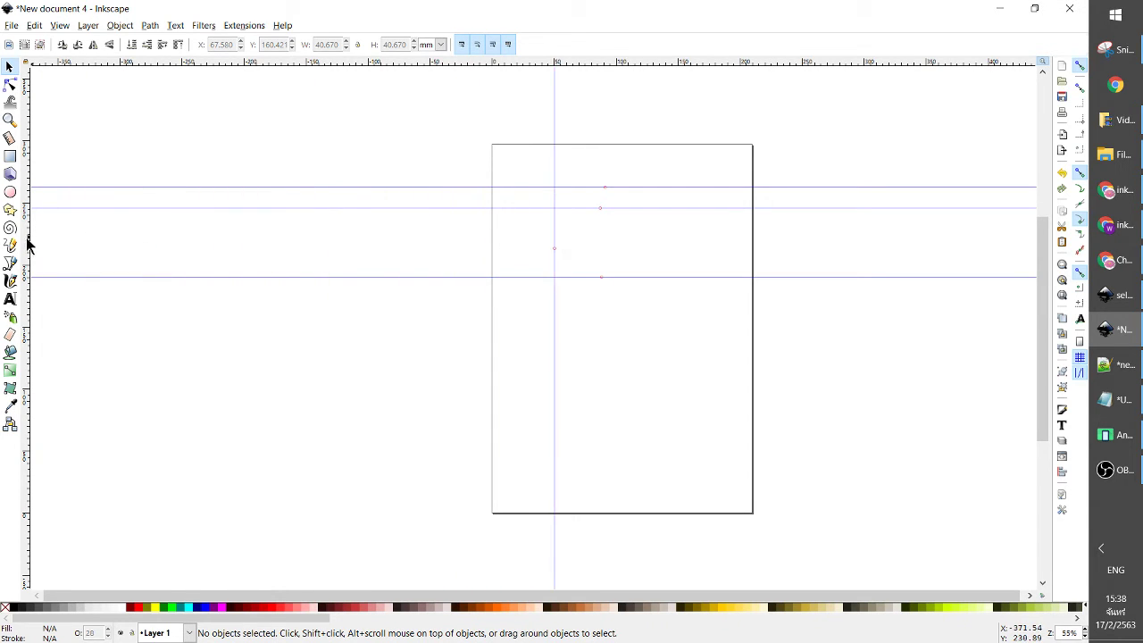
drag(25, 248, 529, 241)
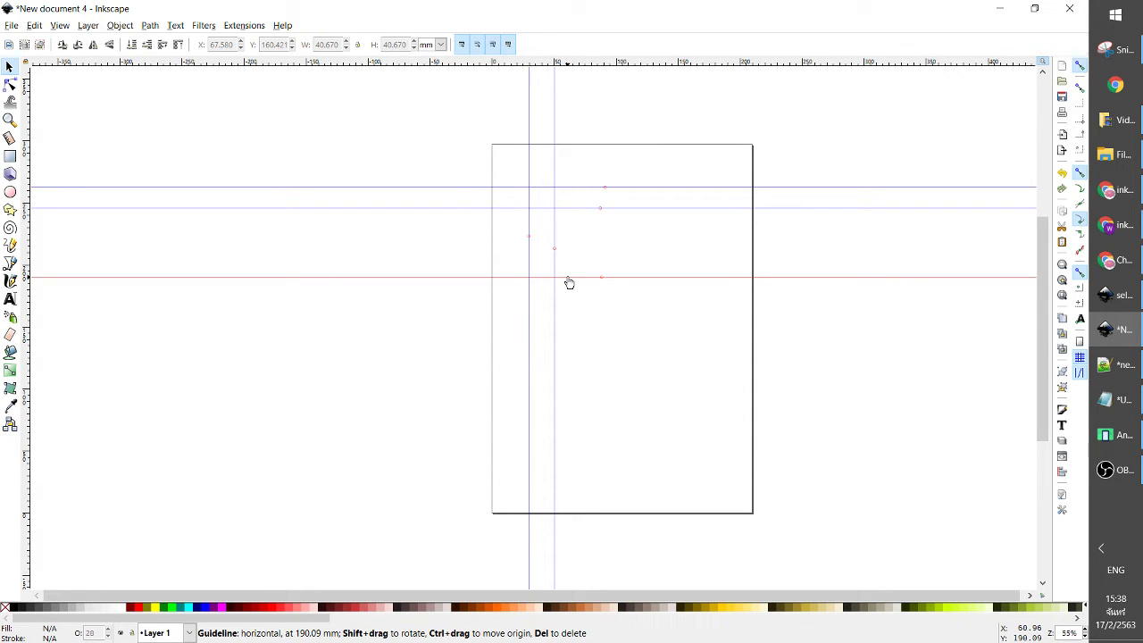
Delete all five guides one by one, leaving the page empty.
key(Delete)
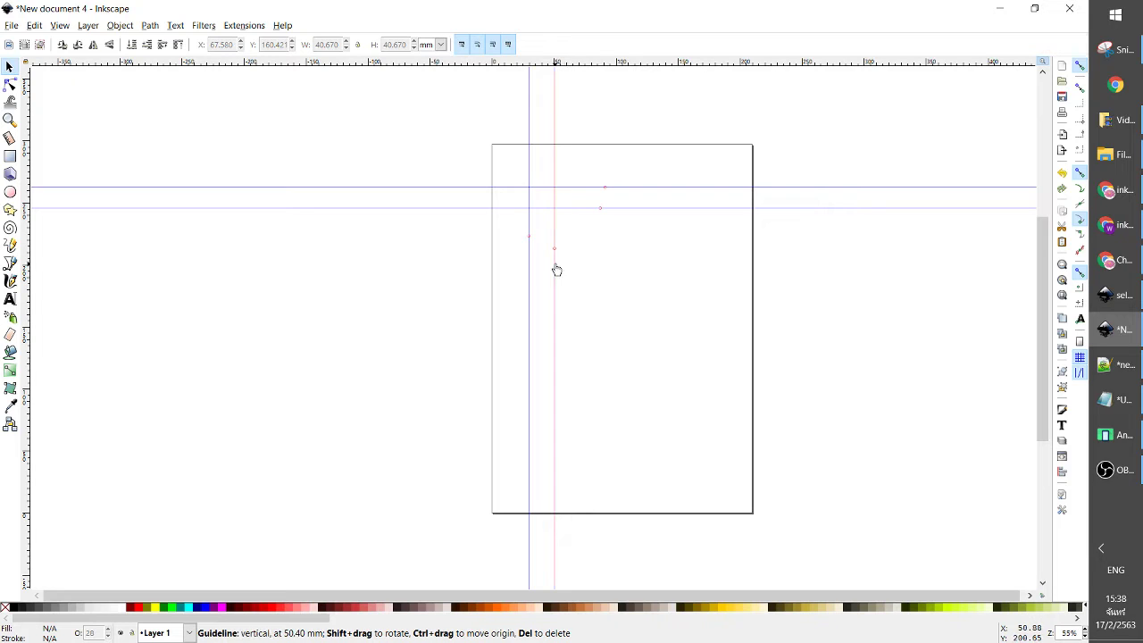
key(Delete)
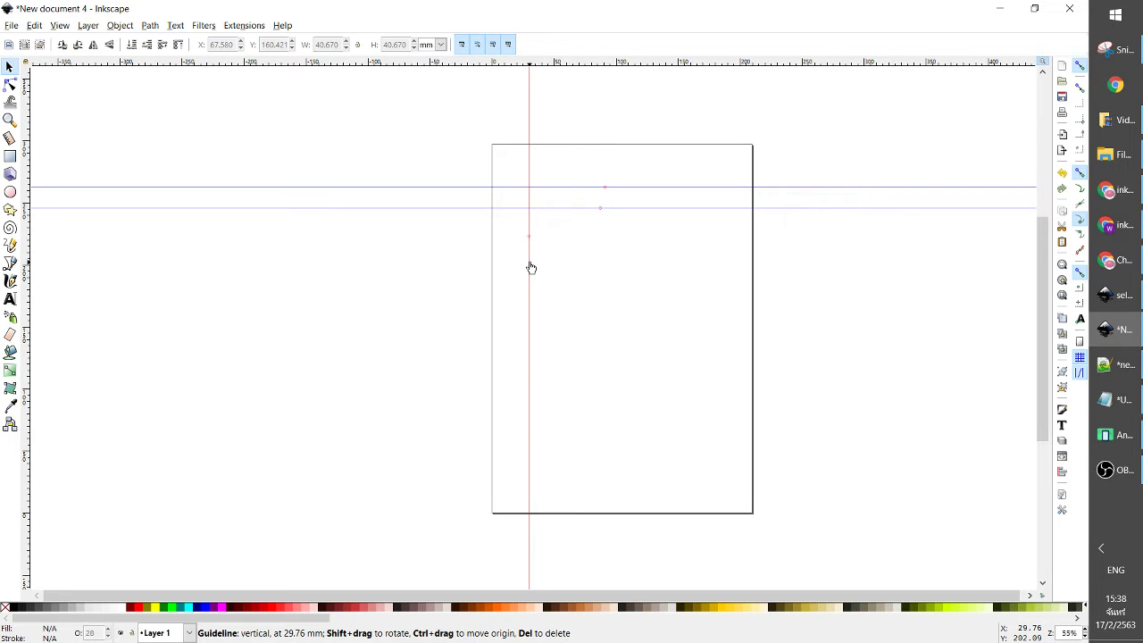
key(Delete)
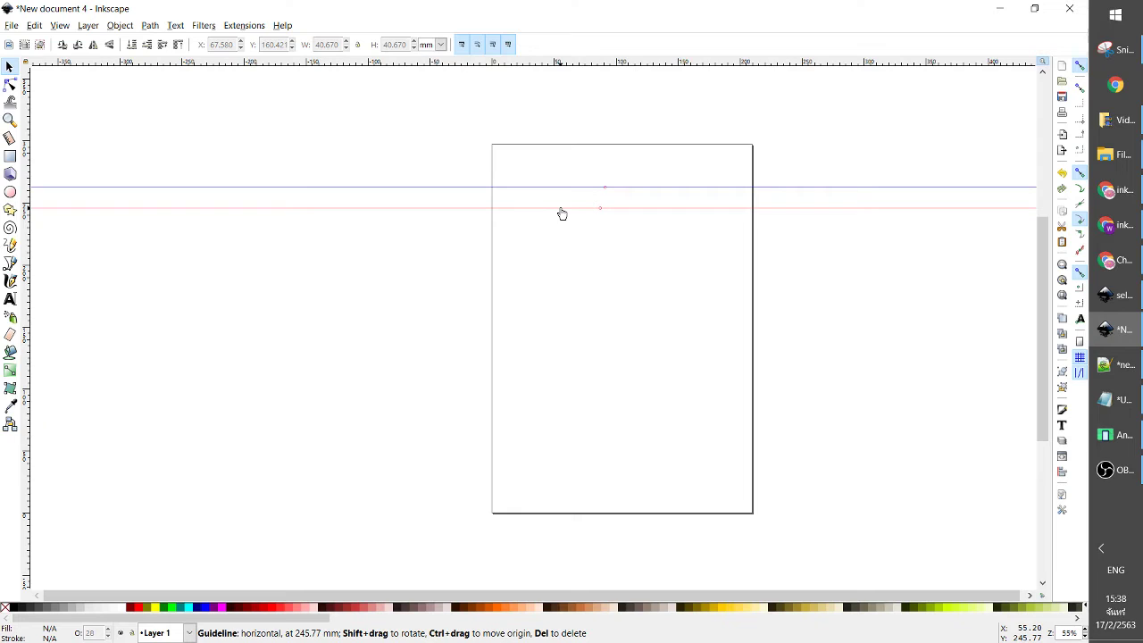
key(Delete)
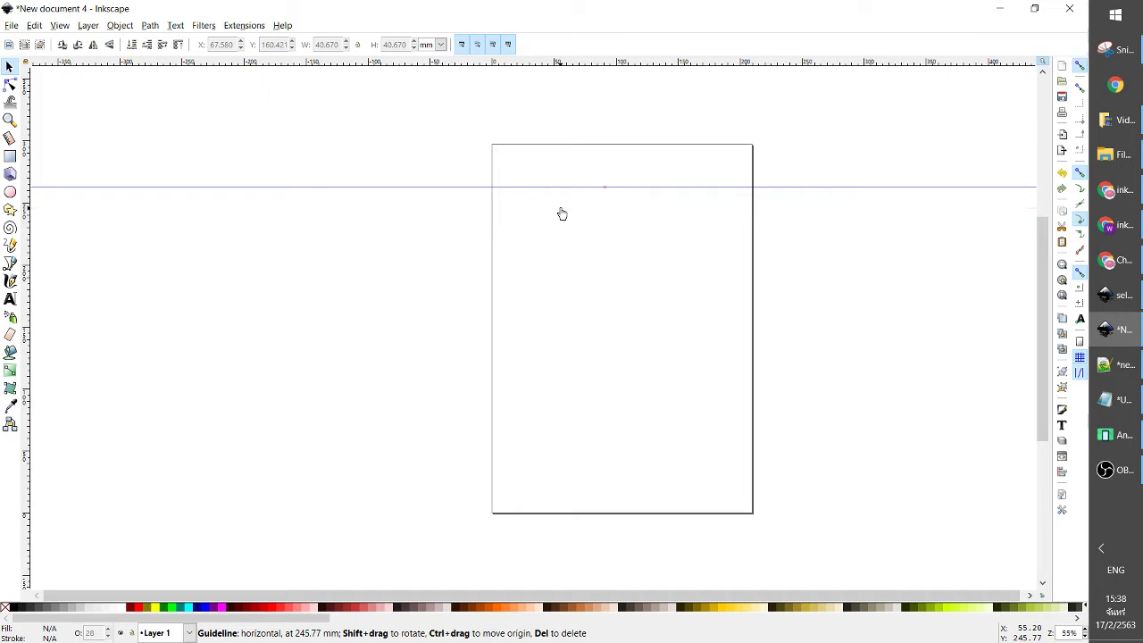
key(Delete)
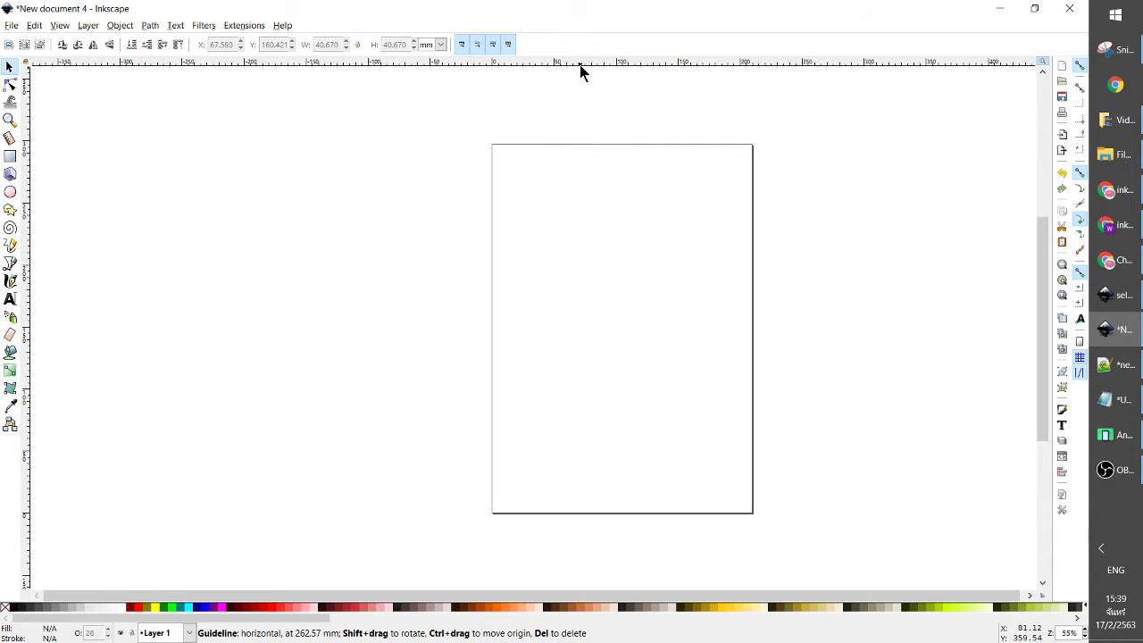
Drag guides from the top and left rulers to the page centre, then zoom in on their crossing.
drag(579, 63, 580, 308)
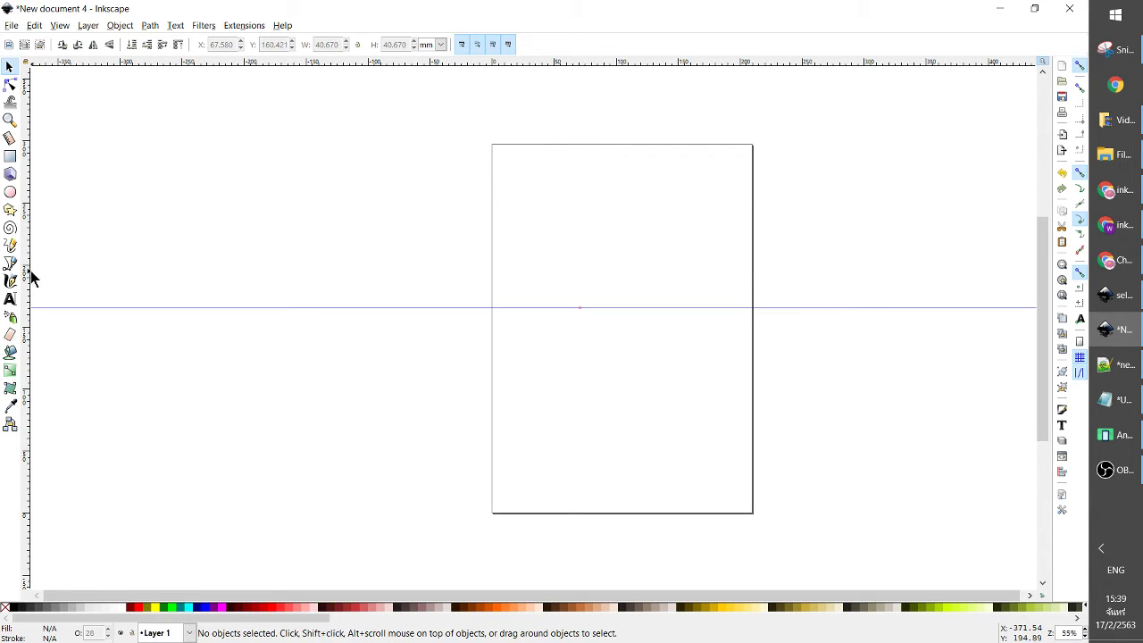
drag(25, 275, 569, 276)
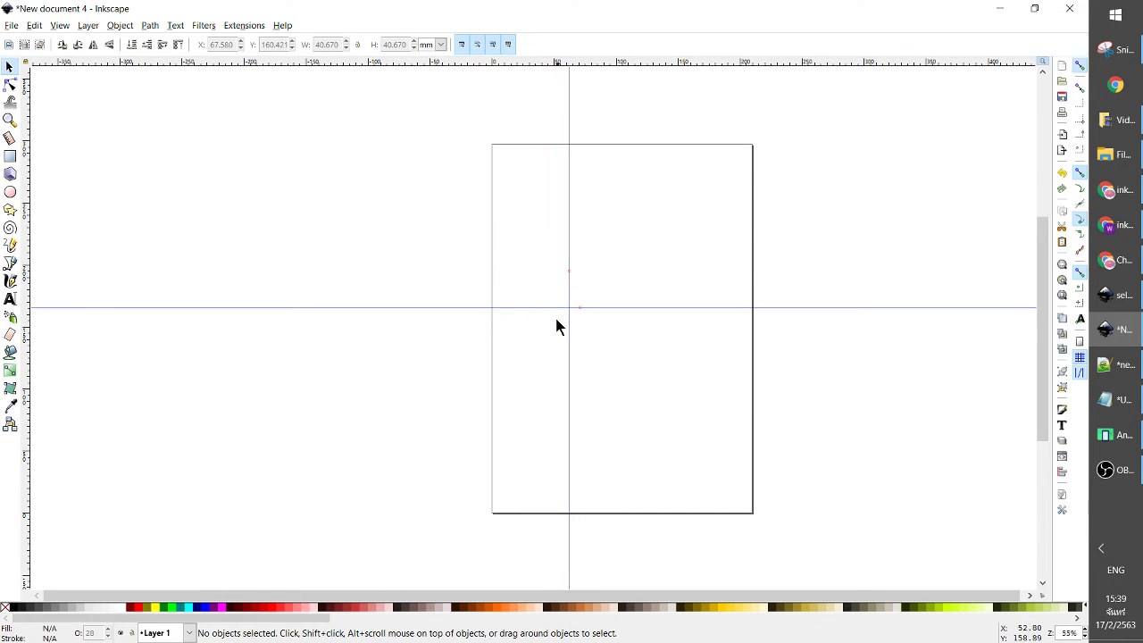
click(10, 120)
drag(499, 240, 616, 336)
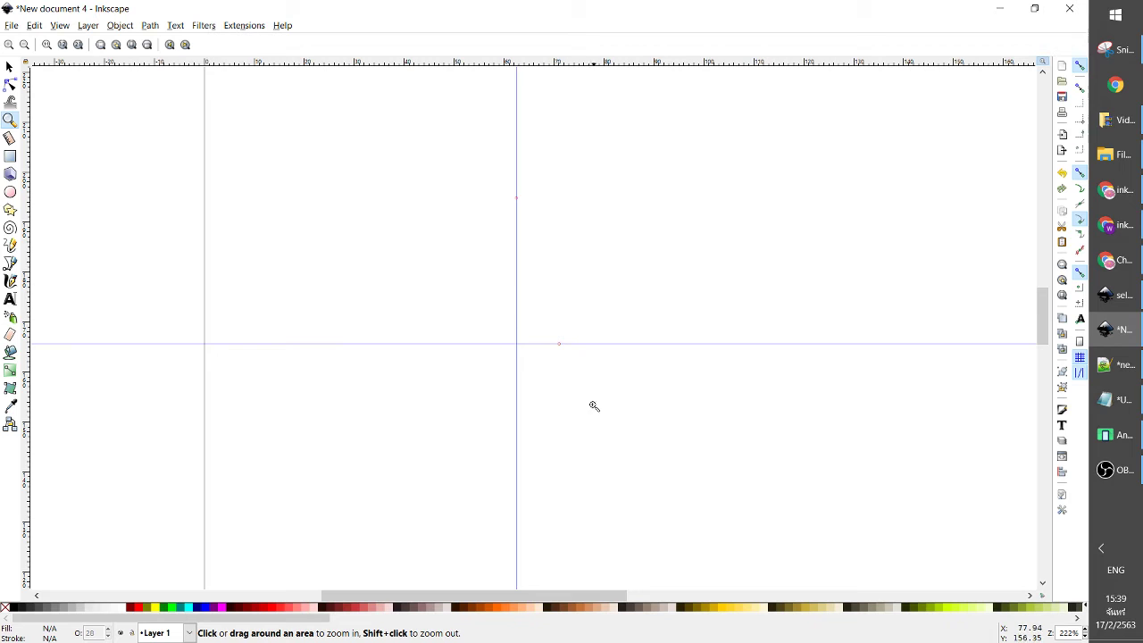
drag(536, 599, 614, 596)
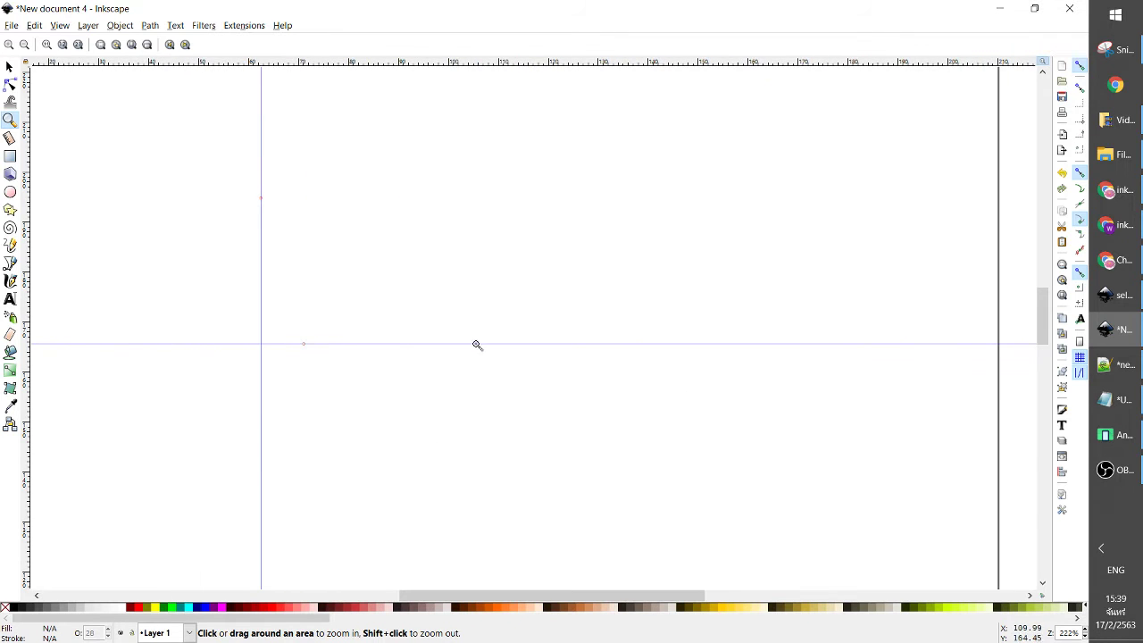
click(377, 334)
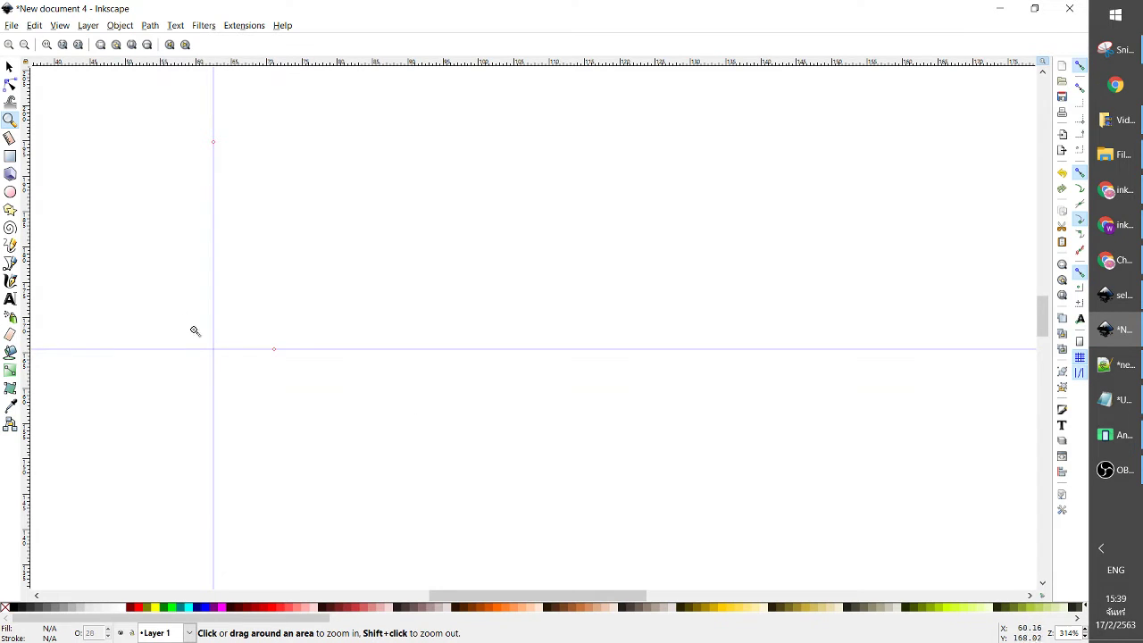
click(11, 157)
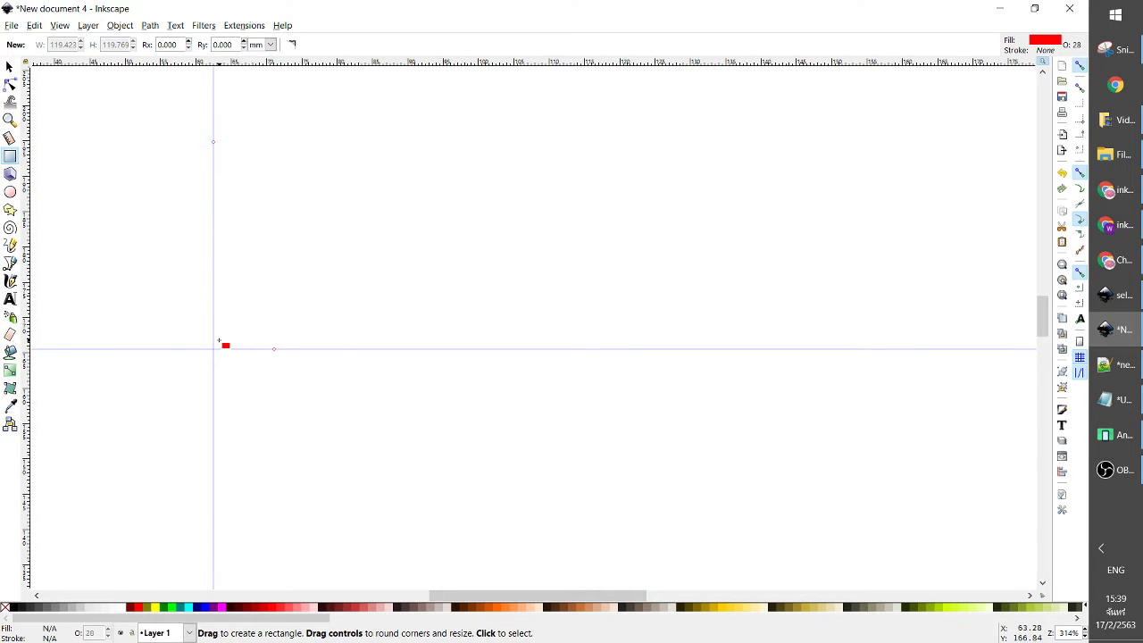
drag(219, 341, 342, 239)
key(Delete)
drag(222, 341, 461, 160)
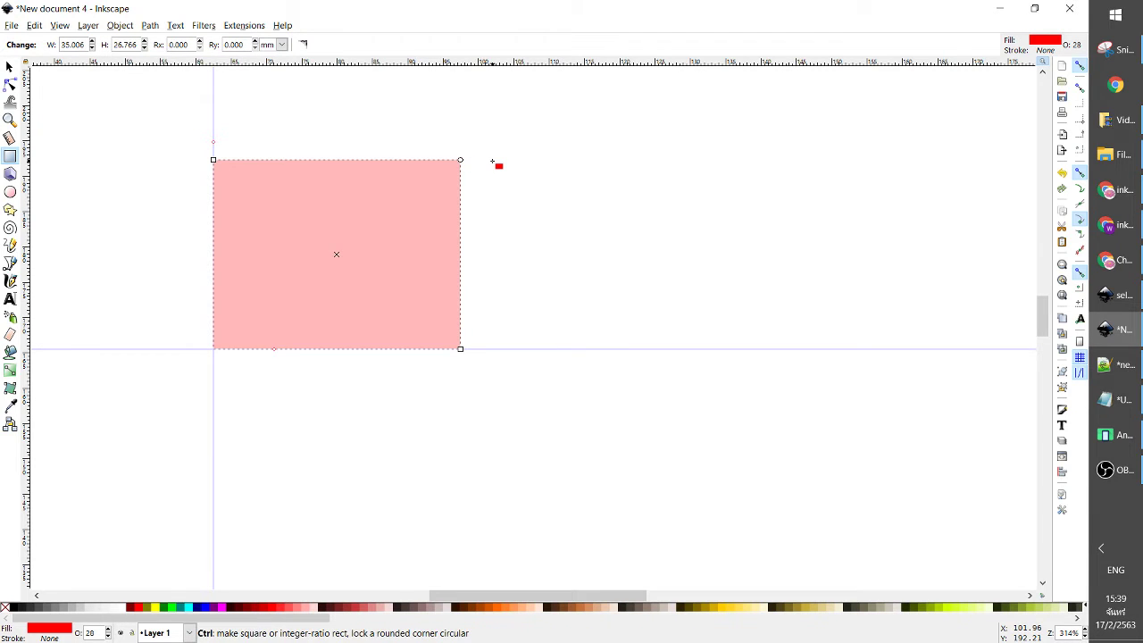
key(ctrl+z)
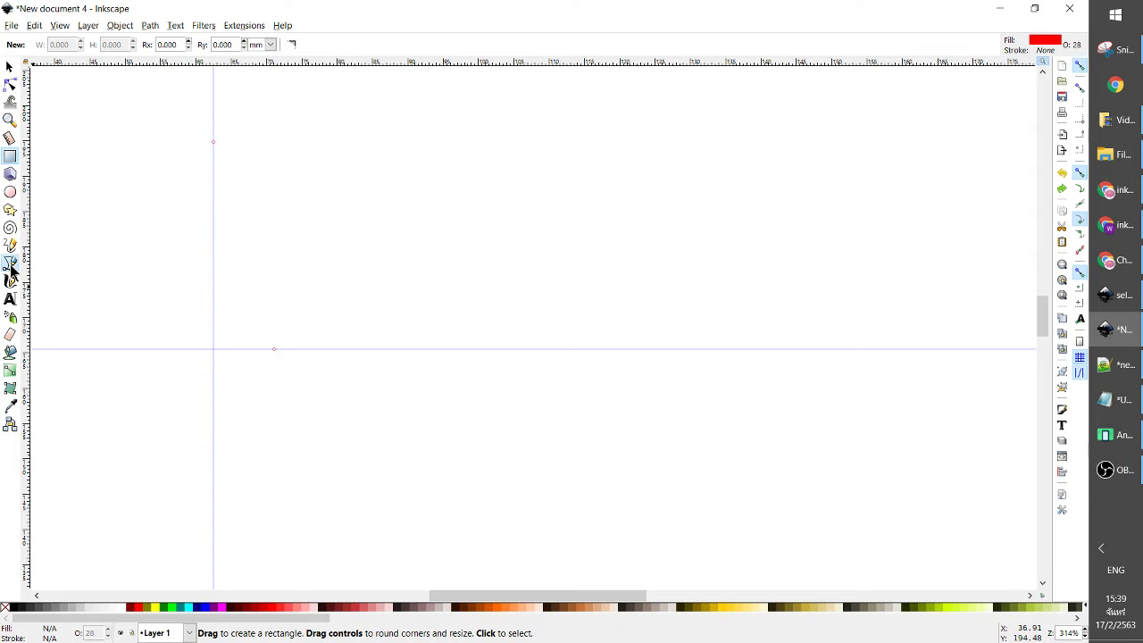
Draw a straight-segment zigzag with peaks above and dips below the horizontal guide.
click(11, 267)
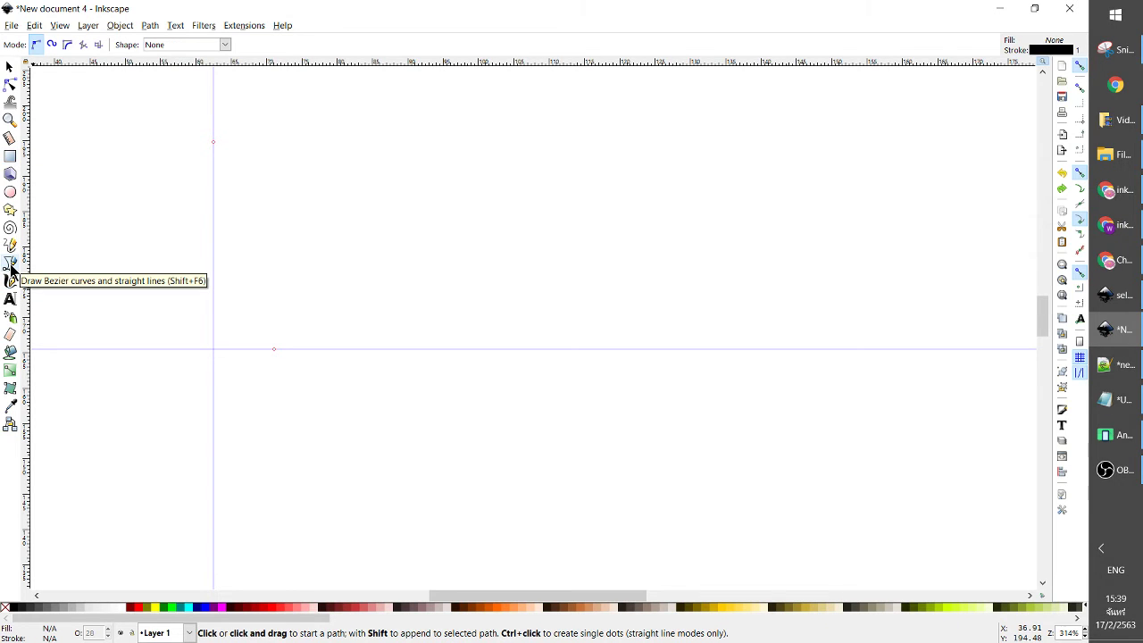
click(237, 348)
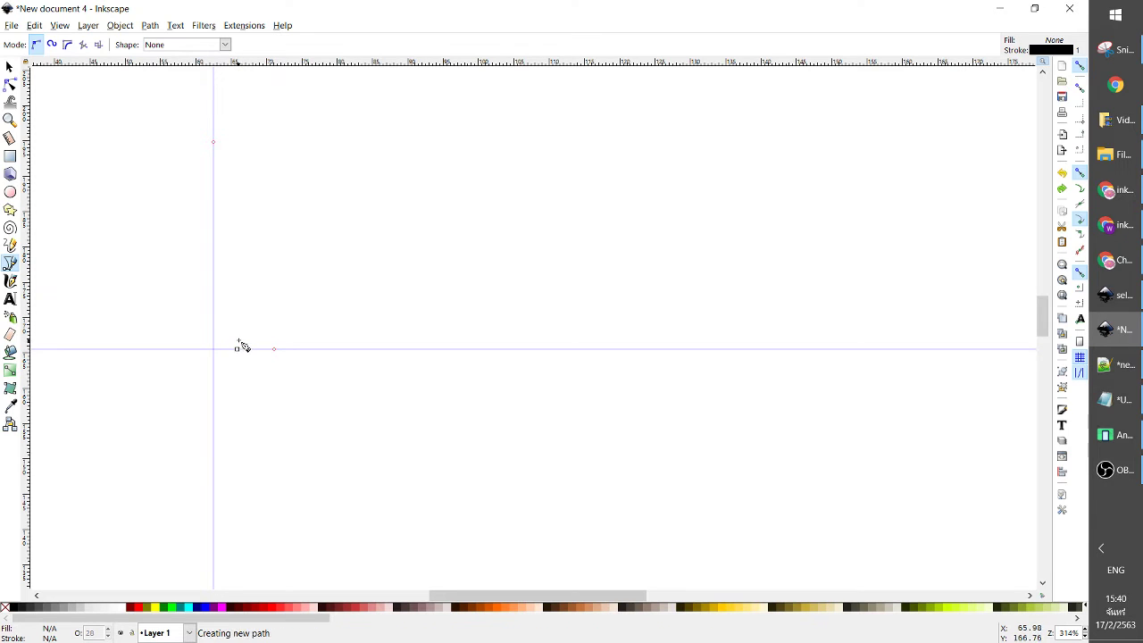
click(312, 234)
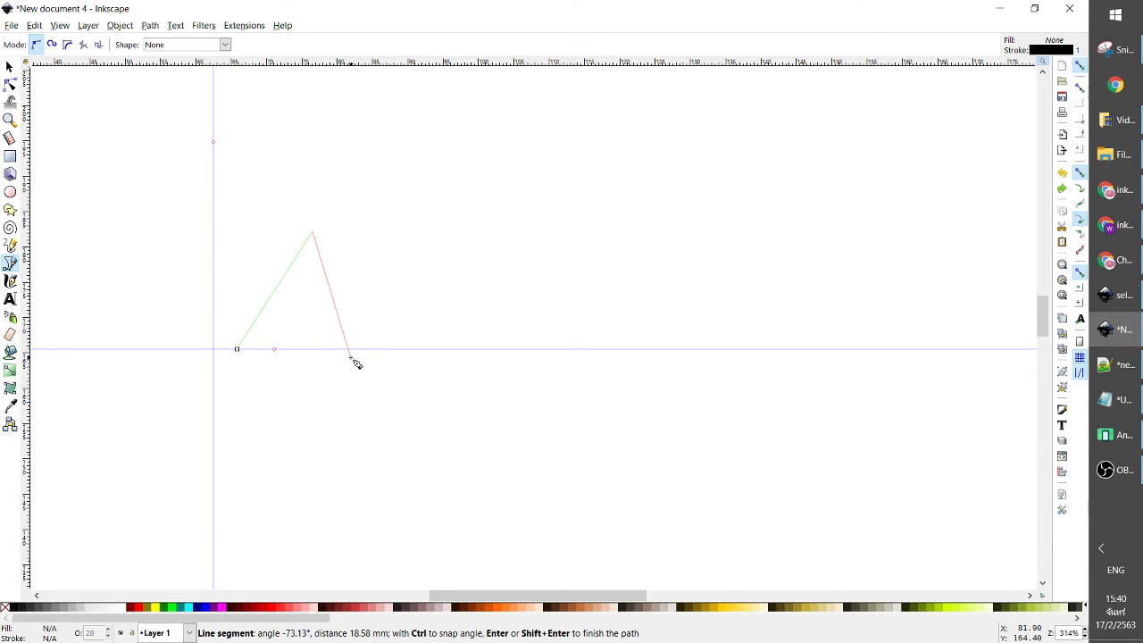
click(351, 361)
click(497, 444)
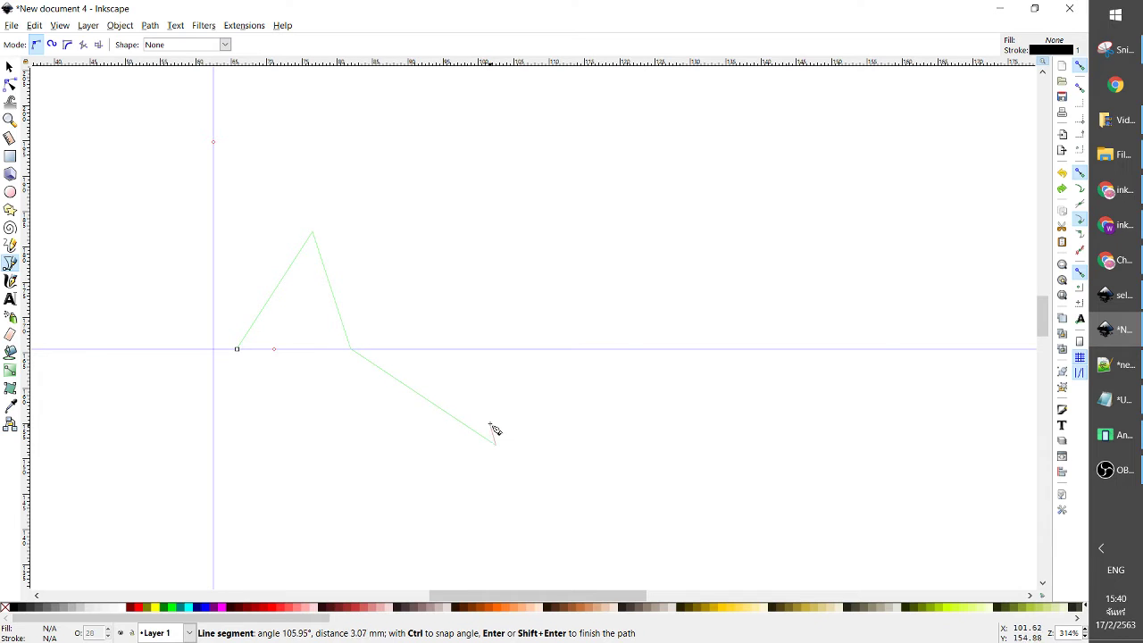
click(534, 349)
click(605, 277)
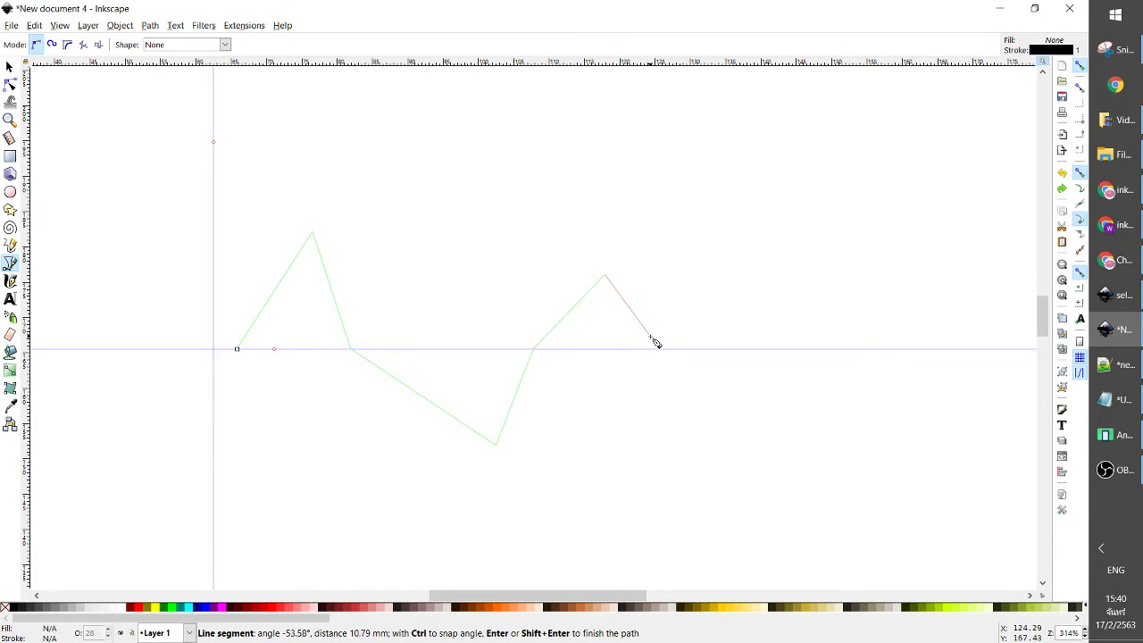
click(652, 349)
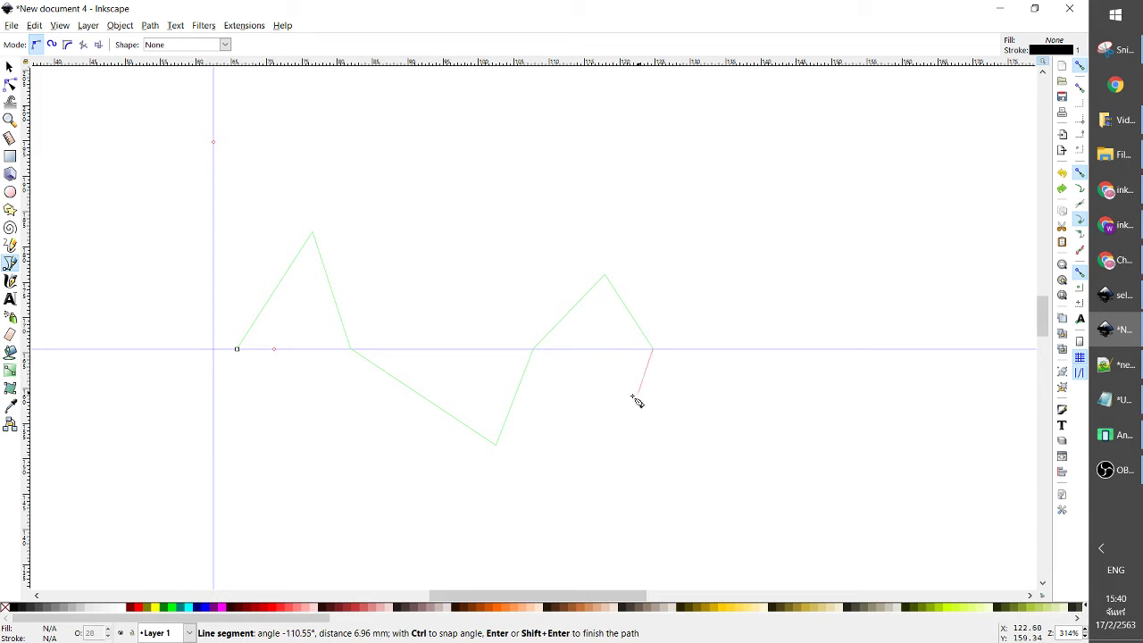
click(757, 379)
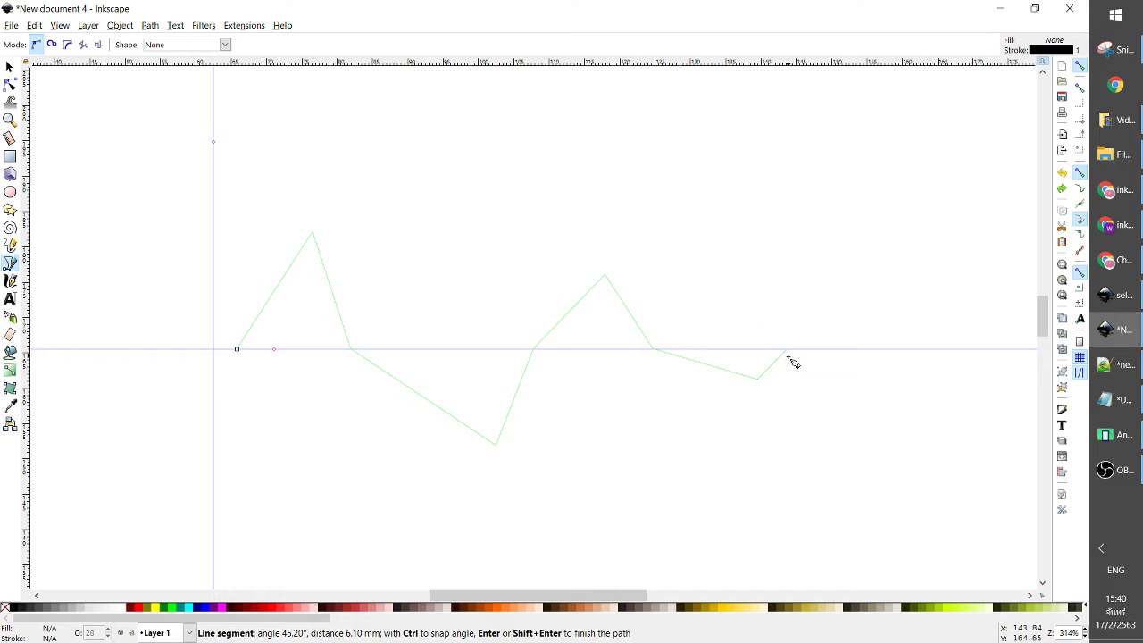
double_click(787, 356)
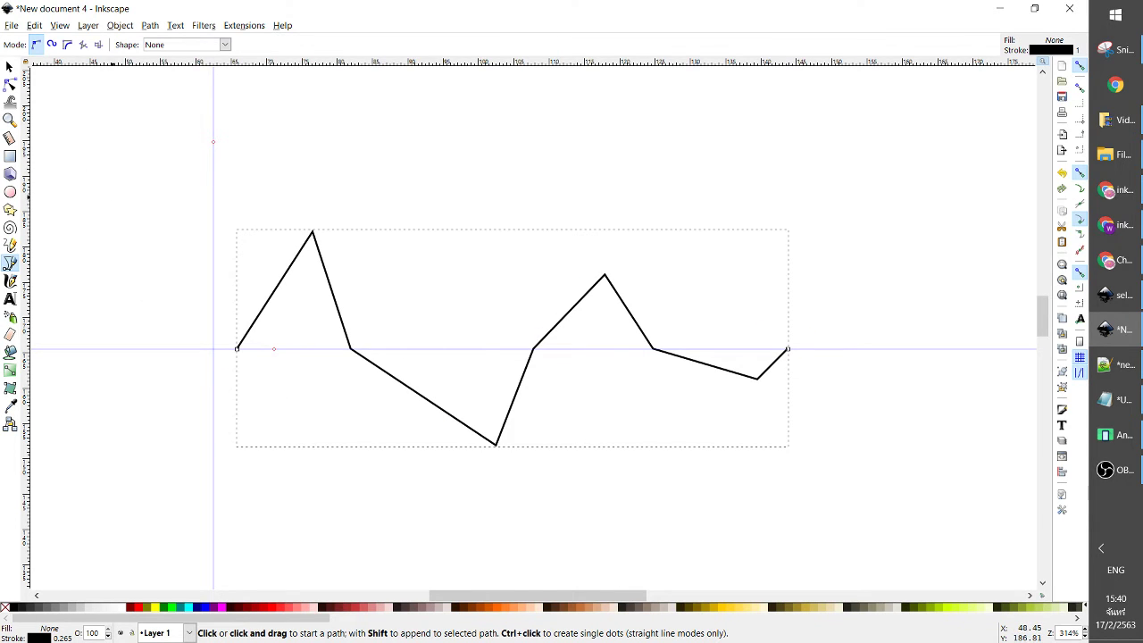
Nudge the zigzag's corner points so they rest on the horizontal guide.
click(235, 349)
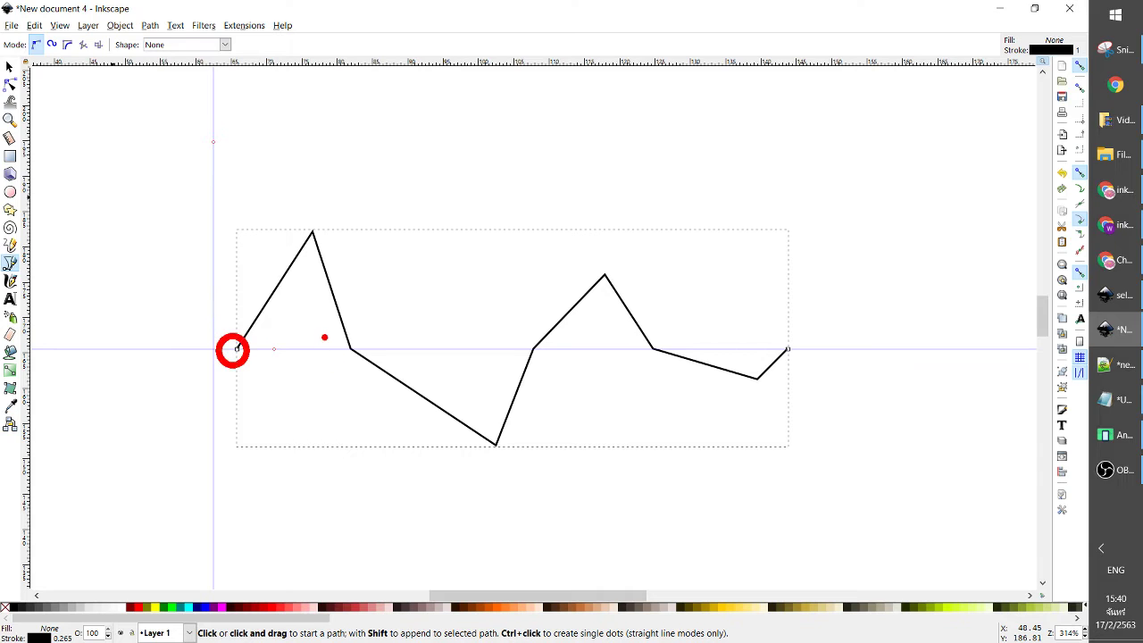
drag(324, 338, 327, 338)
drag(528, 339, 534, 336)
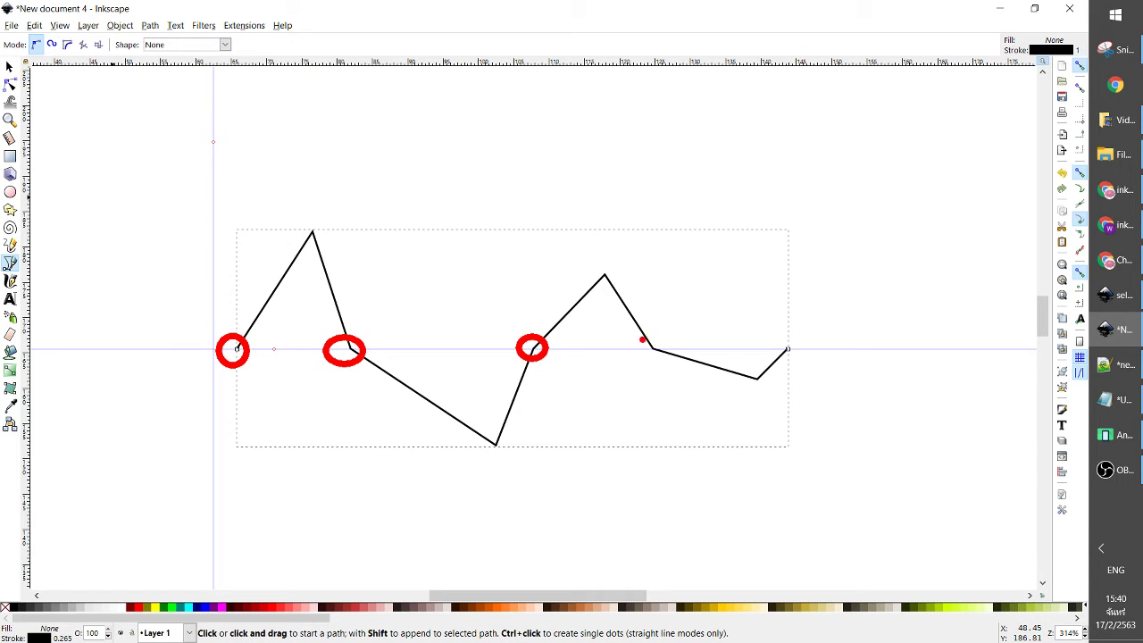
drag(642, 340, 646, 336)
drag(778, 346, 775, 341)
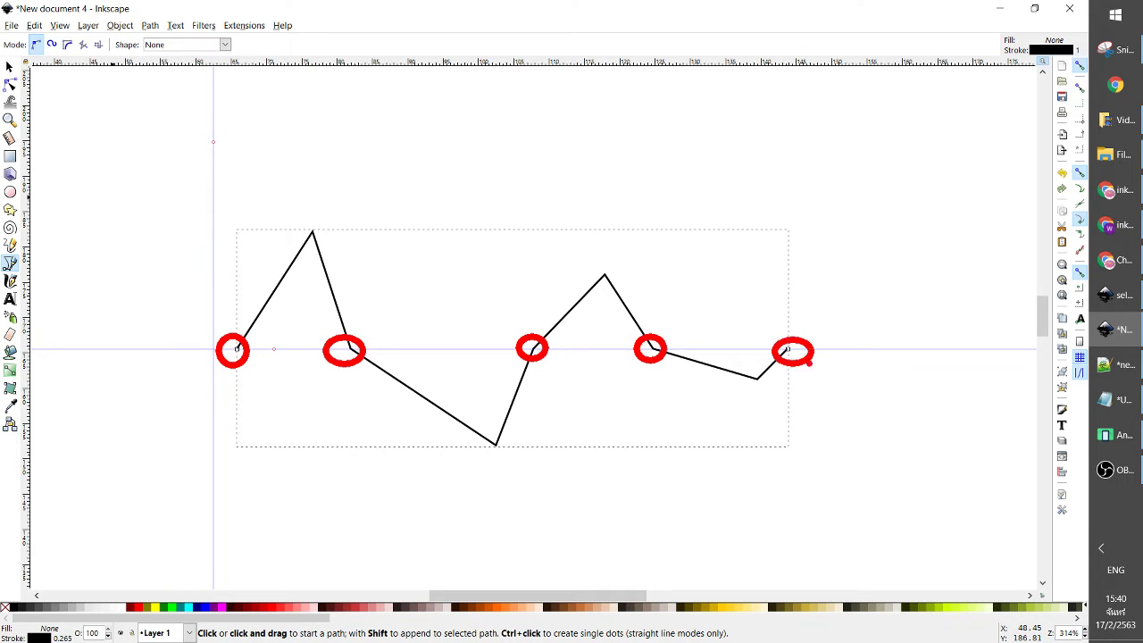
key(Escape)
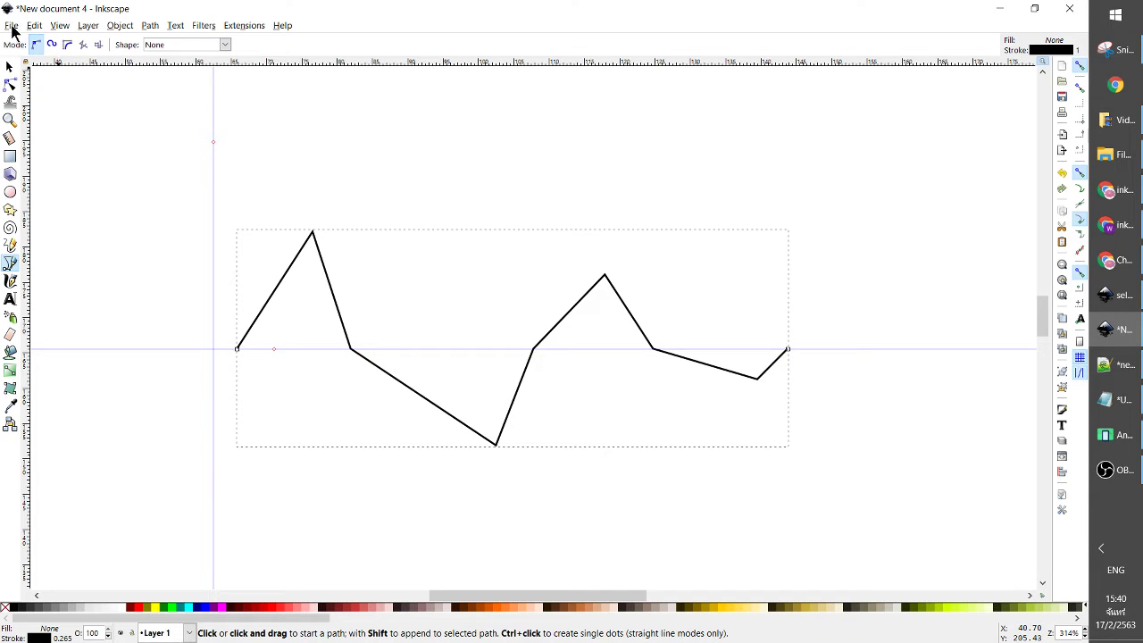
Set Snap to guides to Always snap in Document Properties' Snap tab, then close it.
click(10, 27)
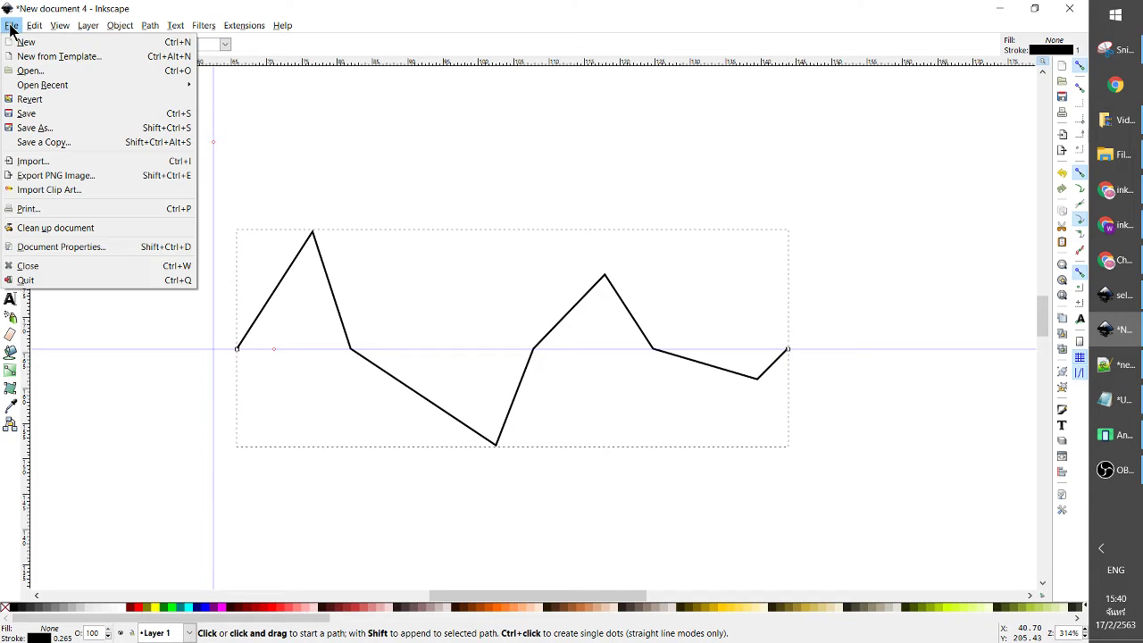
click(78, 246)
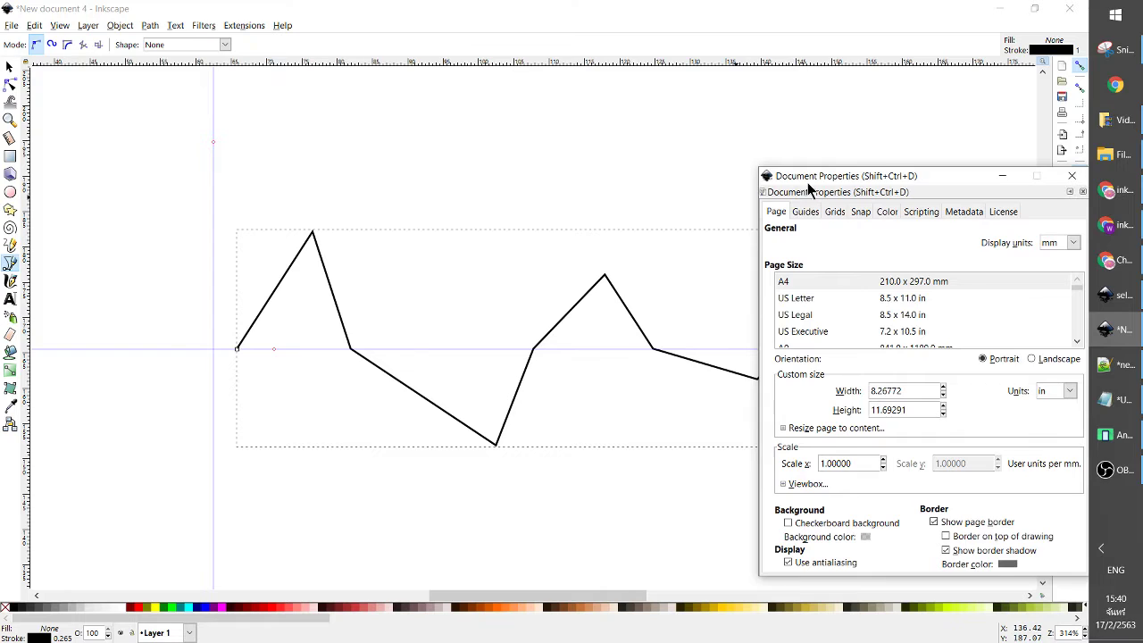
drag(839, 178, 448, 187)
click(471, 223)
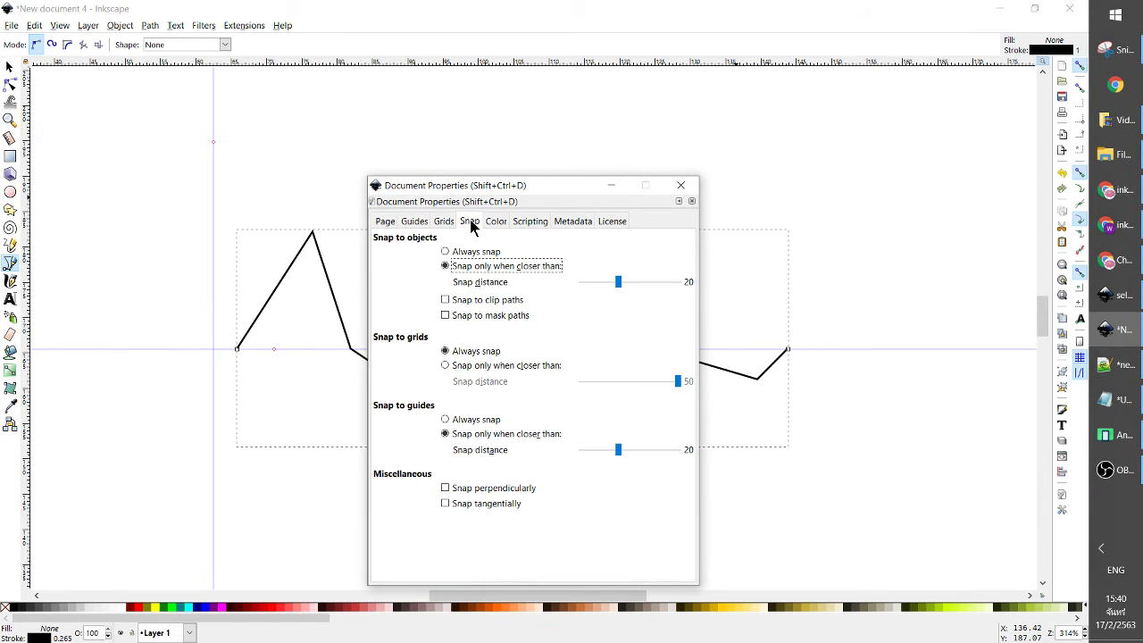
click(480, 263)
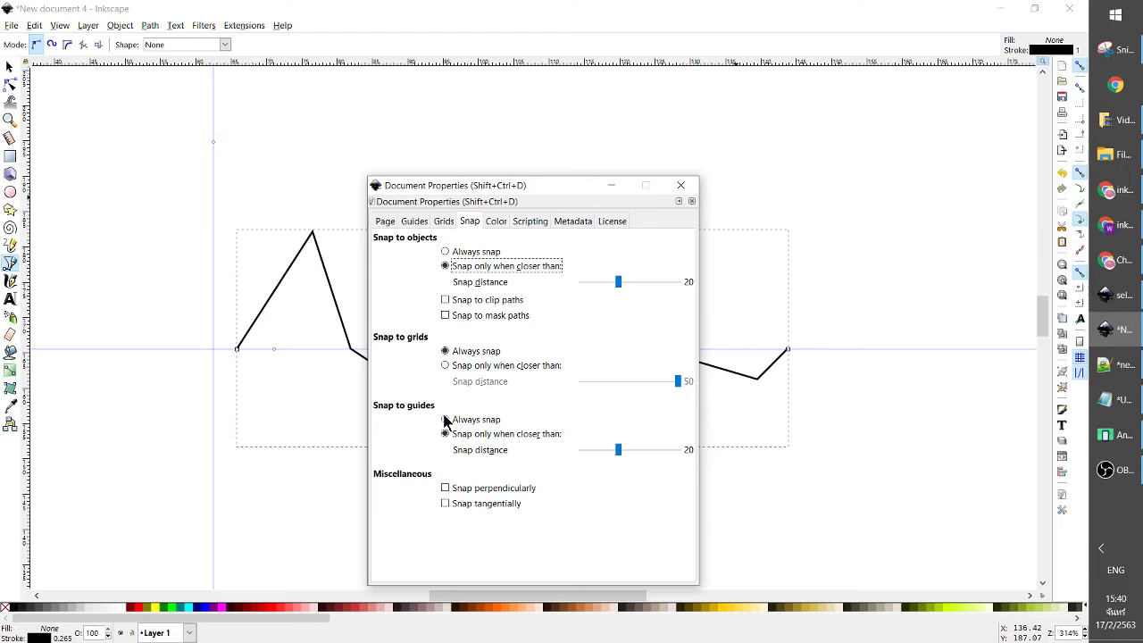
click(445, 419)
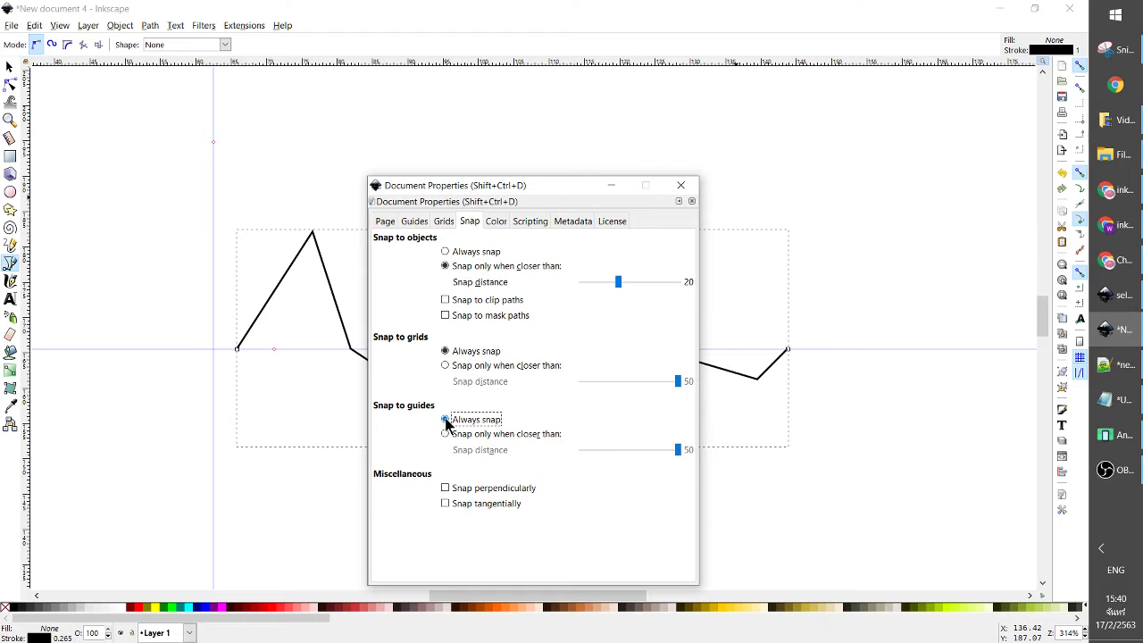
click(677, 185)
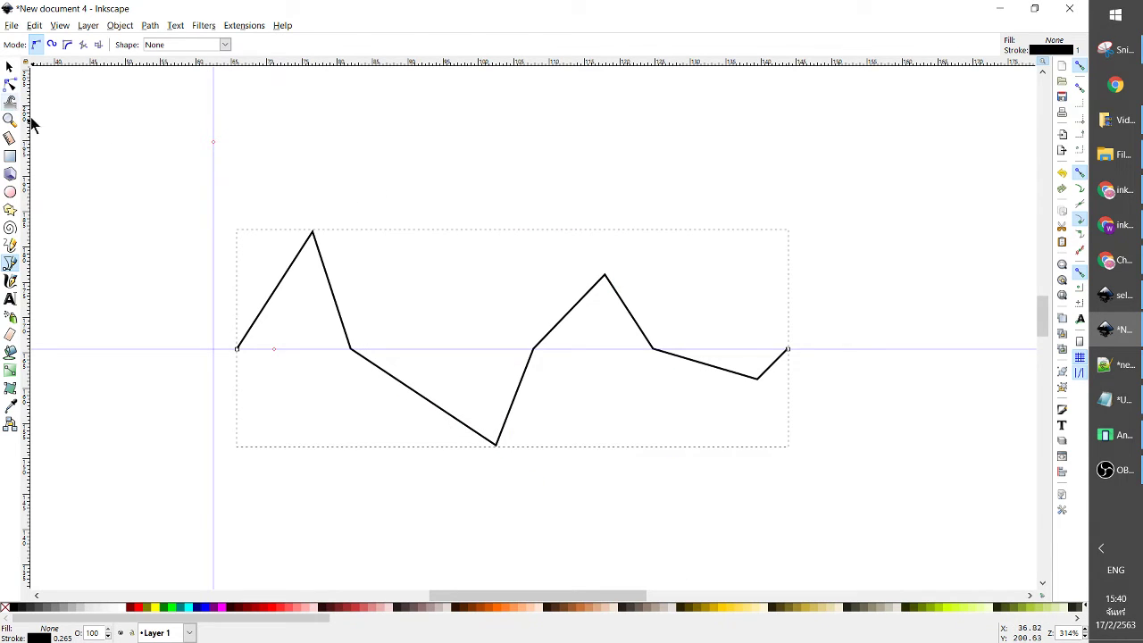
Delete the zigzag and draw a closed triangle from the guide intersection up the vertical guide.
key(Delete)
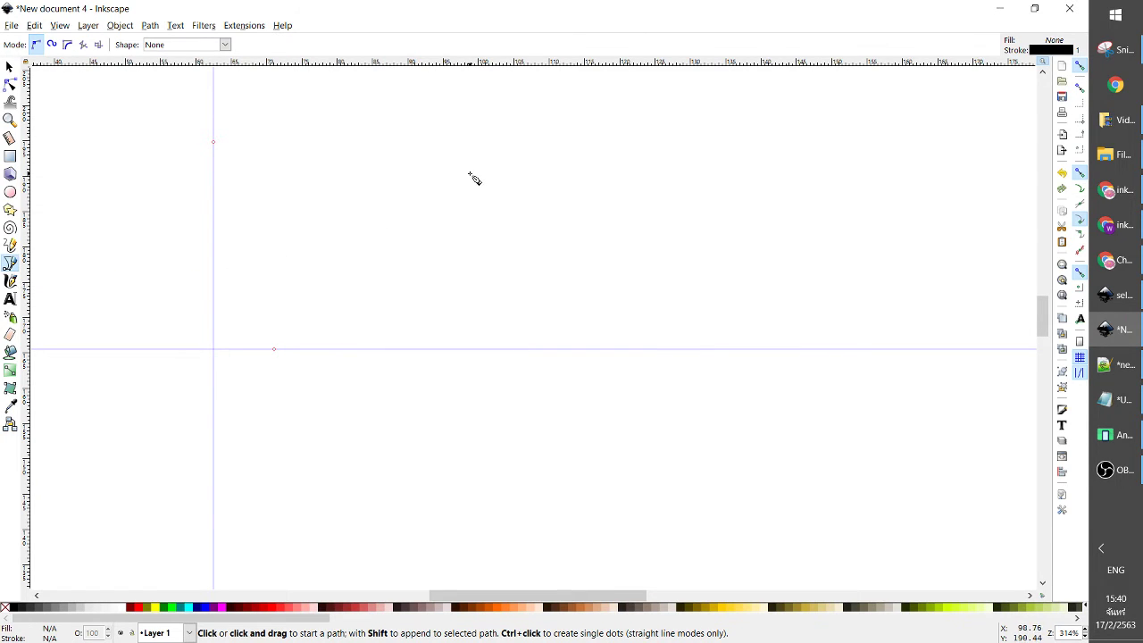
click(213, 349)
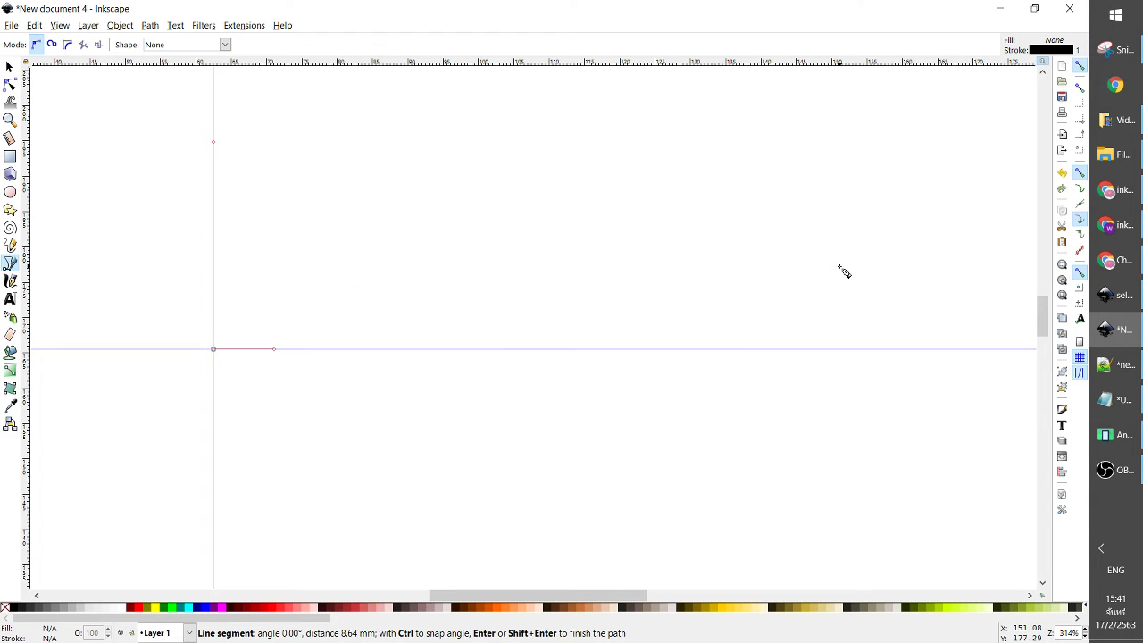
click(252, 96)
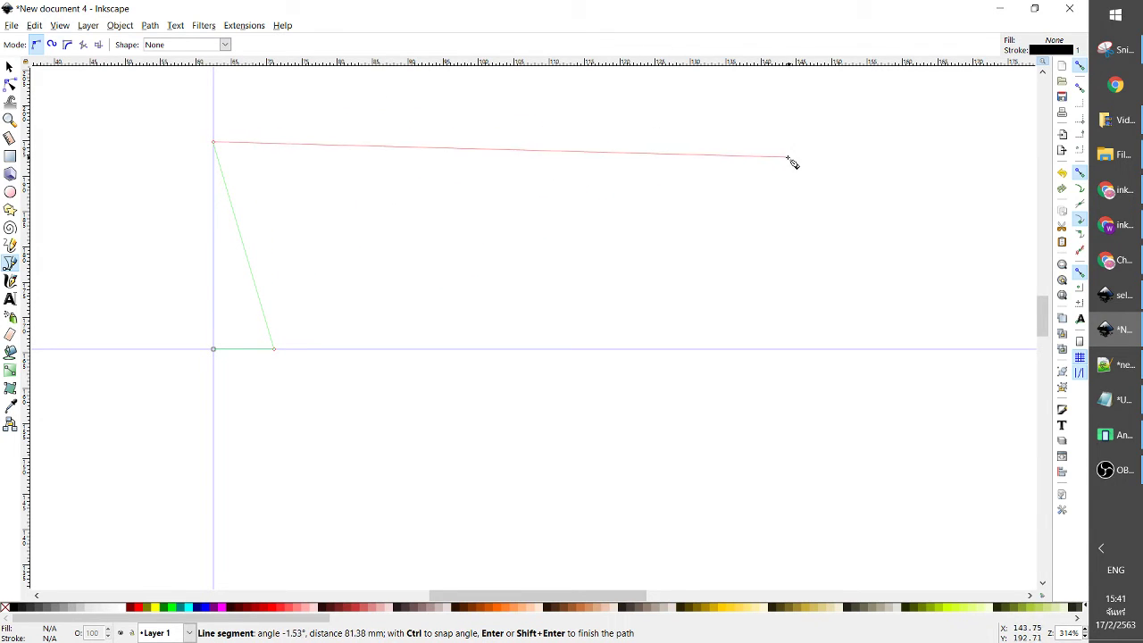
key(BackSpace)
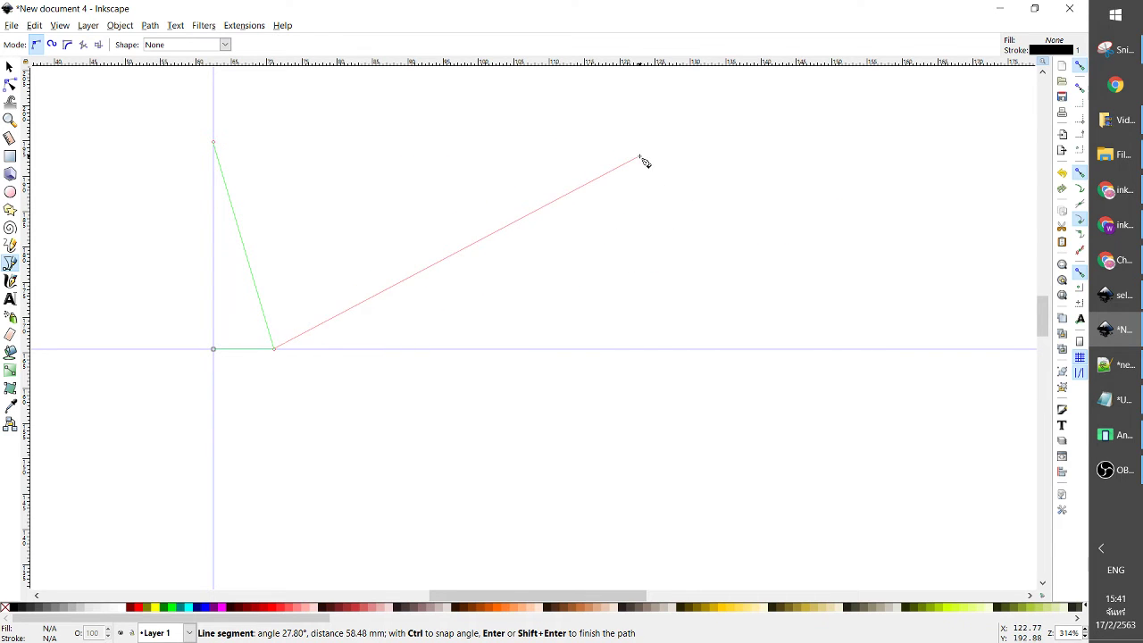
scroll(640, 158, up, 2)
click(317, 108)
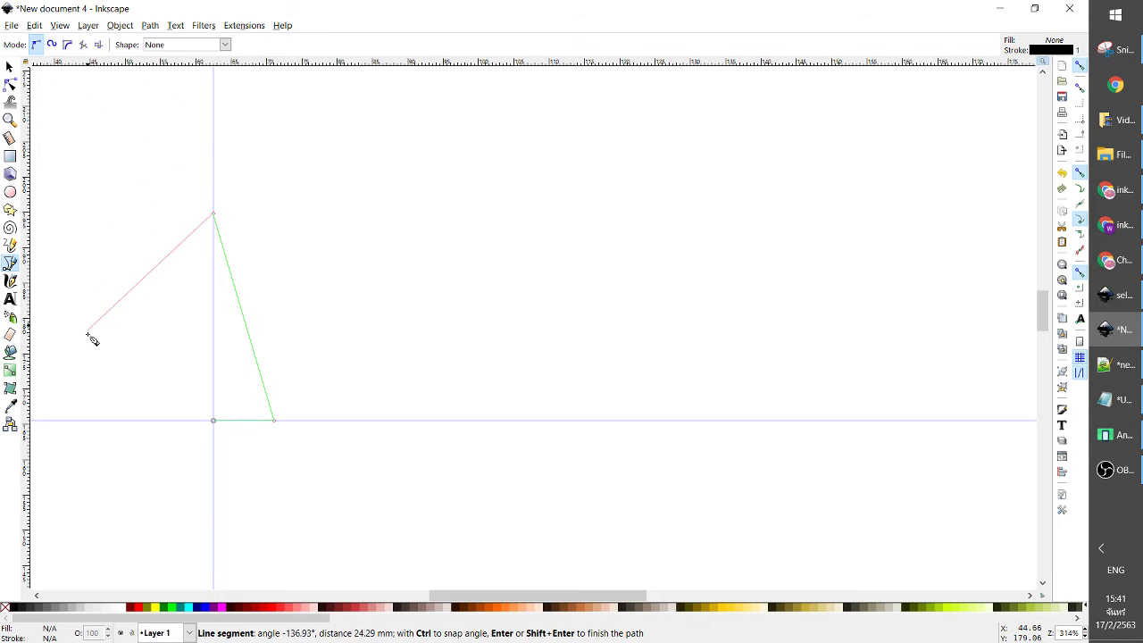
ctrl+click(80, 393)
key(Return)
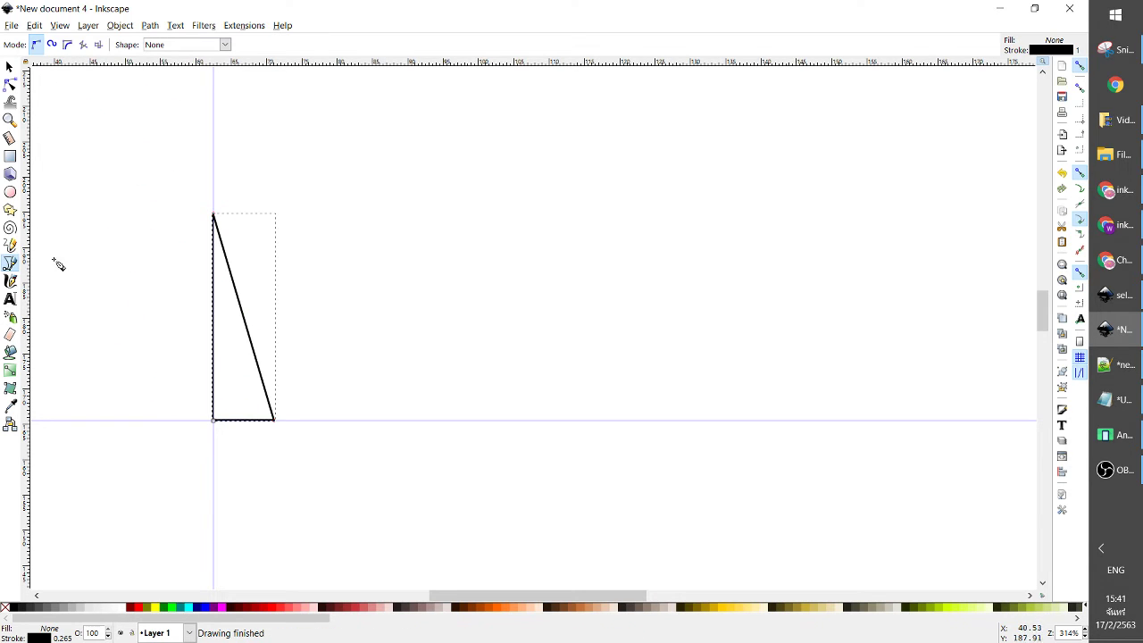
Set guide snapping to 'Snap only when closer than' distance 20 and close Document Properties.
click(11, 25)
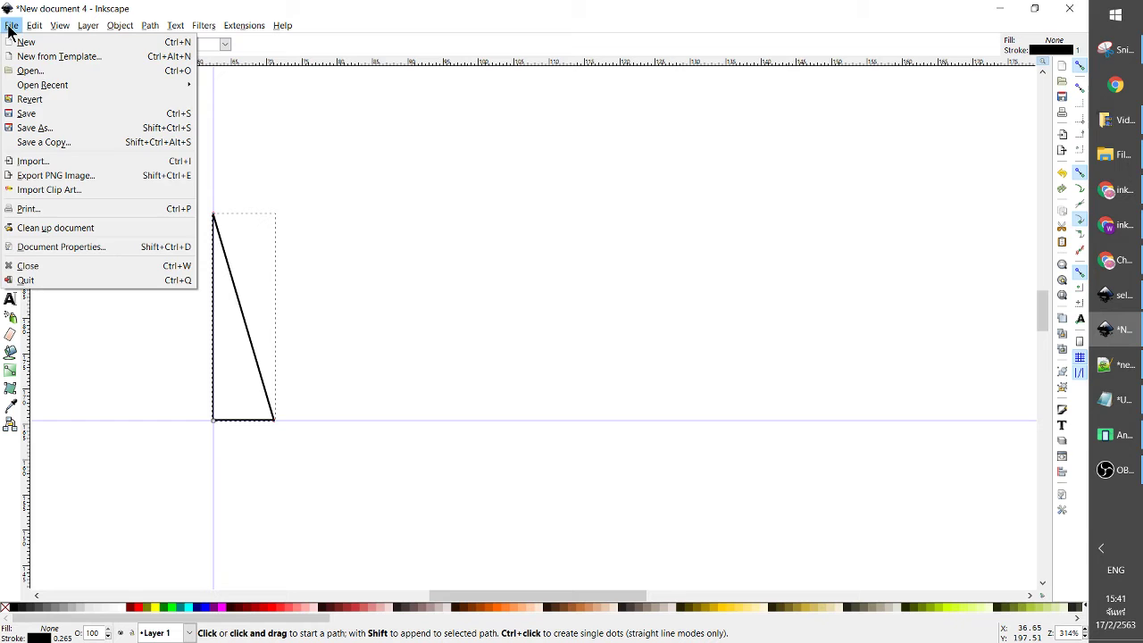
click(61, 246)
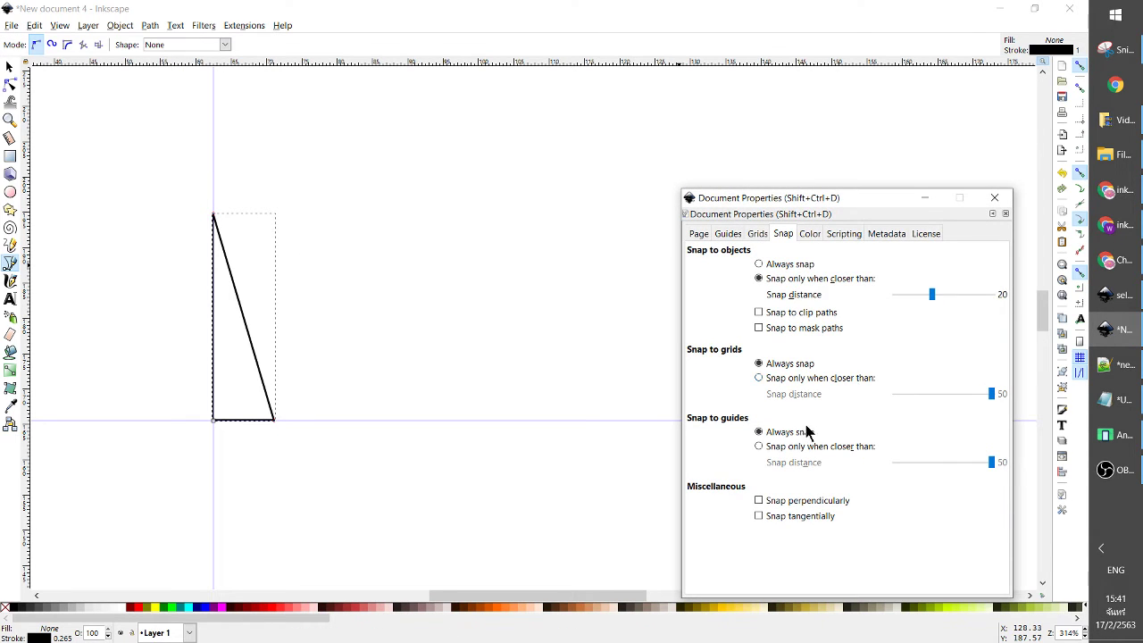
click(809, 446)
click(932, 462)
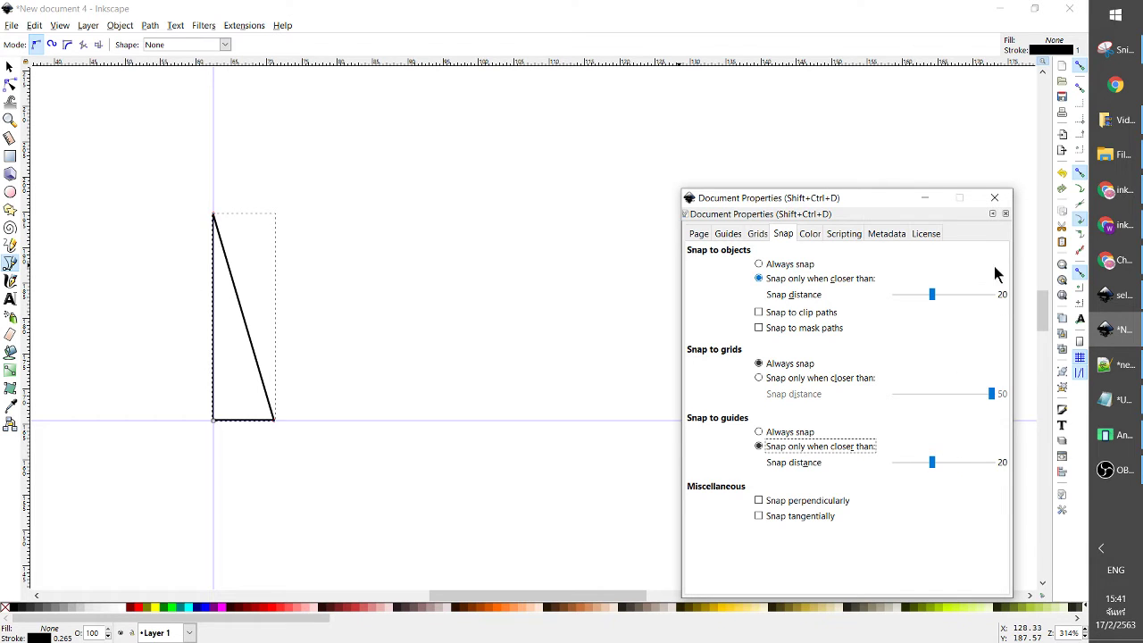
click(994, 197)
Cancel a stray path and select the triangle with the Selector tool.
drag(161, 186, 183, 217)
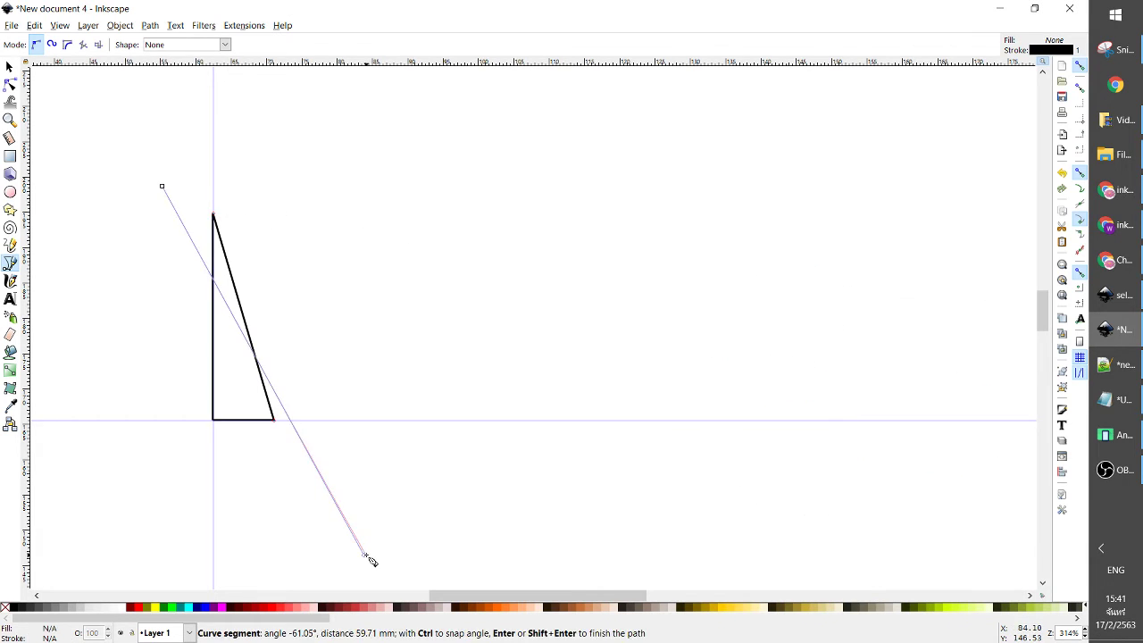
key(Escape)
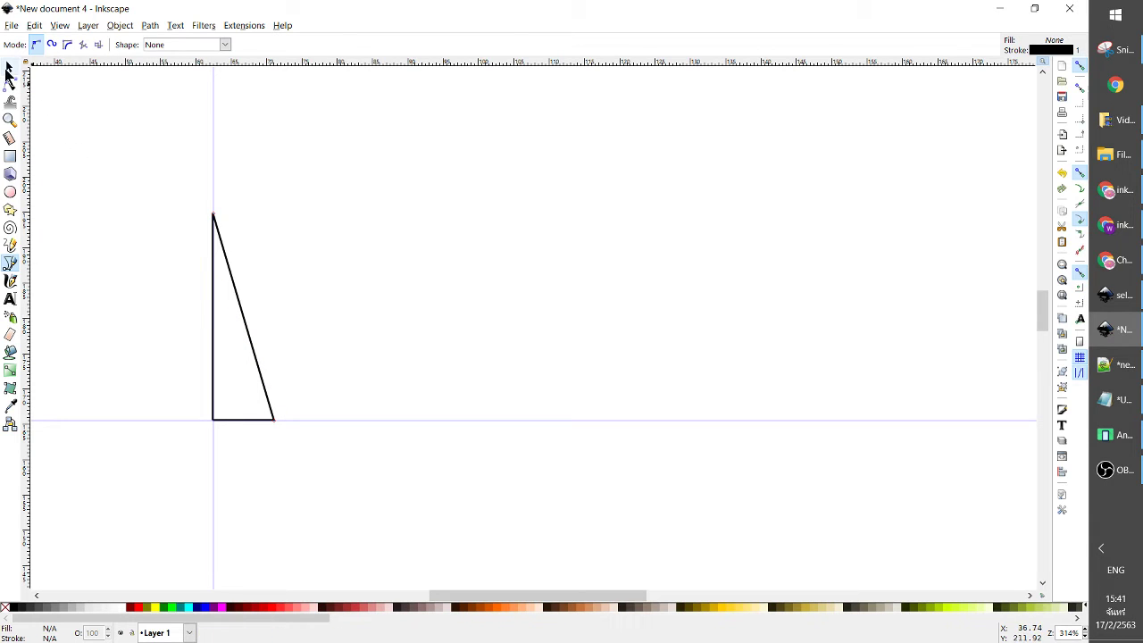
click(9, 67)
drag(133, 180, 344, 492)
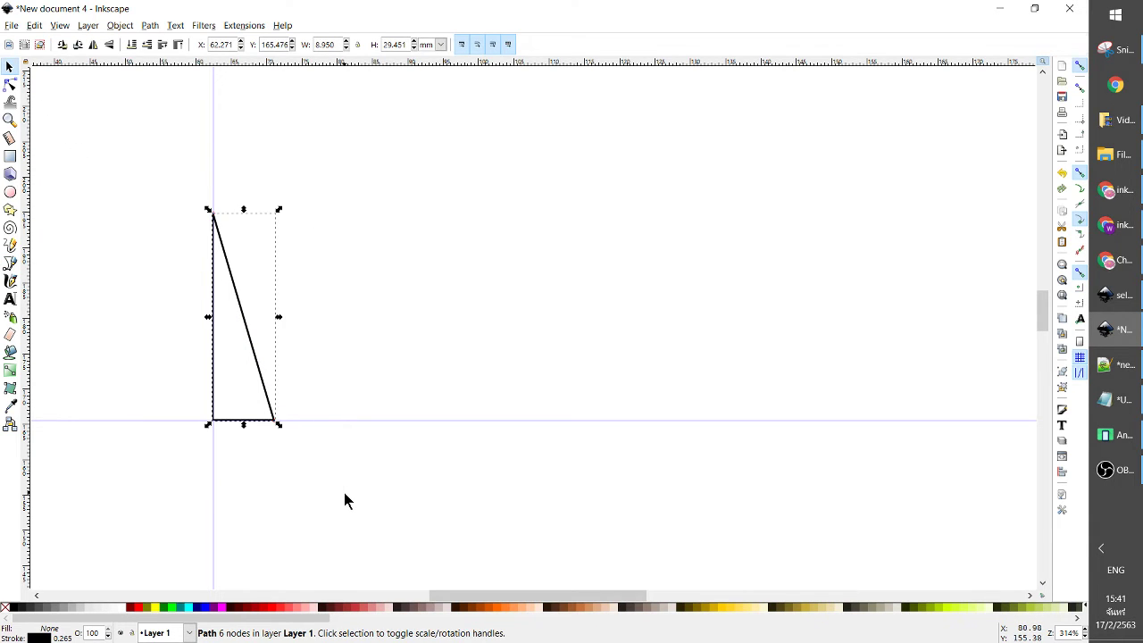
Delete the triangle and rotate the horizontal guide upright into a second vertical guide.
key(Delete)
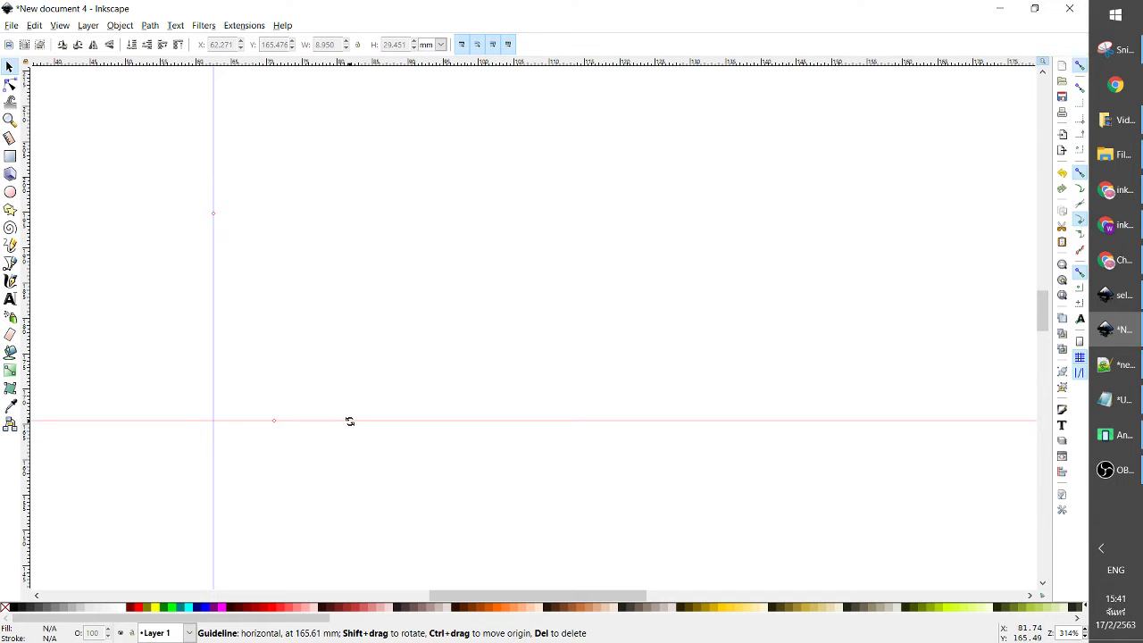
mouse_move(349, 421)
mouse_down()
mouse_move(464, 388)
mouse_move(553, 436)
mouse_move(362, 283)
mouse_move(438, 378)
mouse_move(440, 470)
mouse_move(506, 425)
mouse_move(456, 370)
mouse_move(360, 408)
mouse_move(408, 447)
mouse_move(434, 436)
mouse_move(425, 350)
mouse_move(340, 259)
mouse_move(295, 252)
mouse_move(387, 278)
mouse_move(444, 324)
mouse_move(476, 405)
mouse_move(455, 342)
mouse_move(462, 408)
mouse_move(448, 348)
mouse_up()
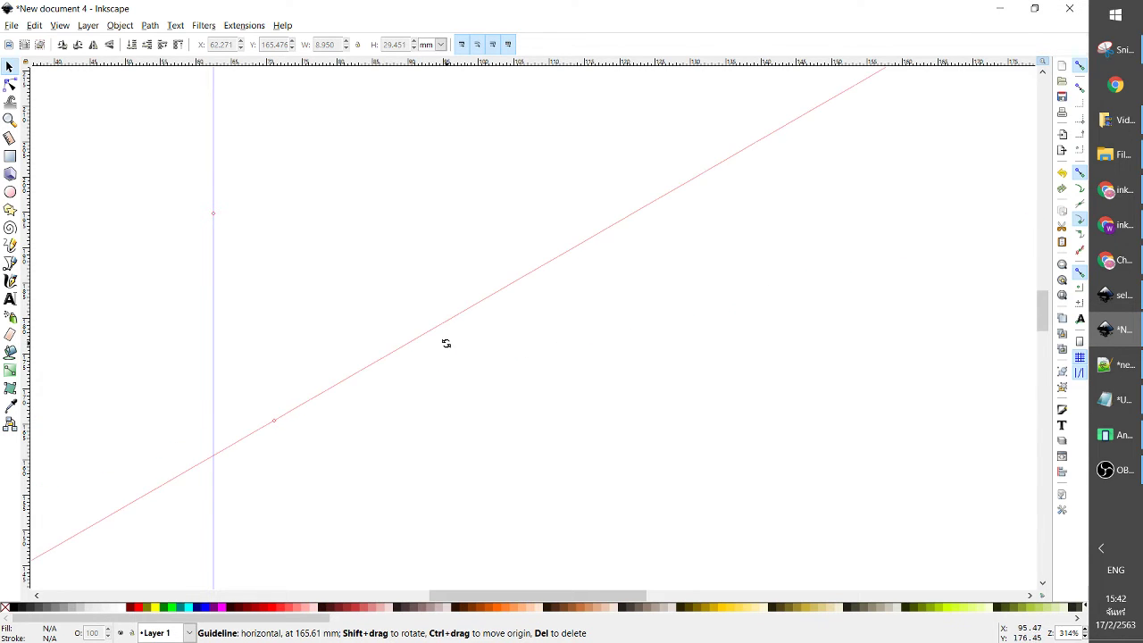
mouse_move(423, 305)
mouse_down()
mouse_move(363, 255)
mouse_move(279, 241)
mouse_up()
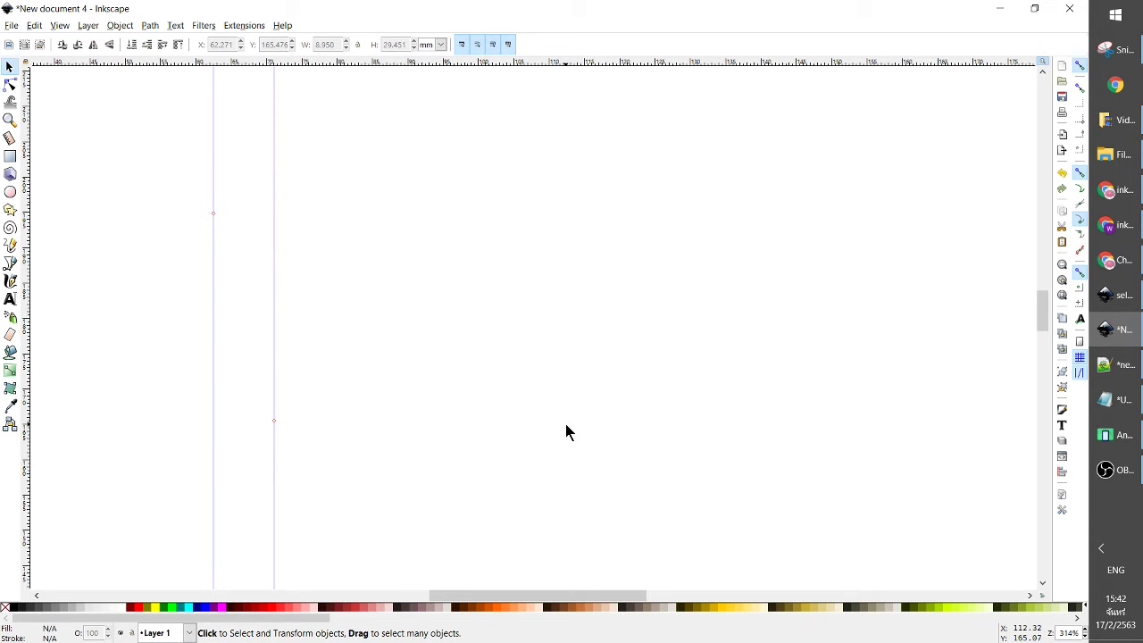
Check the 71.04 mm guide's properties, delete it, and drag a new horizontal guide from the top ruler.
double_click(275, 345)
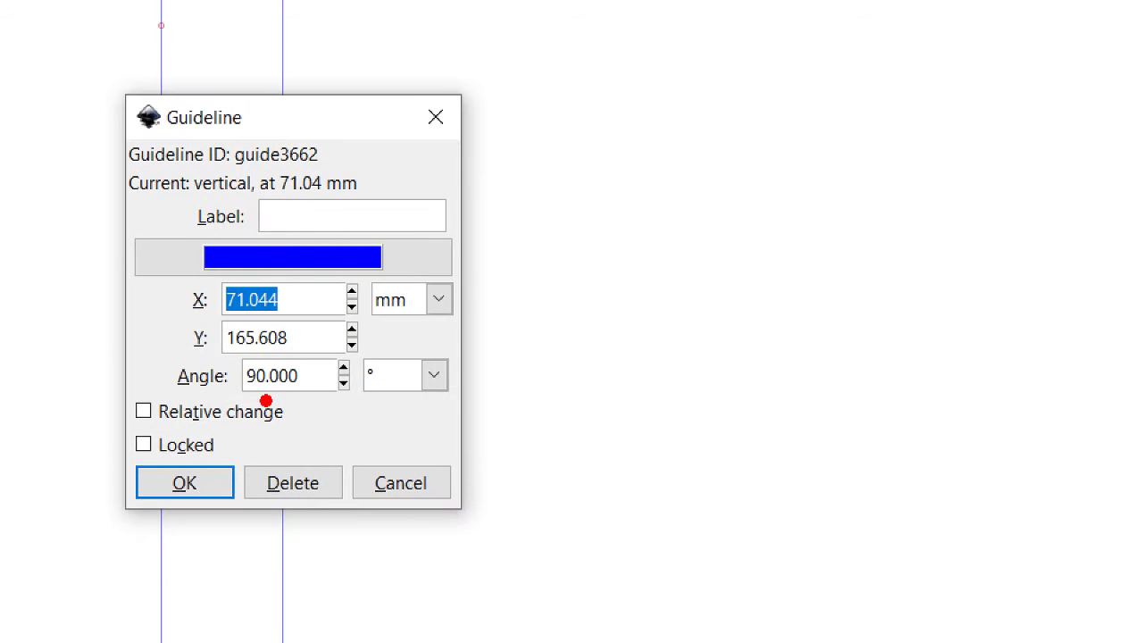
drag(193, 357, 347, 417)
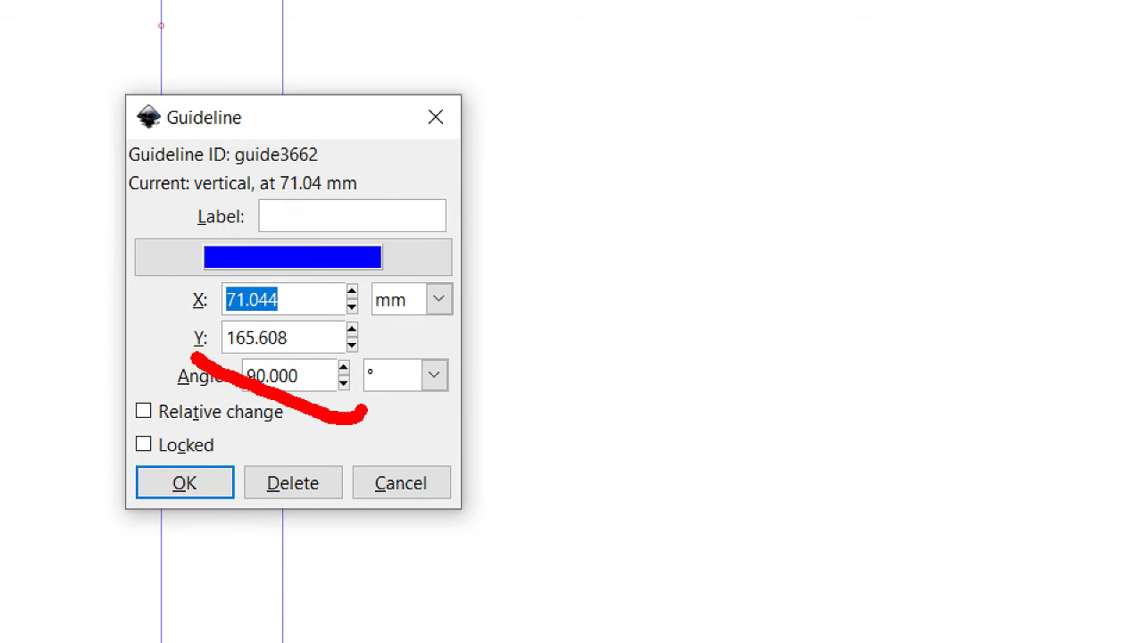
drag(212, 346, 362, 417)
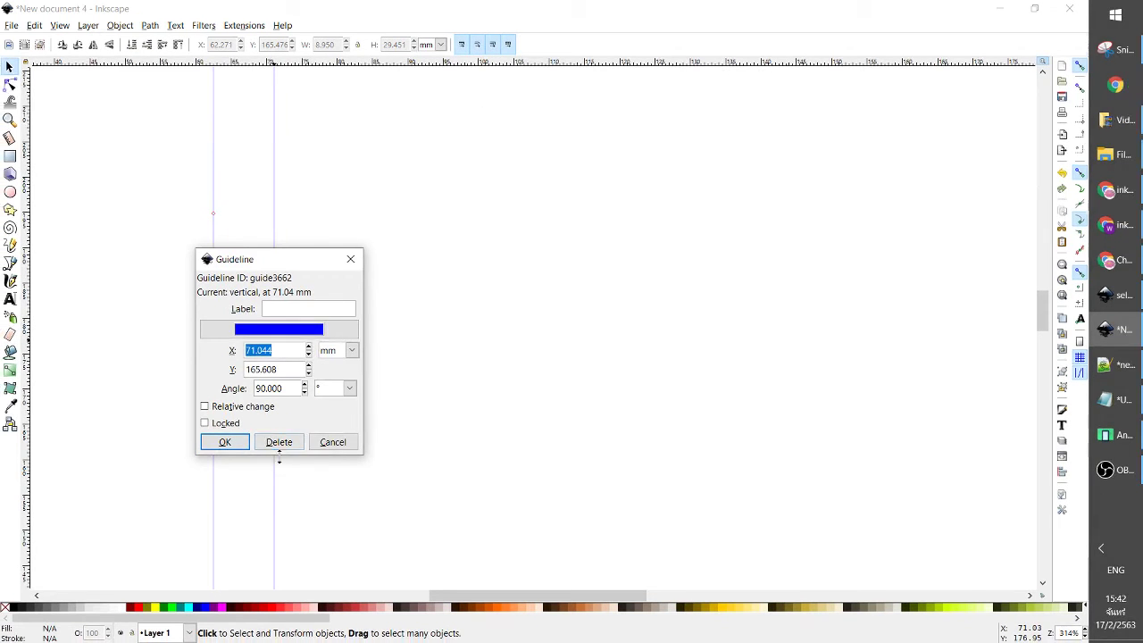
click(327, 447)
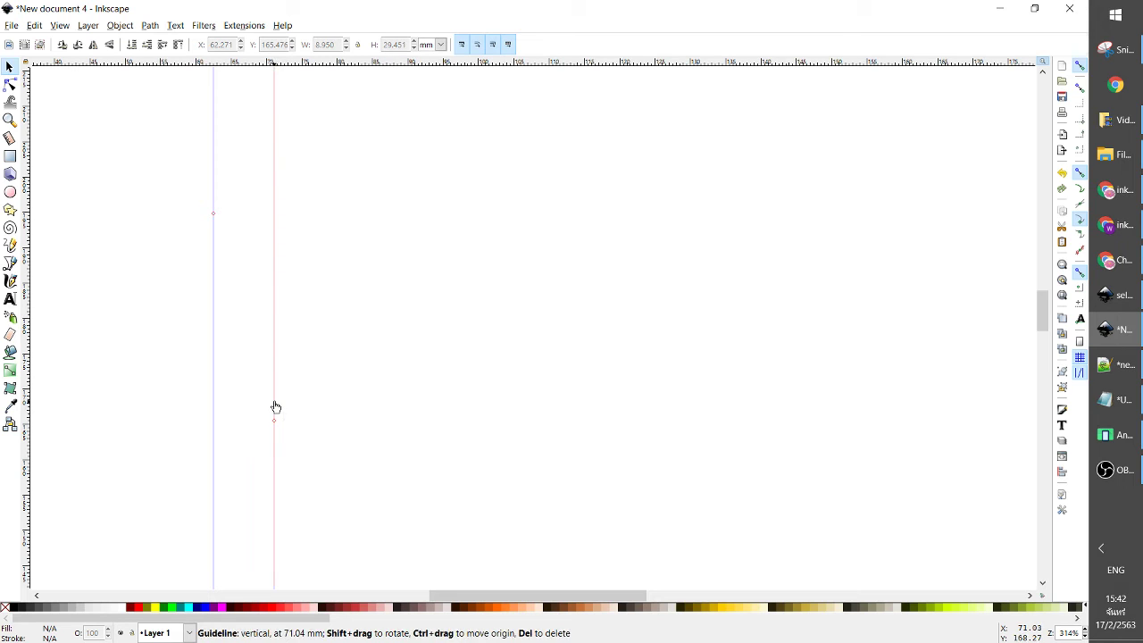
key(Delete)
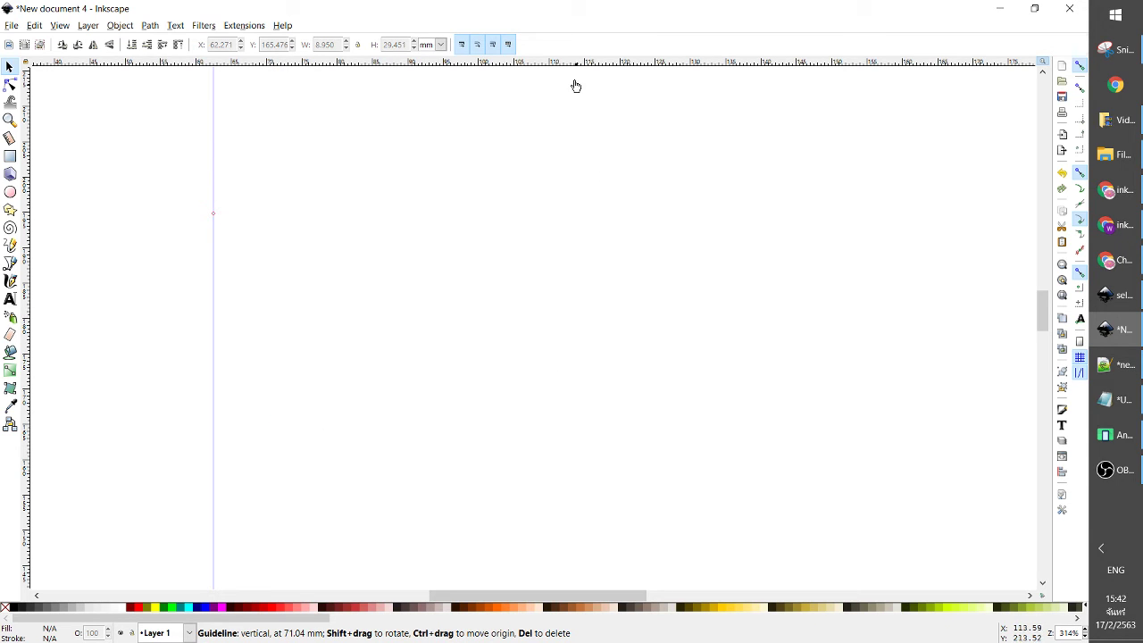
drag(538, 61, 539, 360)
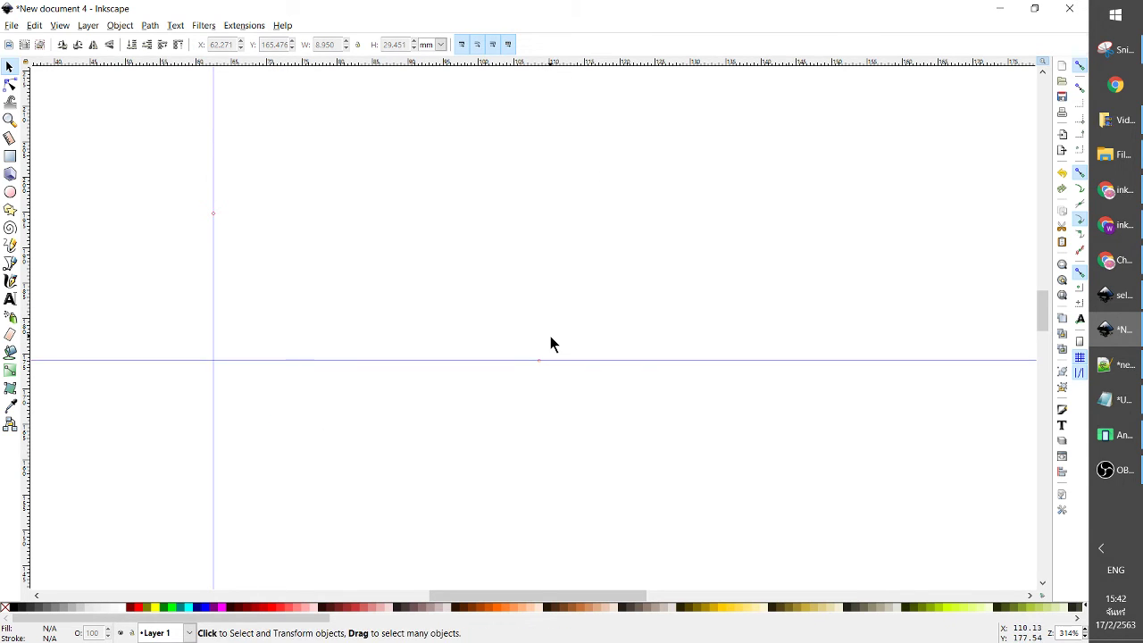
Zoom the view to fit the whole page with both crossing guides visible.
click(9, 119)
click(131, 45)
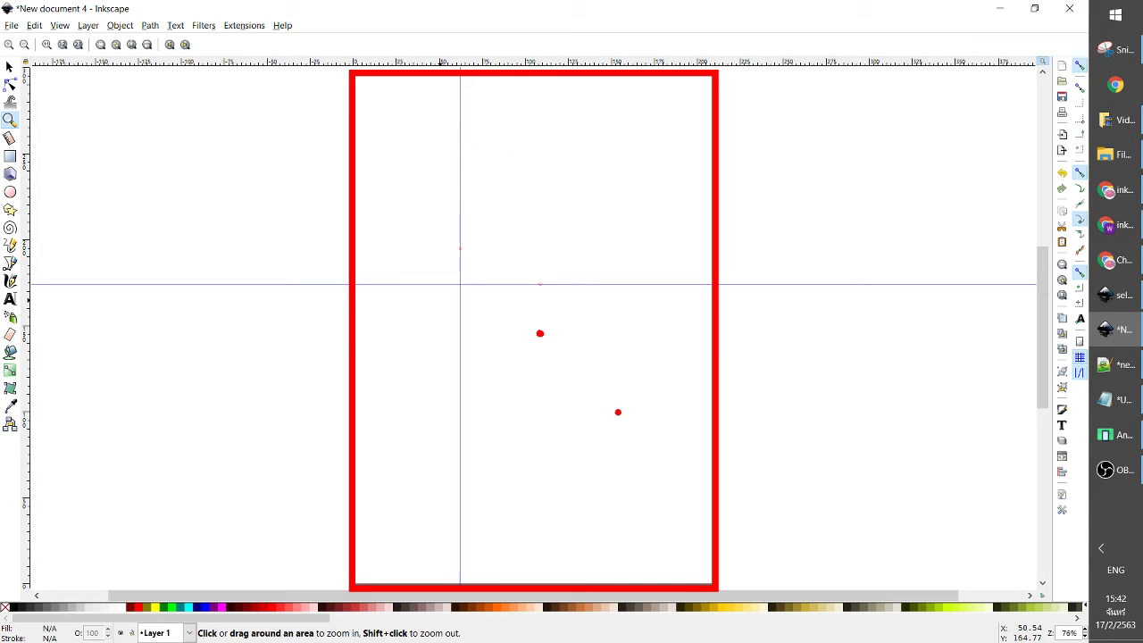
mouse_move(541, 339)
mouse_down()
mouse_move(523, 335)
mouse_move(547, 334)
mouse_up()
key(ctrl+z)
key(Escape)
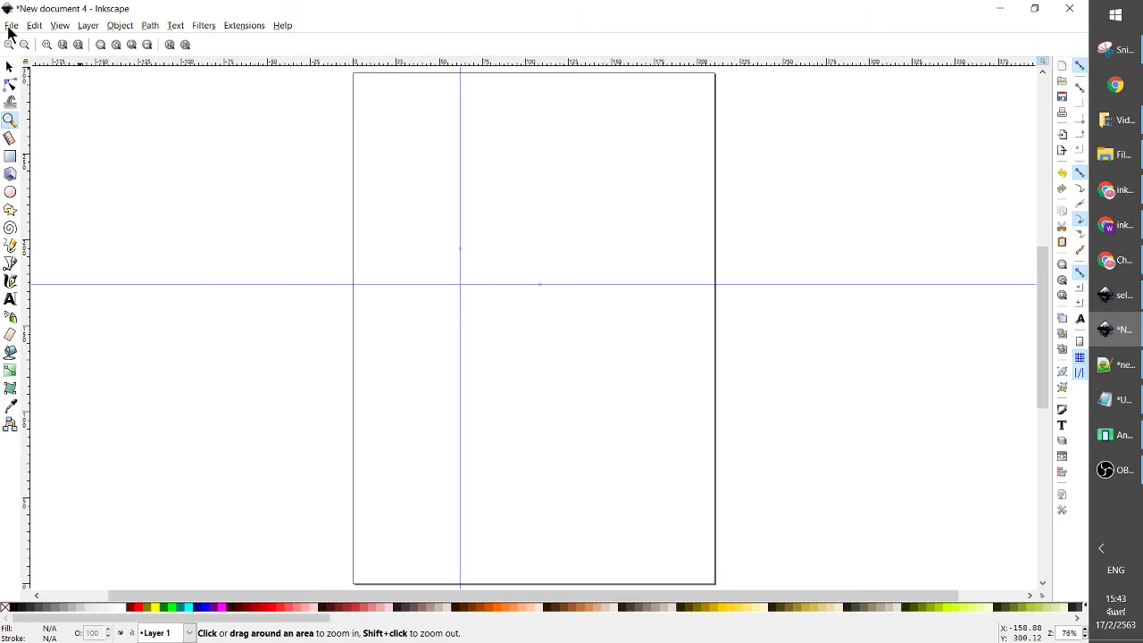
Open Document Properties and show the A4 page size in millimetres, 210 × 297.
click(8, 26)
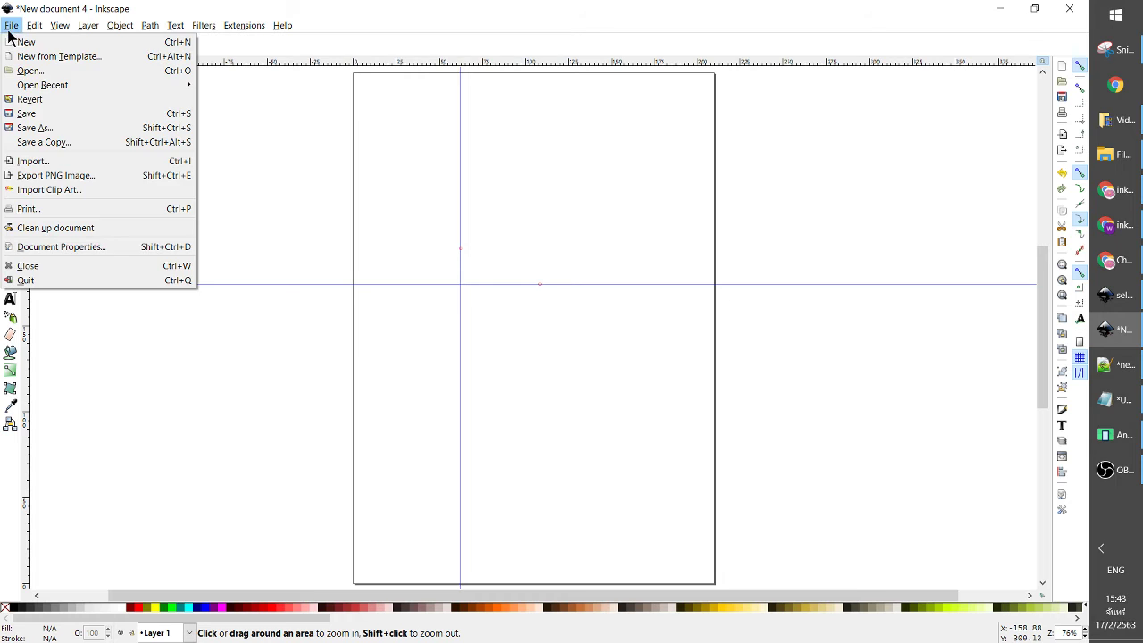
click(64, 246)
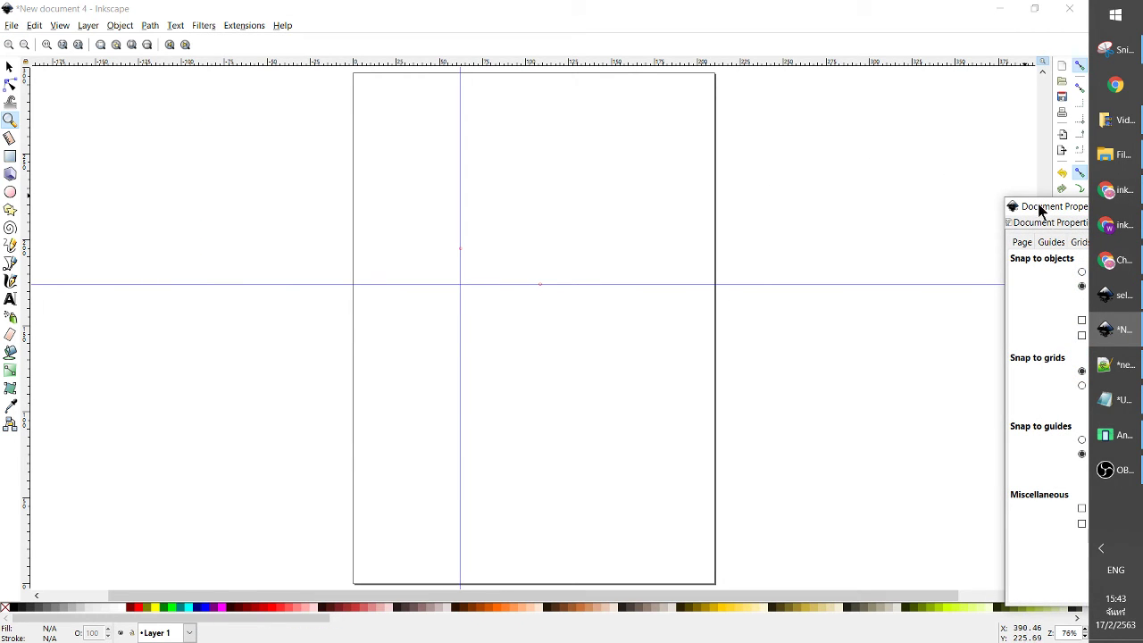
drag(1054, 206, 392, 149)
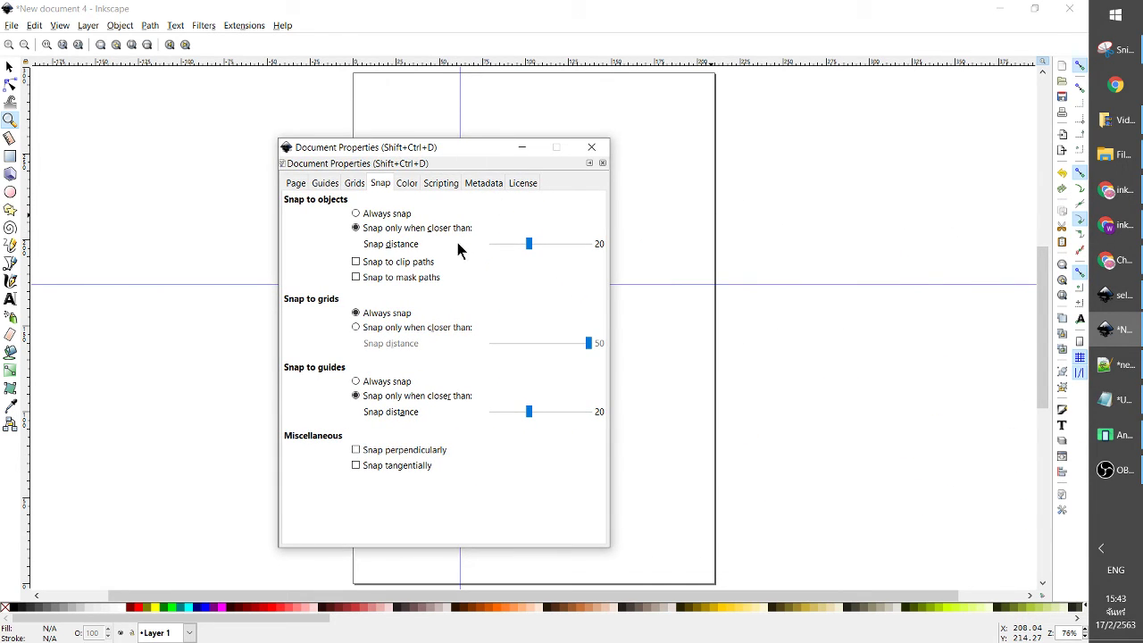
click(295, 184)
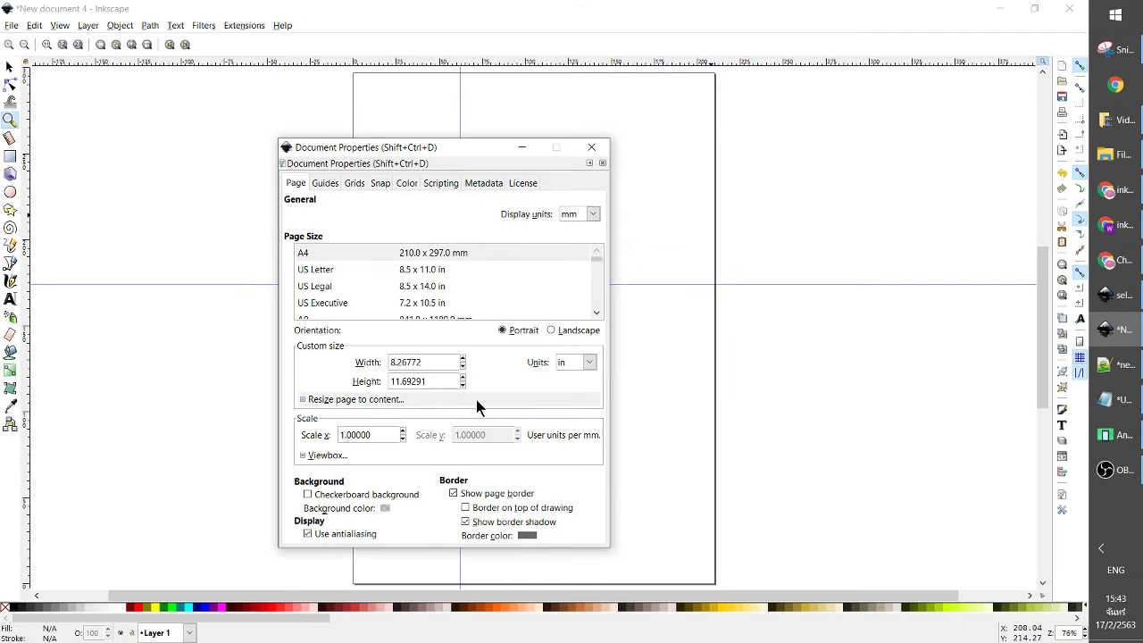
click(573, 363)
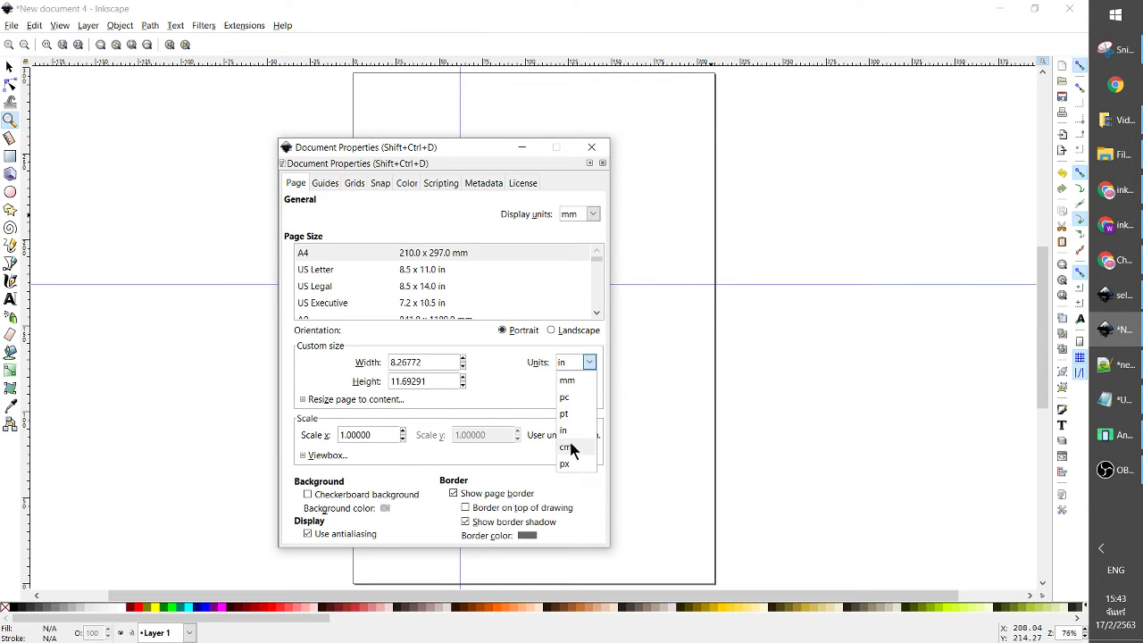
click(565, 384)
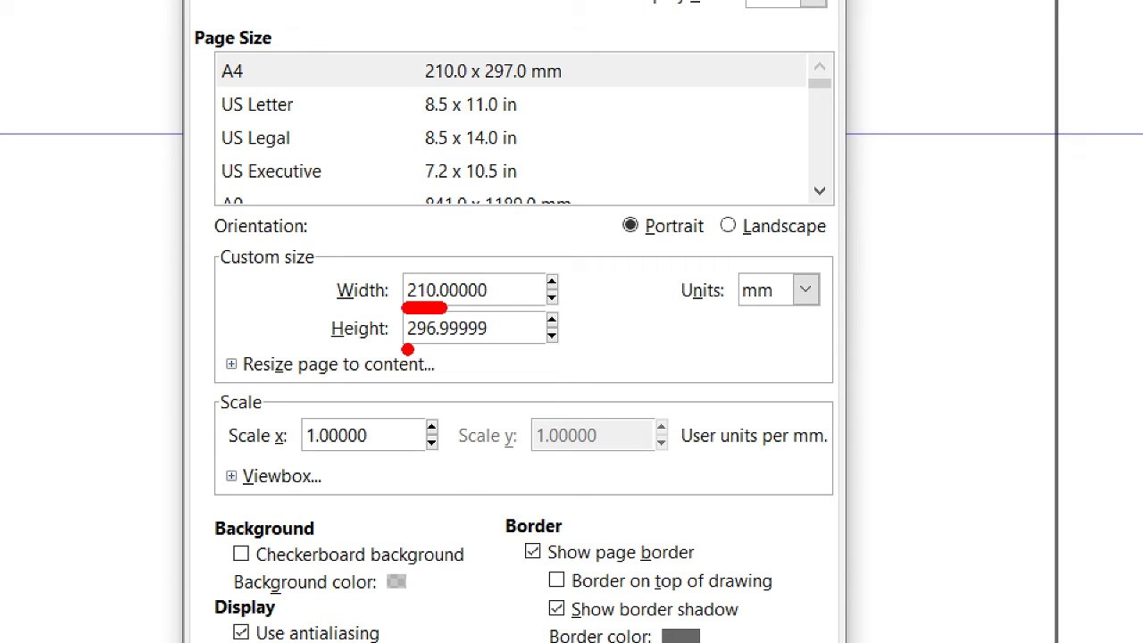
Note the halved page size as centre X 105, Y 148.5 mm, then close Document Properties.
mouse_move(408, 349)
mouse_down()
mouse_move(451, 351)
mouse_move(368, 386)
mouse_up()
text(297)
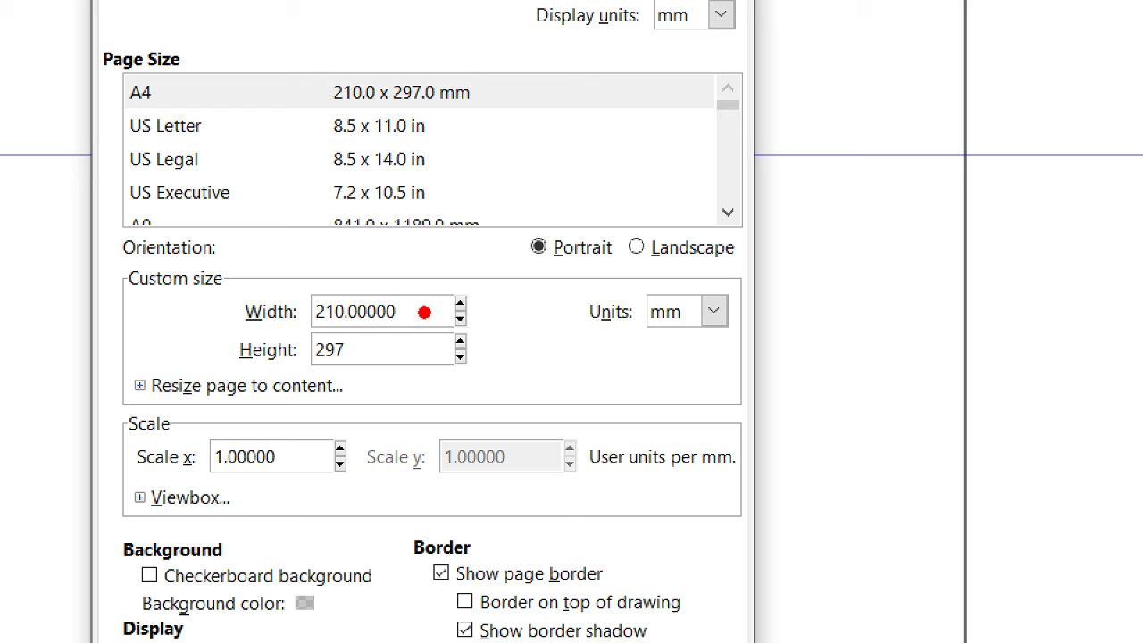
mouse_move(428, 313)
mouse_down()
mouse_move(567, 335)
mouse_move(592, 375)
mouse_up()
text(X)
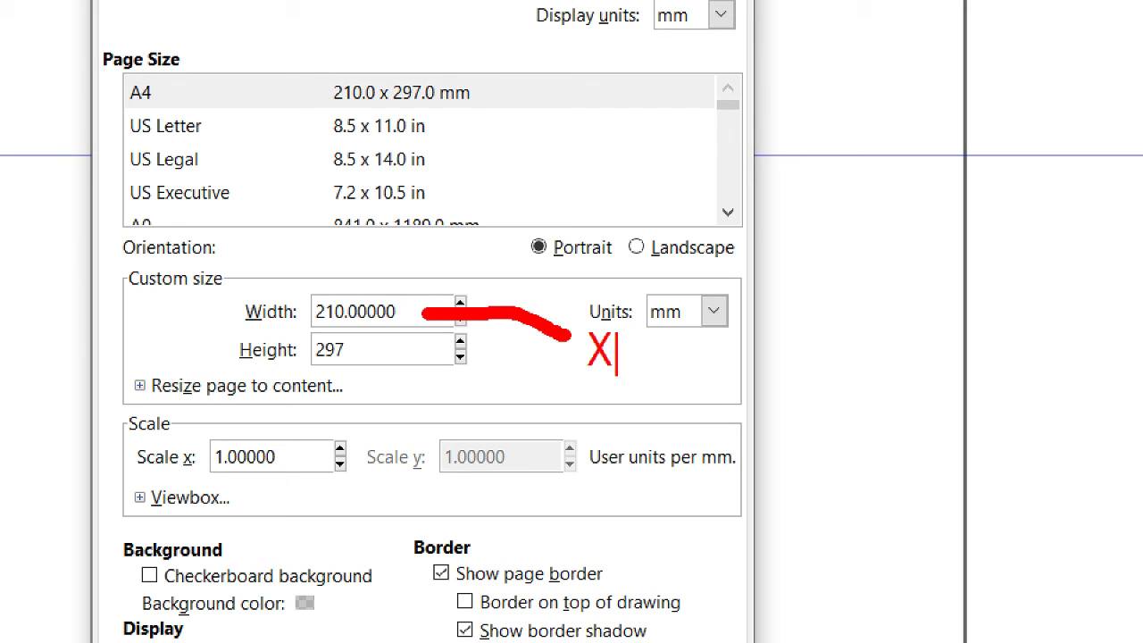
text(  105)
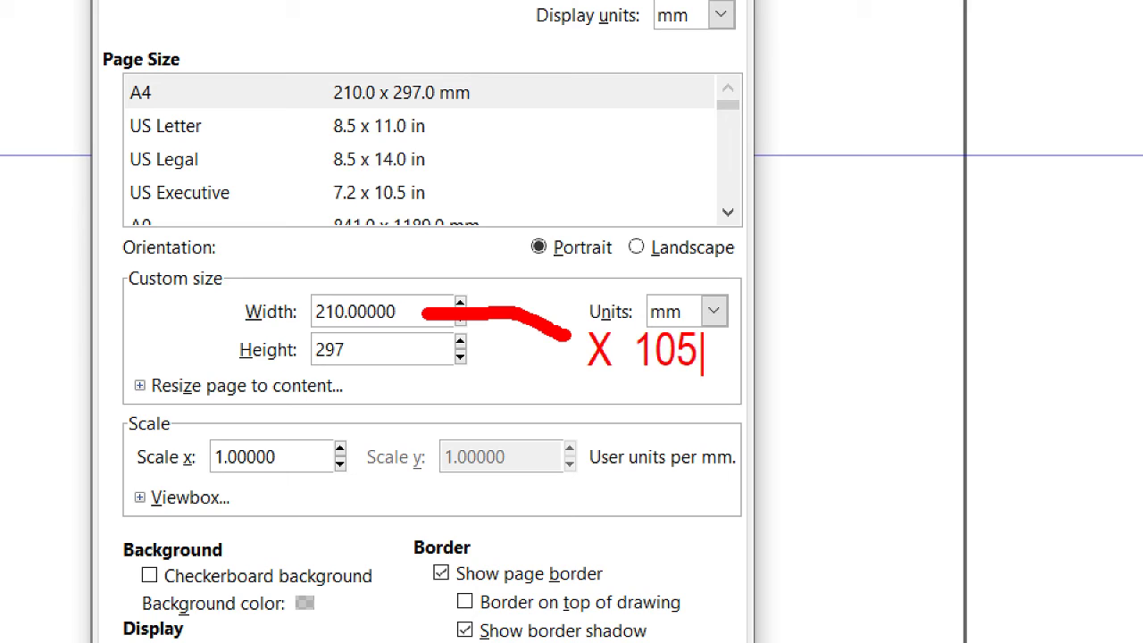
drag(357, 352, 571, 406)
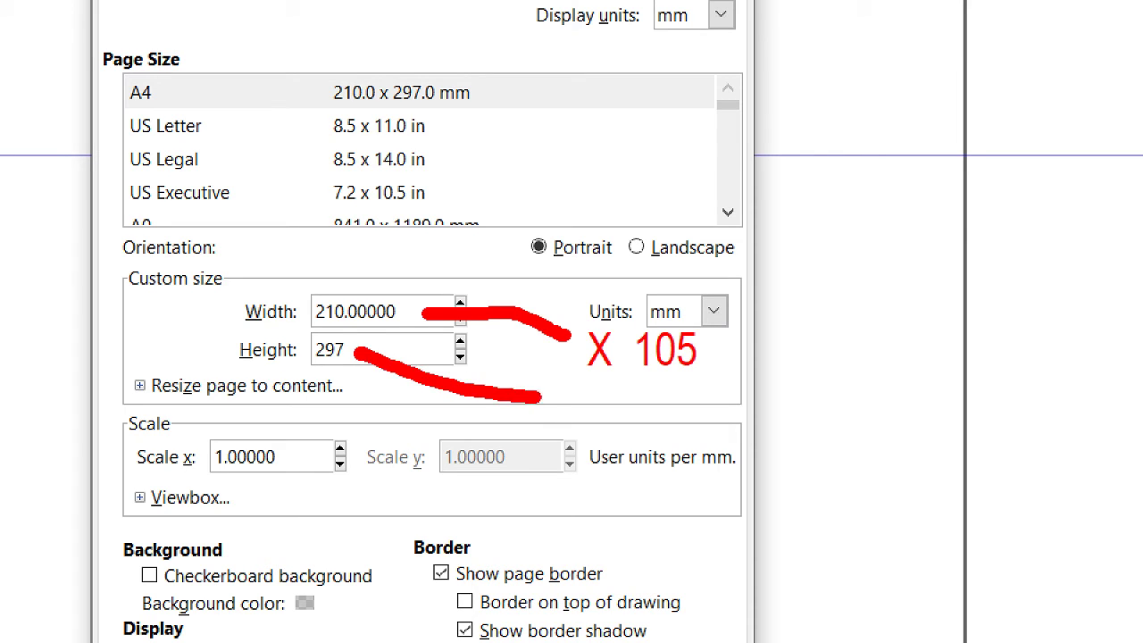
text(t)
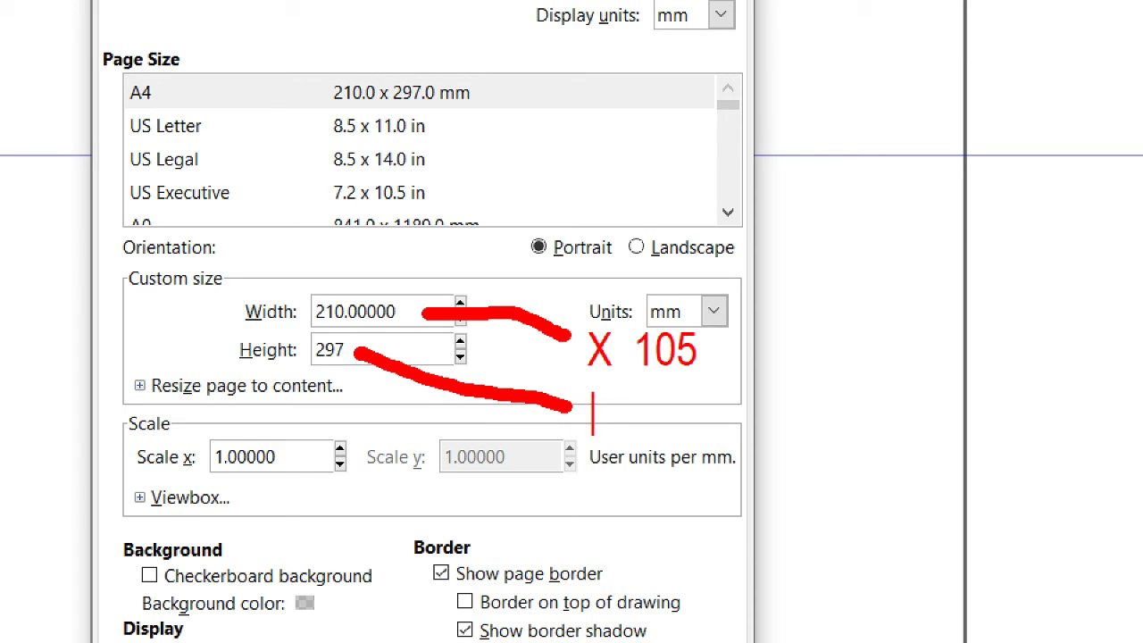
text(Y)
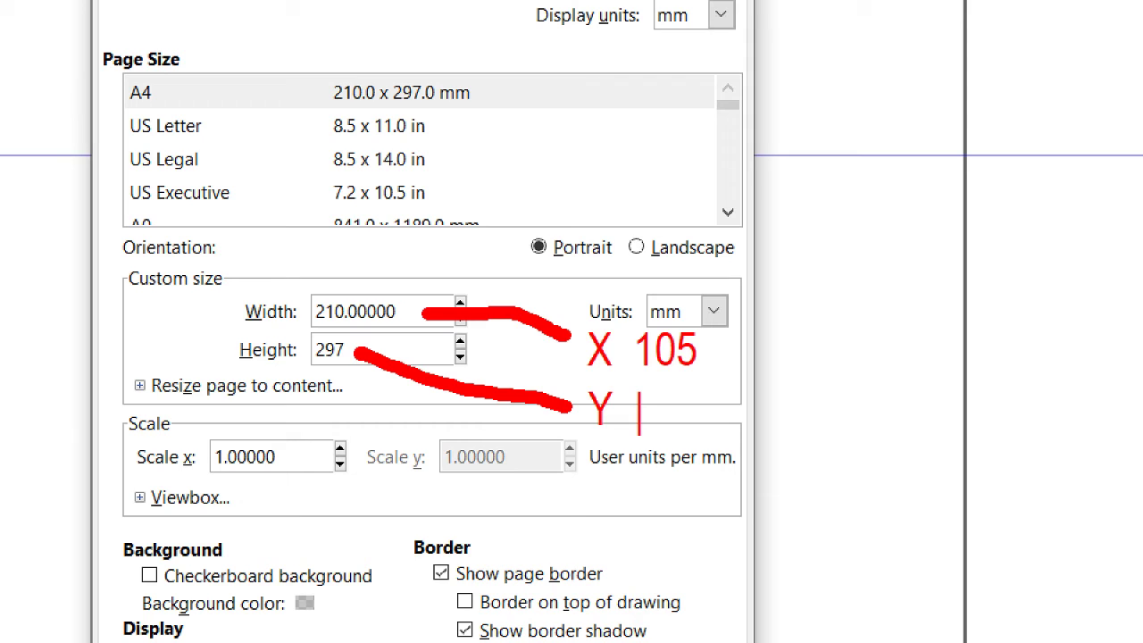
text( 148.5)
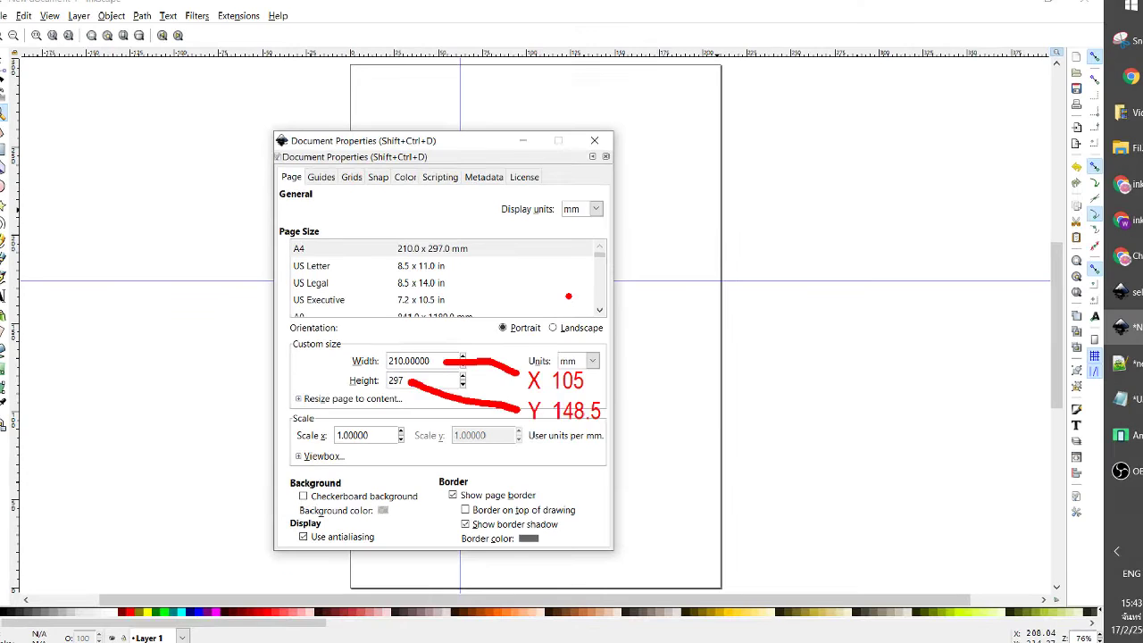
key(Return)
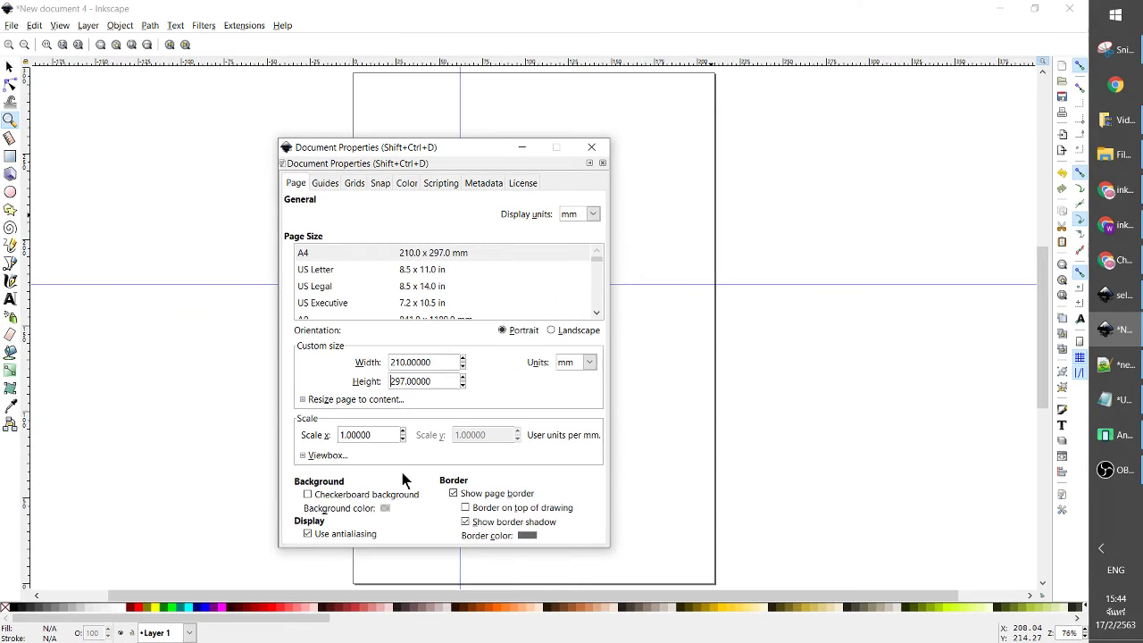
click(591, 147)
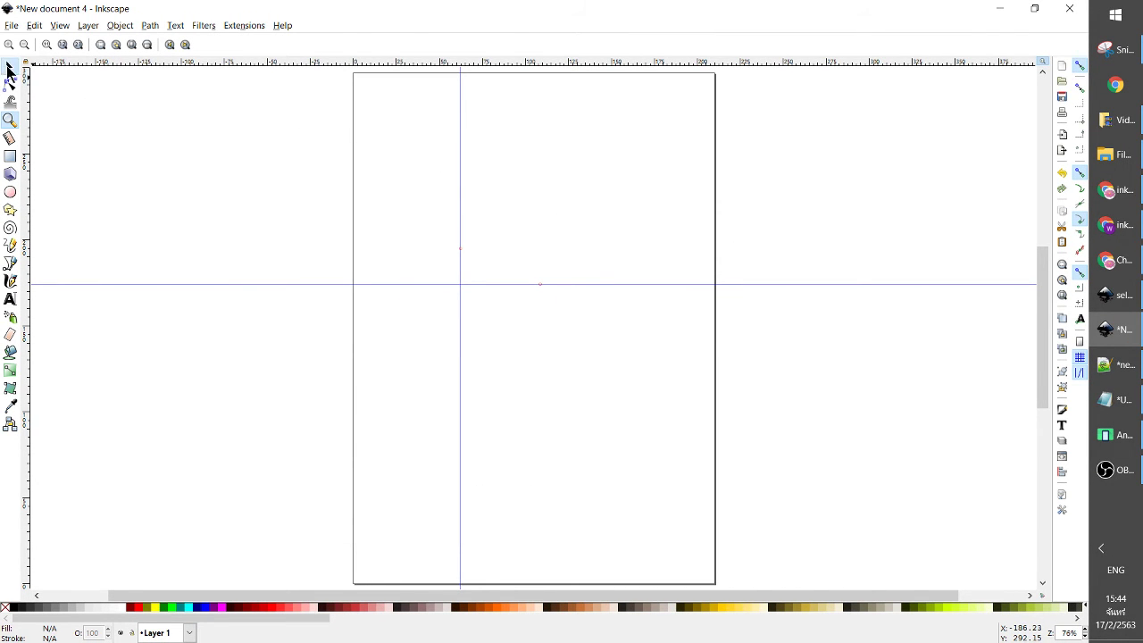
click(8, 67)
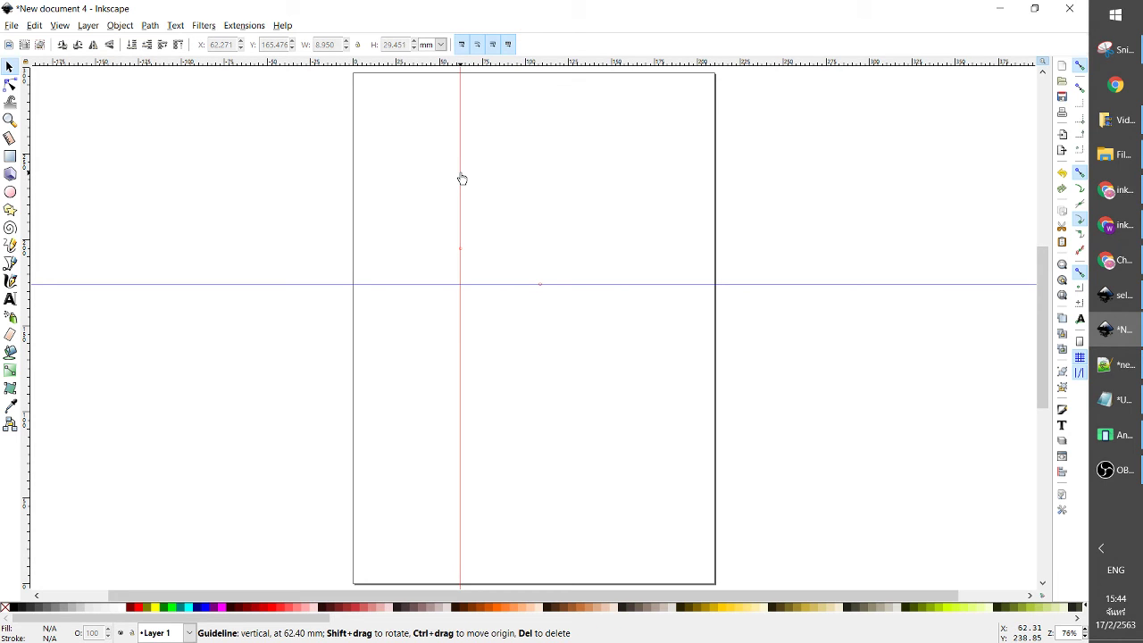
Move the vertical guide to X 105 mm in its Guideline dialog.
double_click(460, 177)
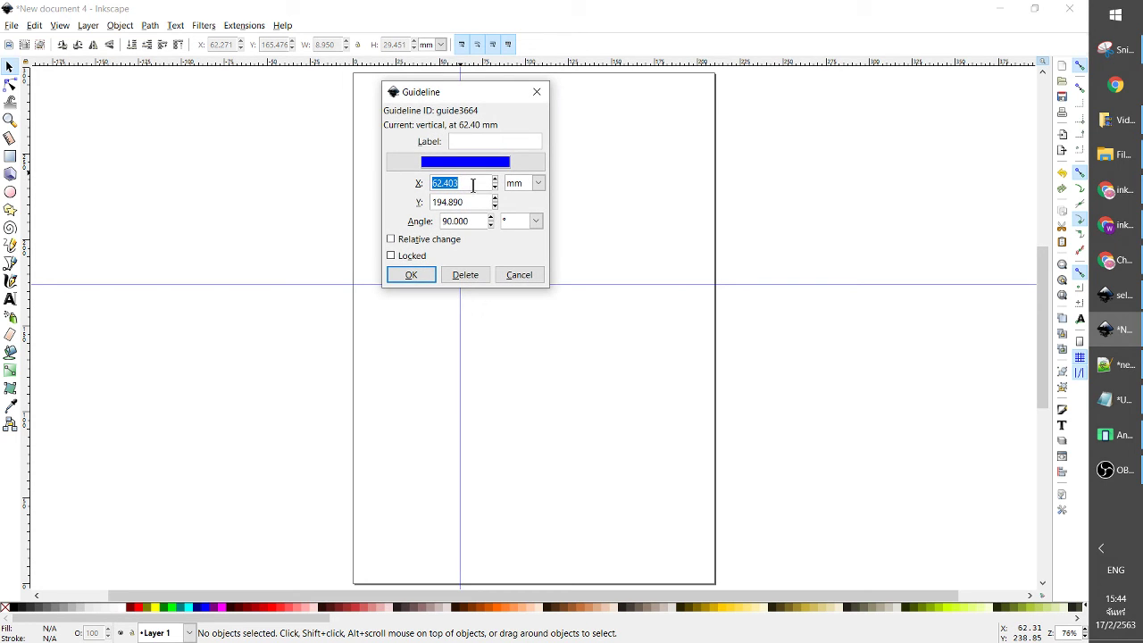
text(105)
key(Tab)
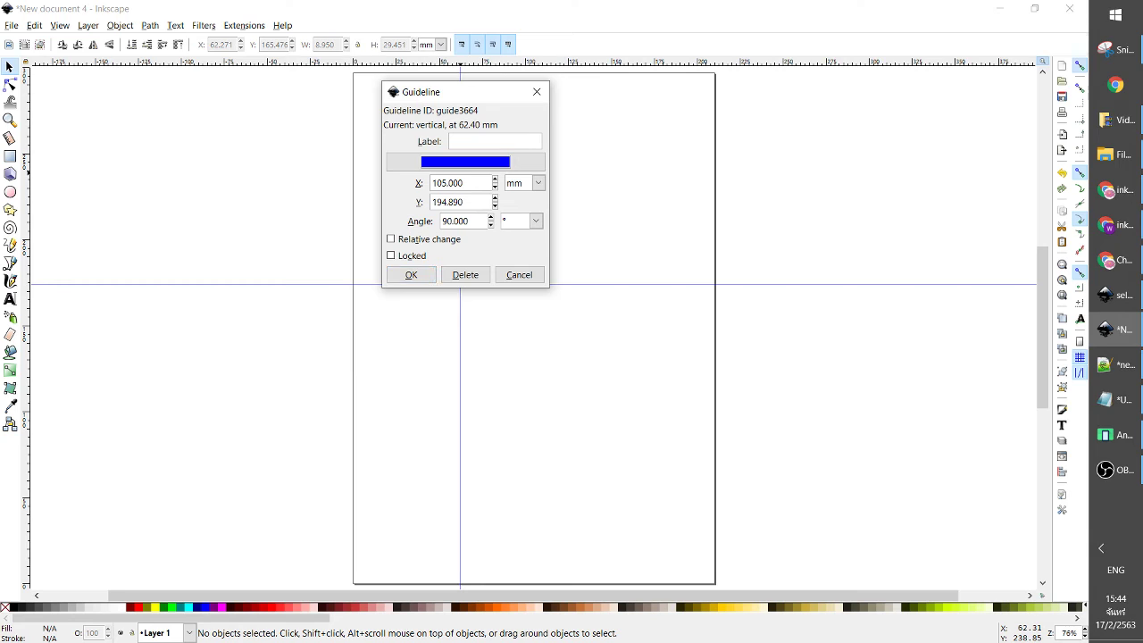
key(Tab)
text(1)
text(48.5)
click(422, 275)
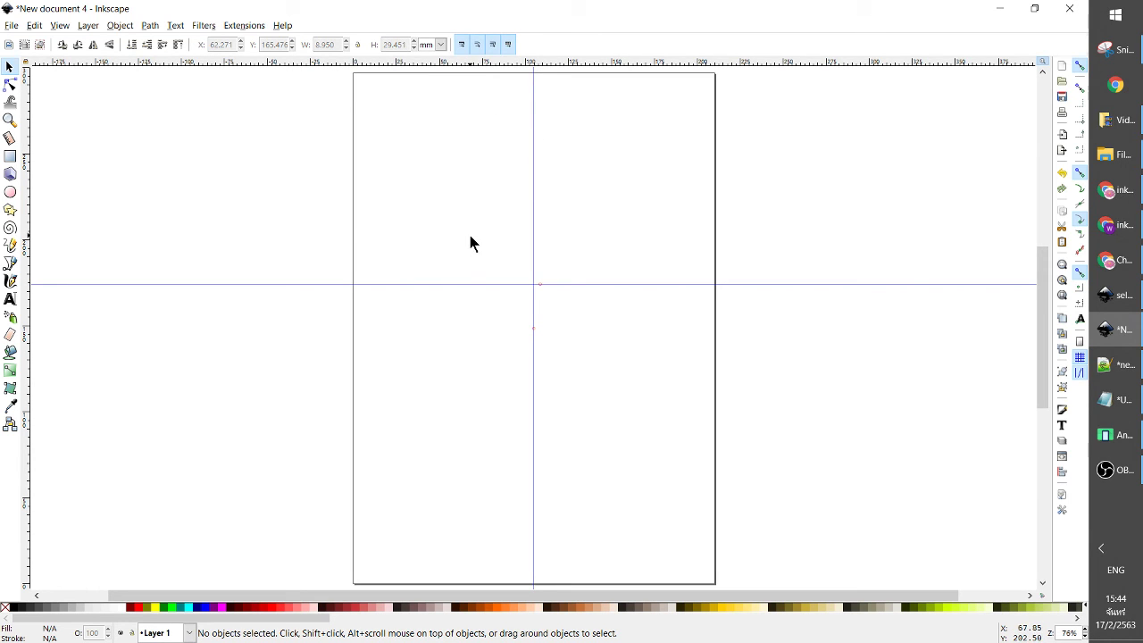
Move the horizontal guide to X 105, Y 148.5 mm in its Guideline dialog.
double_click(440, 286)
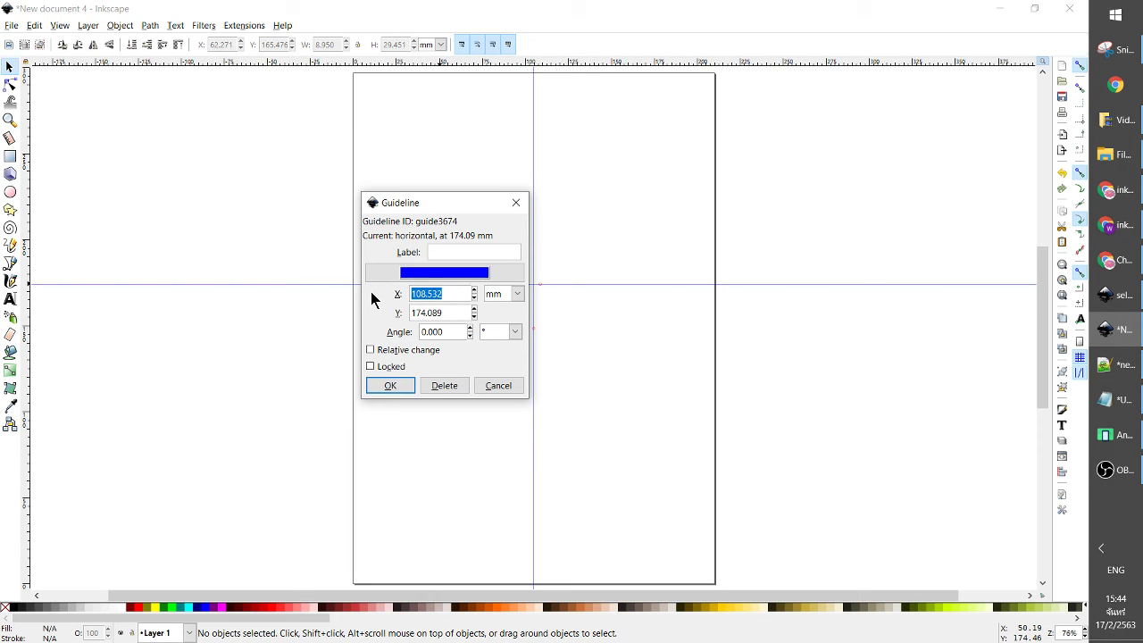
text(105)
key(Tab)
key(Tab)
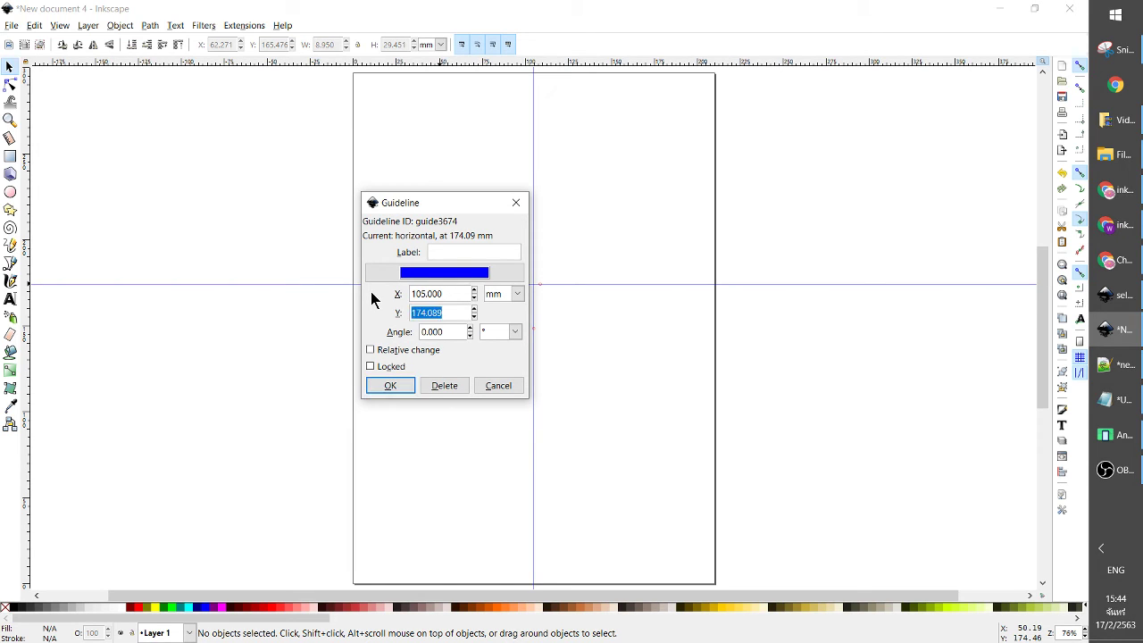
text(148)
text(.5)
click(393, 384)
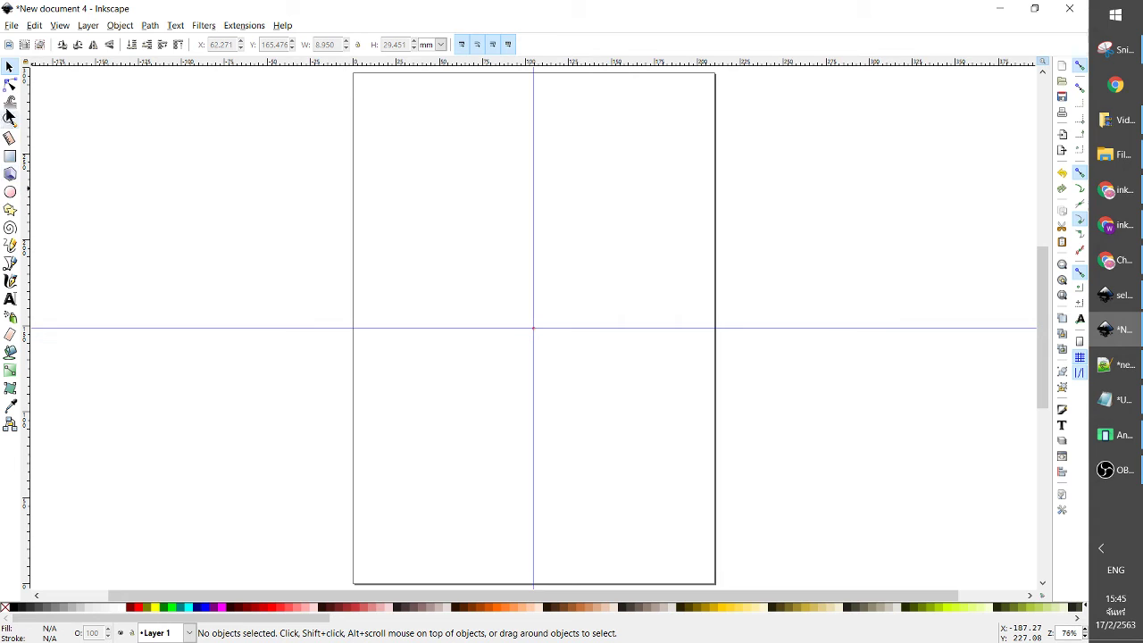
click(9, 266)
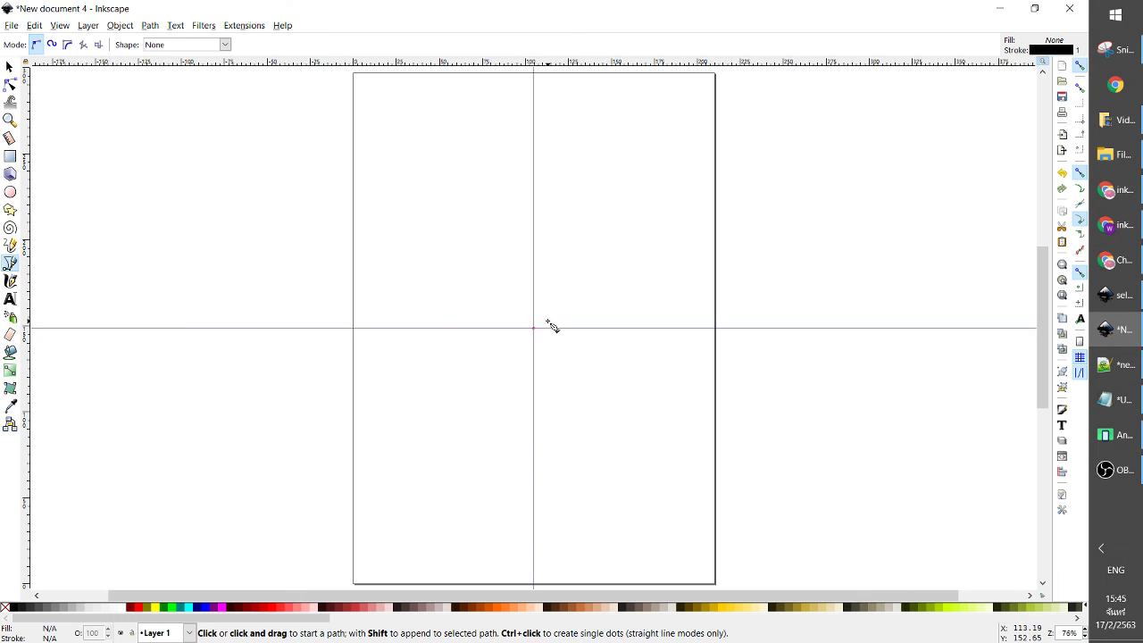
scroll(548, 320, up, 2)
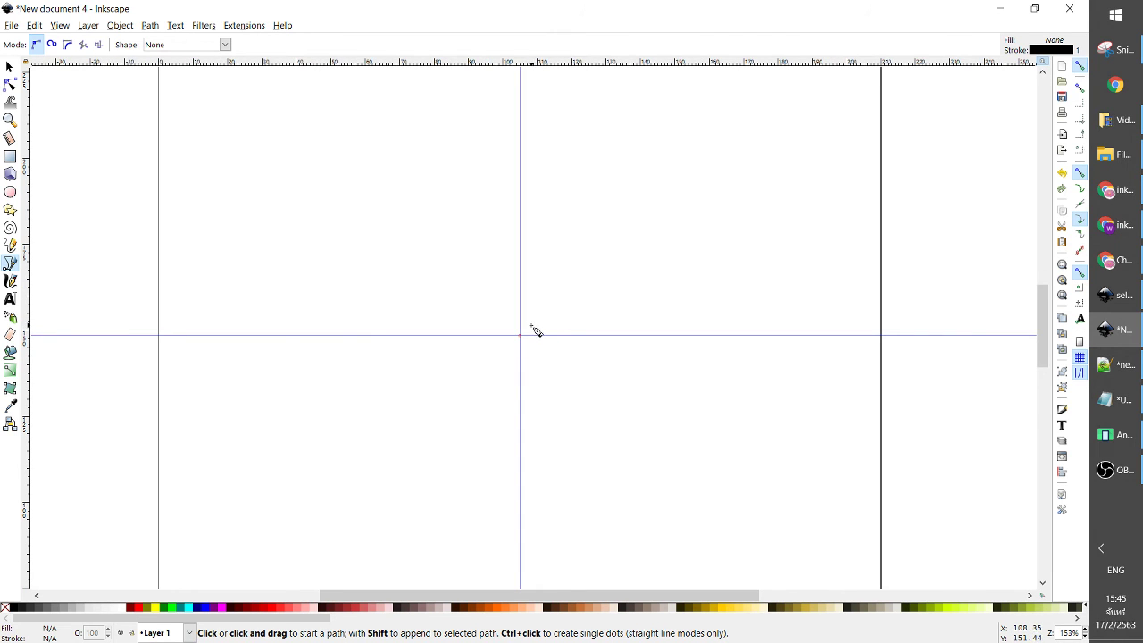
click(533, 327)
click(668, 185)
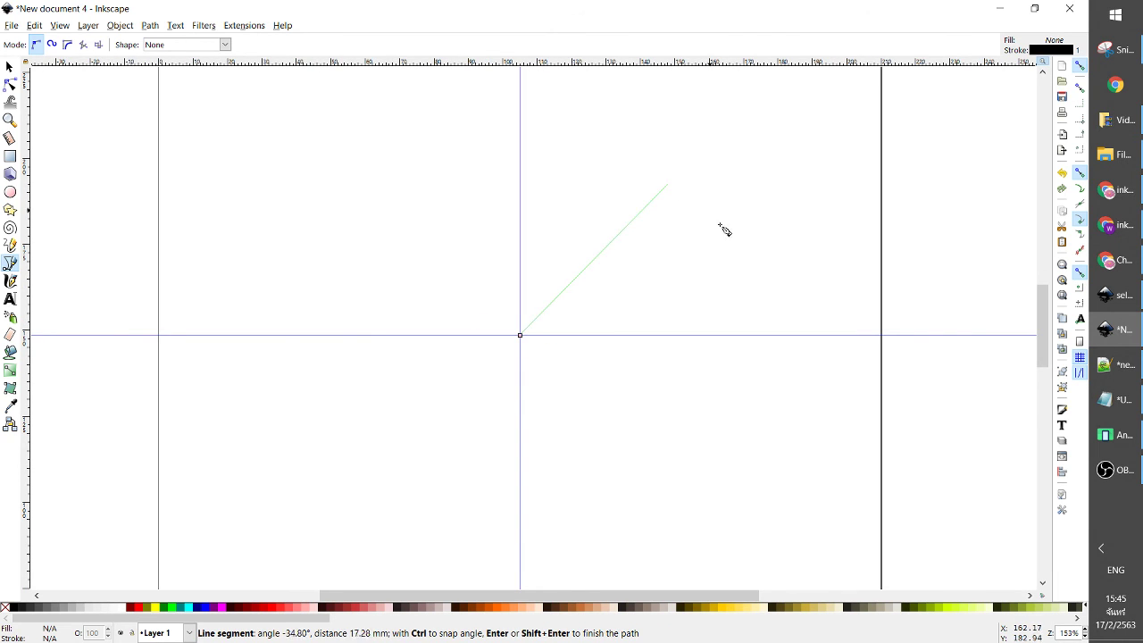
click(770, 335)
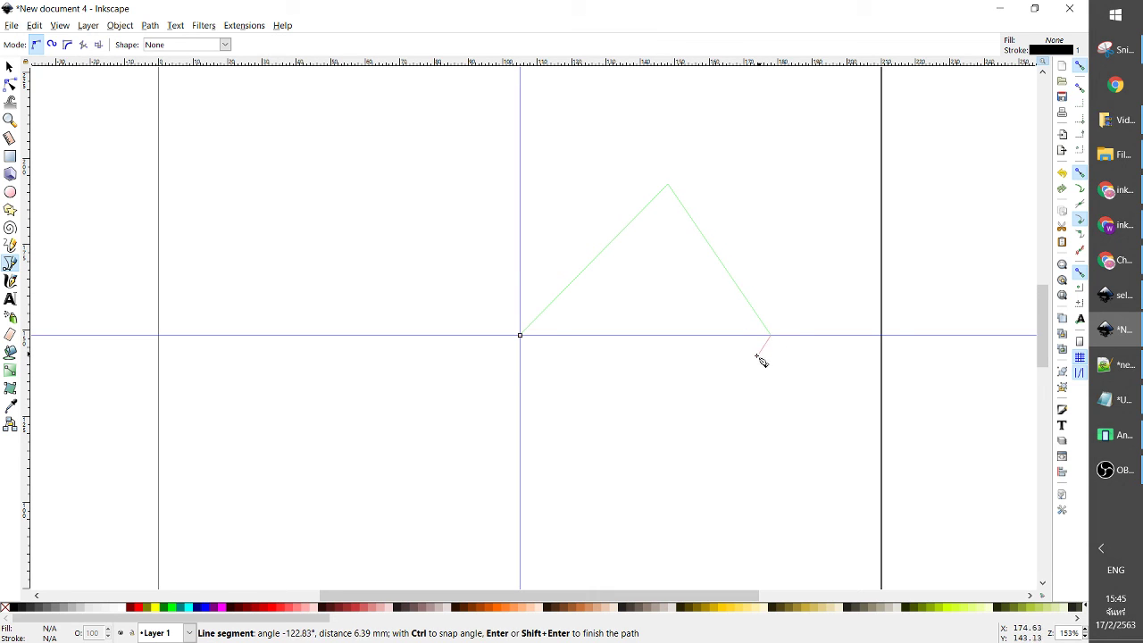
click(686, 414)
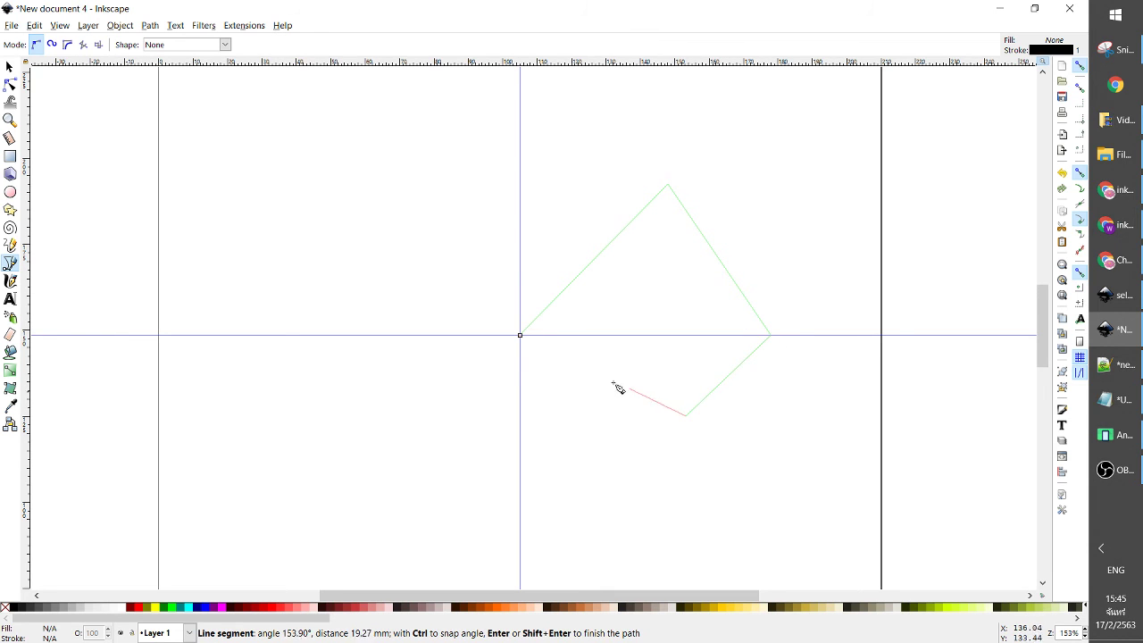
click(525, 338)
key(Return)
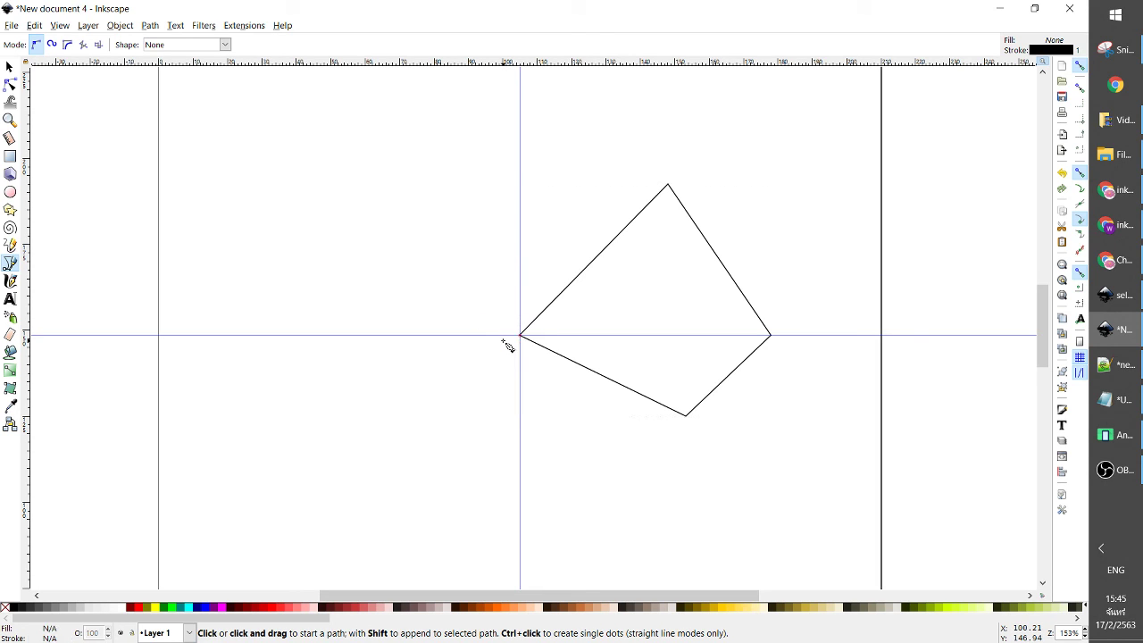
key(ctrl+z)
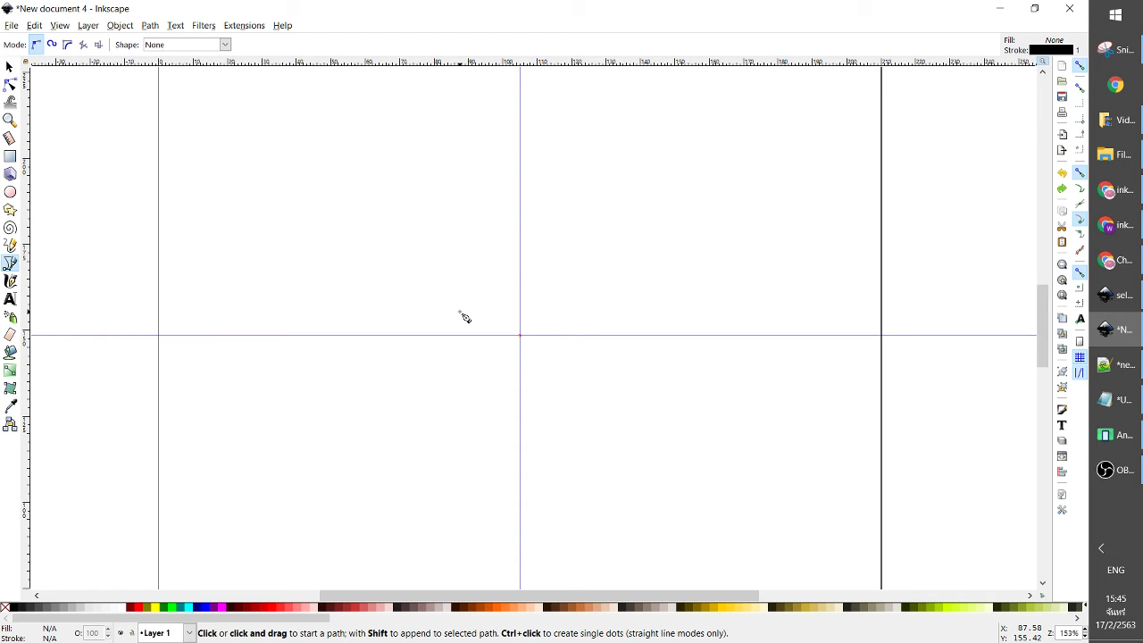
Delete both the vertical and horizontal guides.
click(10, 67)
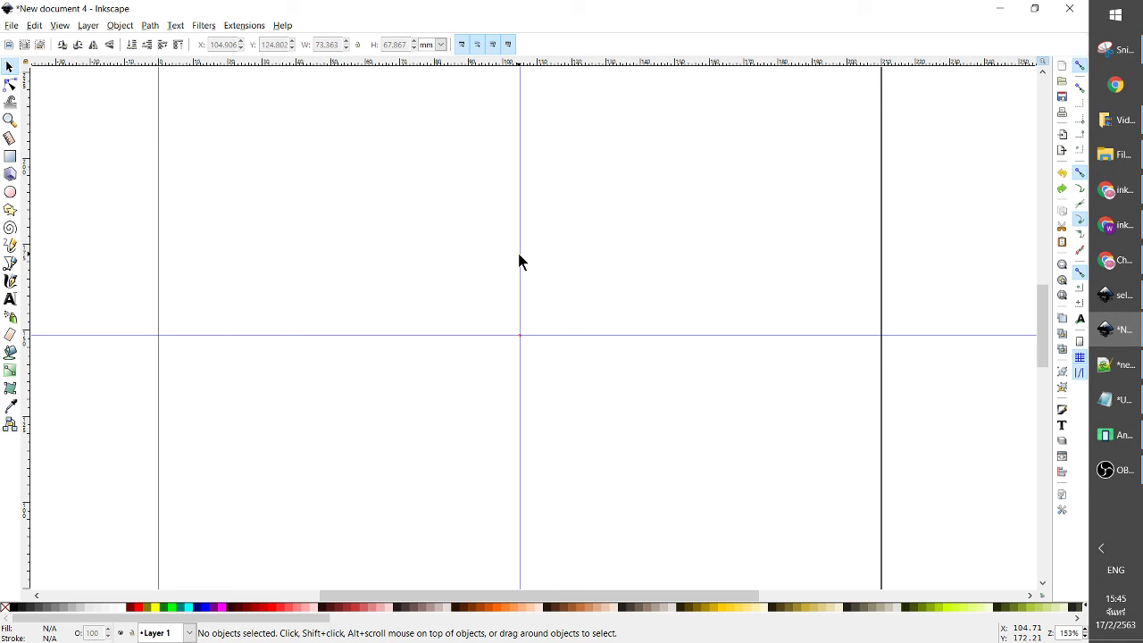
key(Delete)
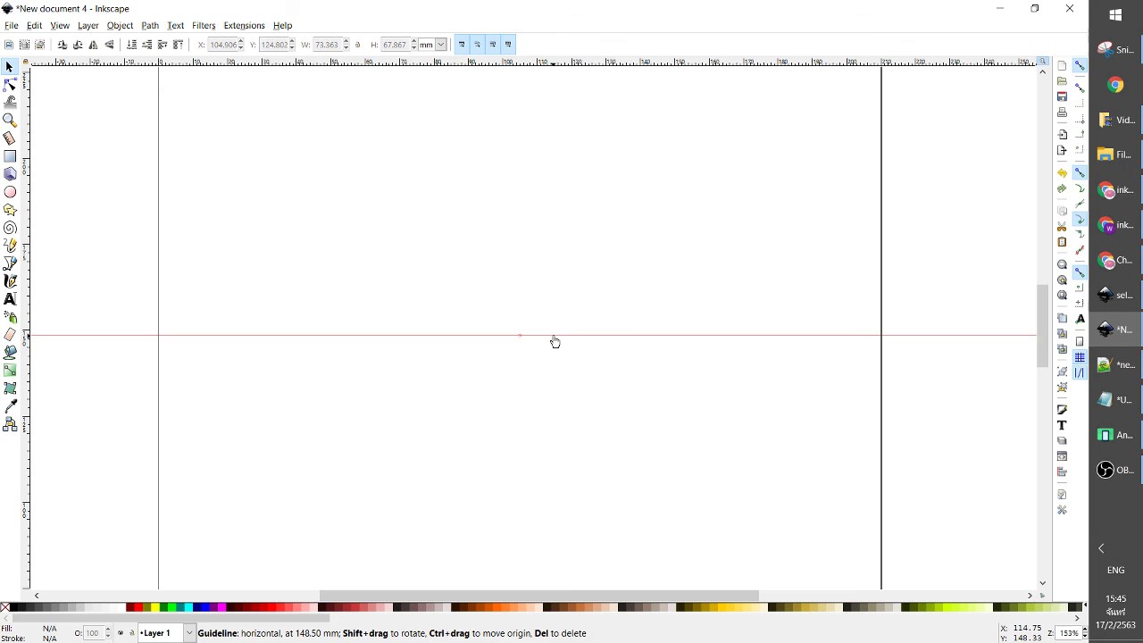
key(Delete)
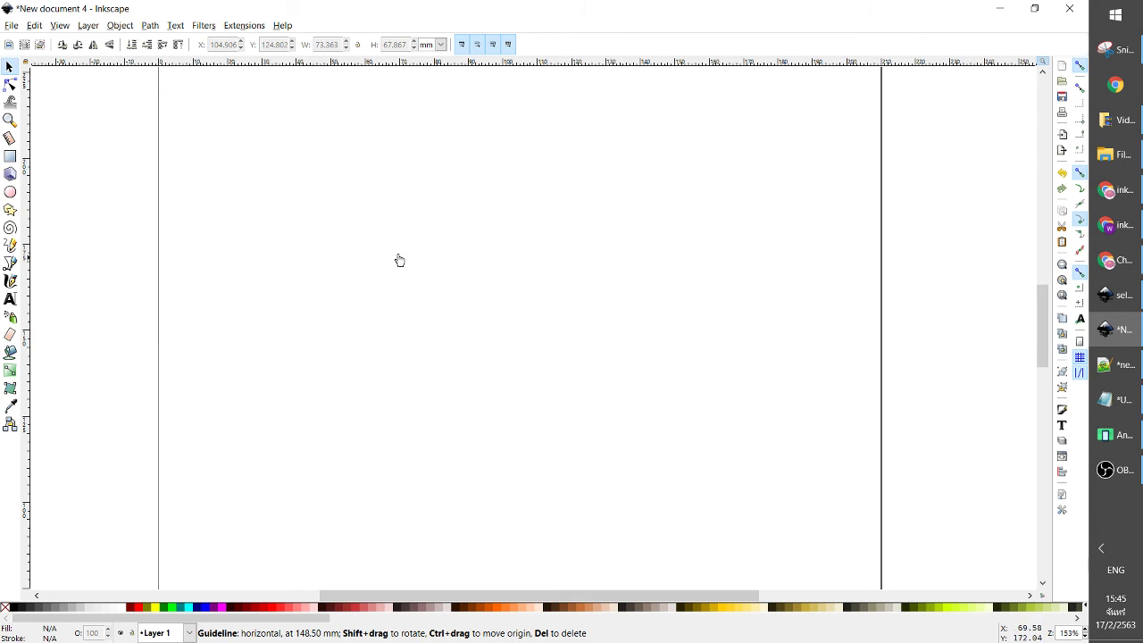
Draw a pink three-corner polygon triangle, discarding a trial five-pointed star.
click(11, 213)
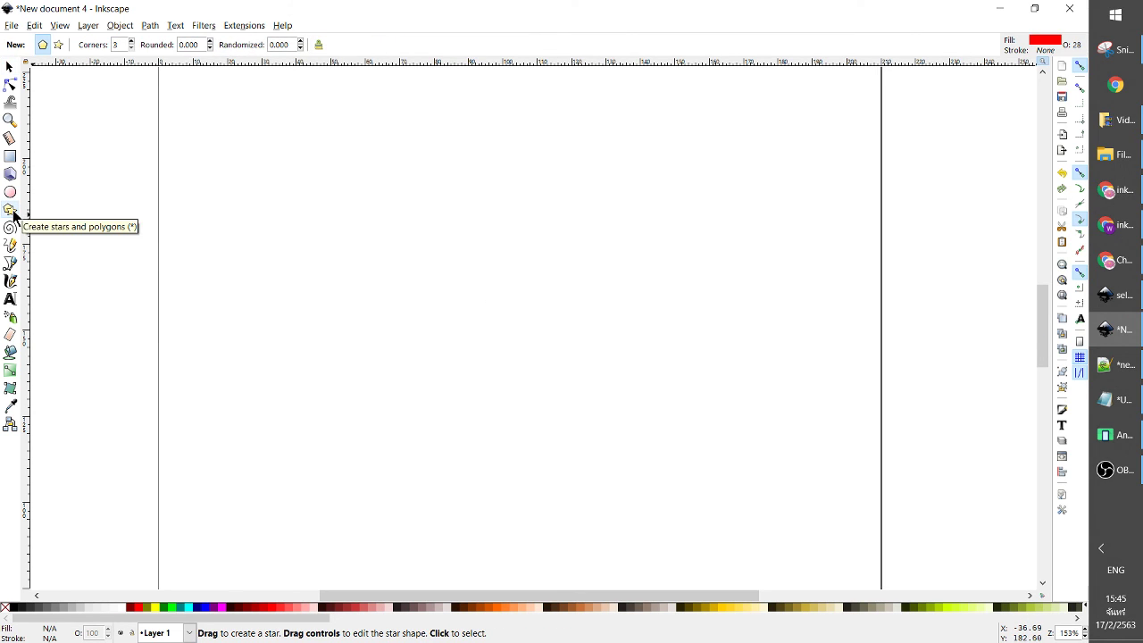
click(58, 45)
drag(464, 252, 611, 396)
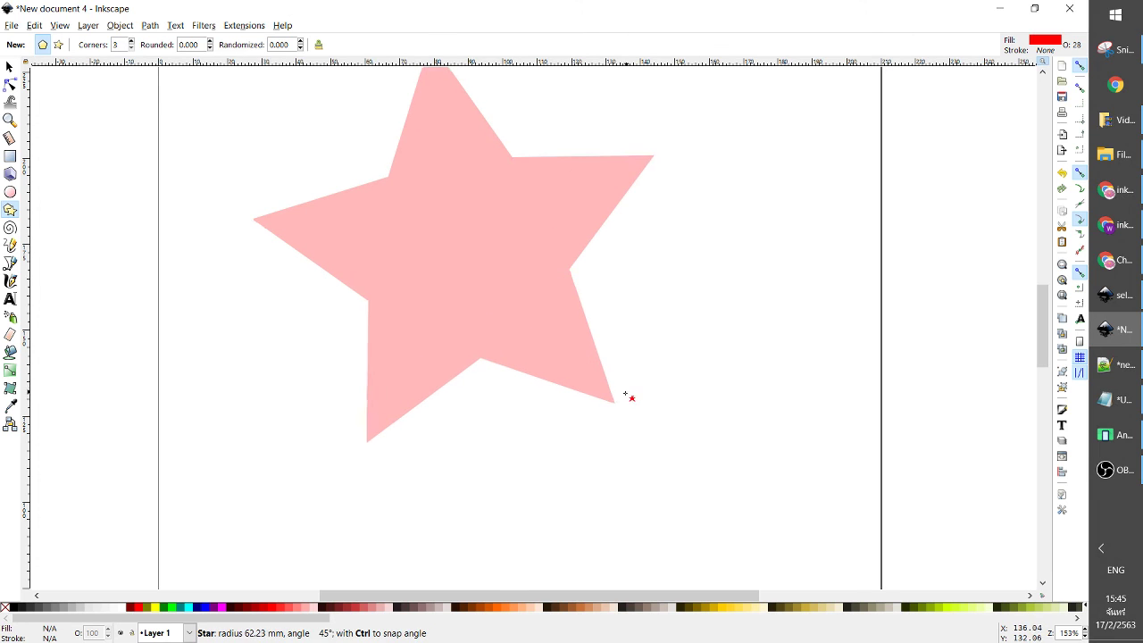
key(ctrl+z)
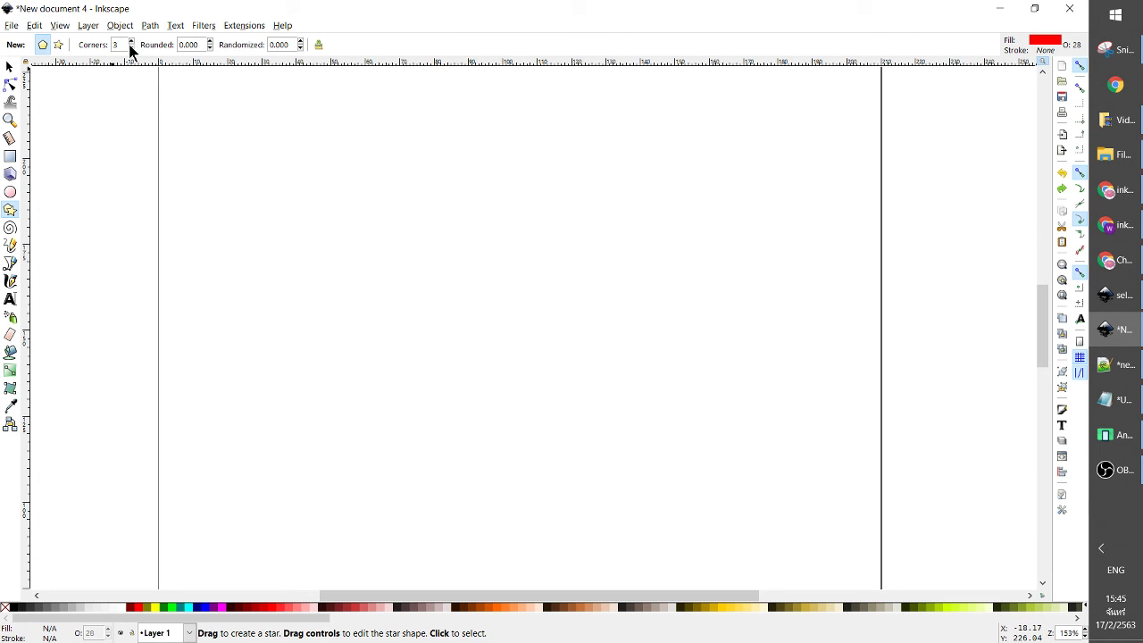
click(319, 46)
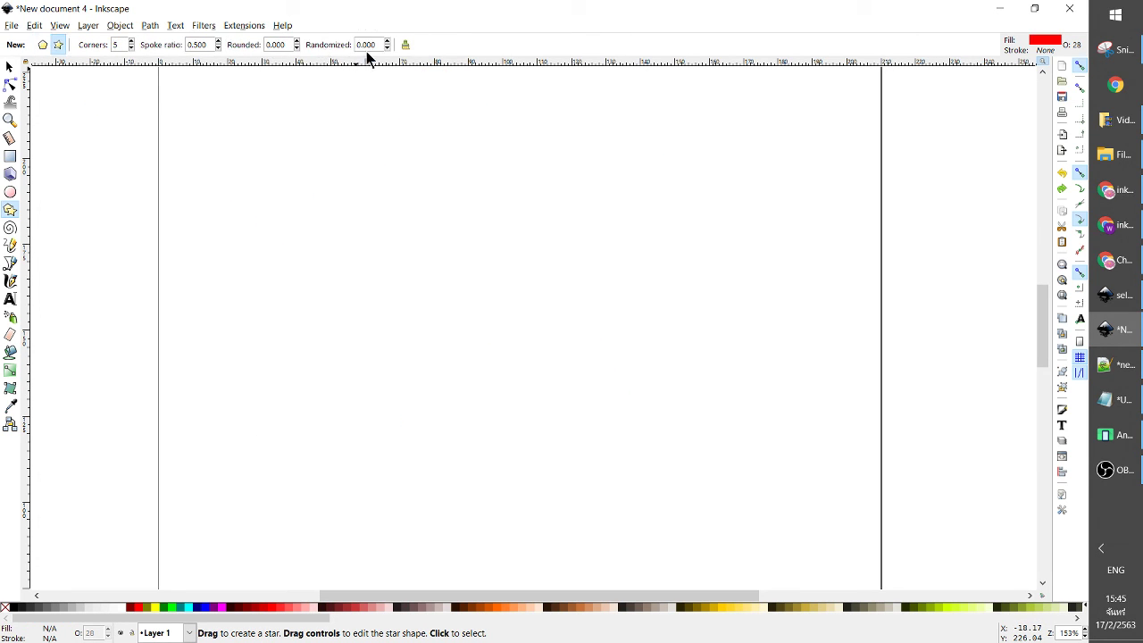
click(42, 44)
click(132, 48)
click(132, 49)
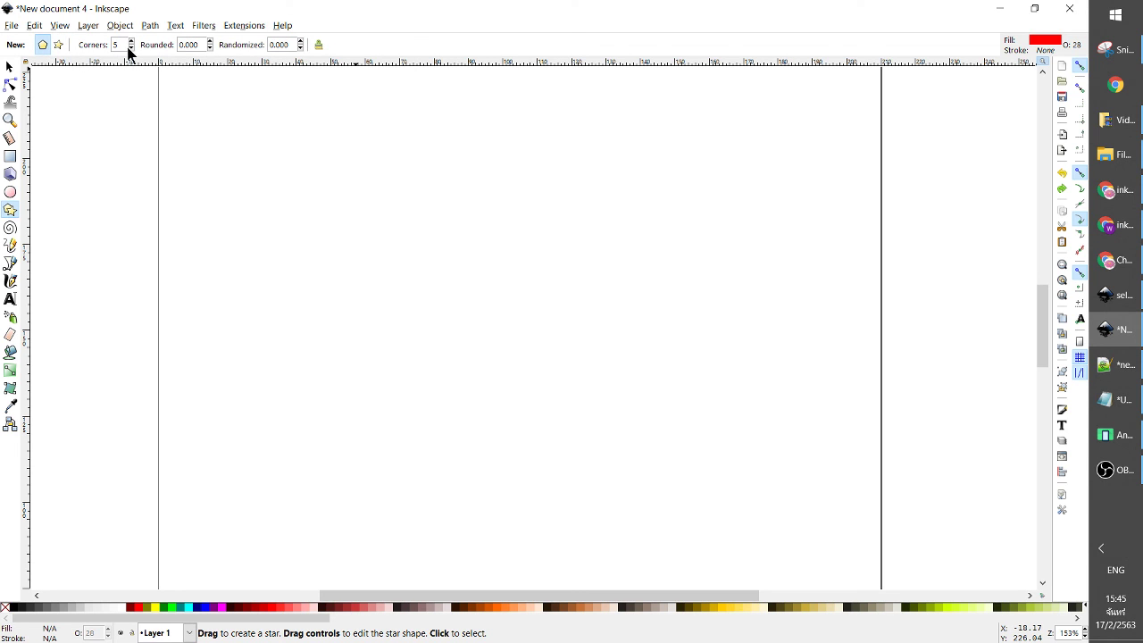
mouse_move(284, 141)
mouse_down()
mouse_move(394, 232)
mouse_move(401, 215)
mouse_up()
Move the triangle so it sits centred on the page.
click(10, 67)
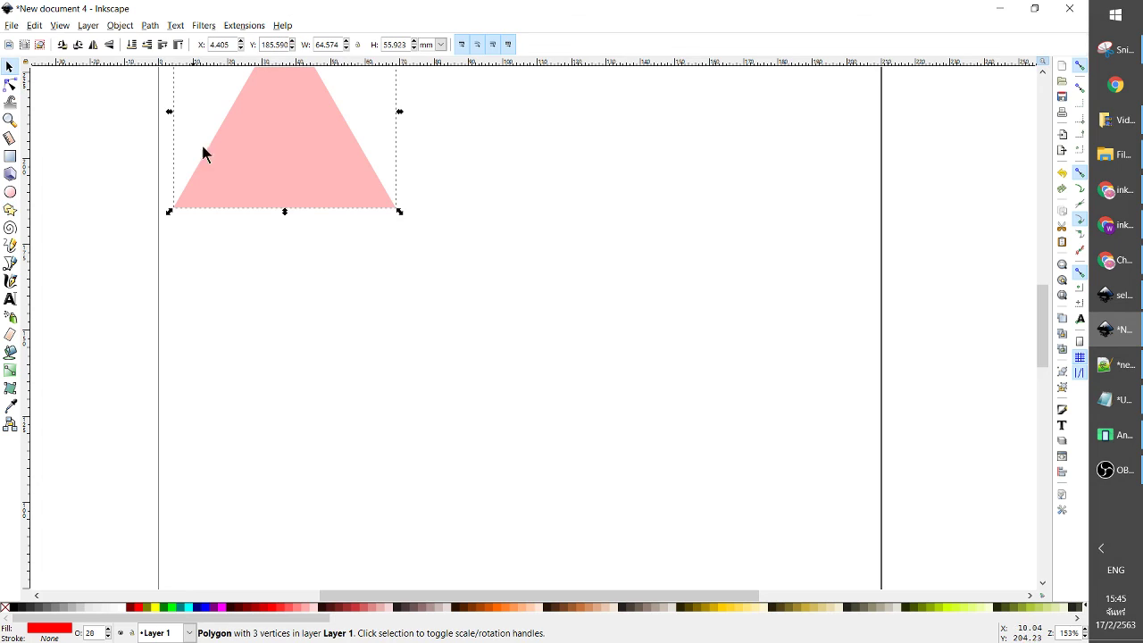
drag(264, 165, 492, 413)
right_click(512, 389)
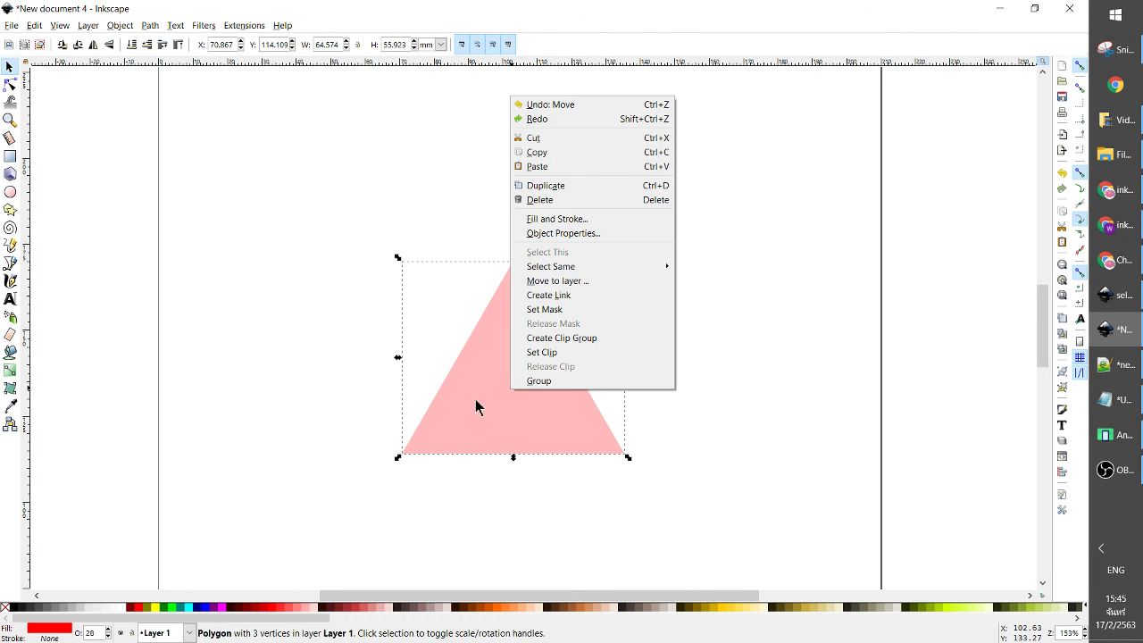
click(321, 386)
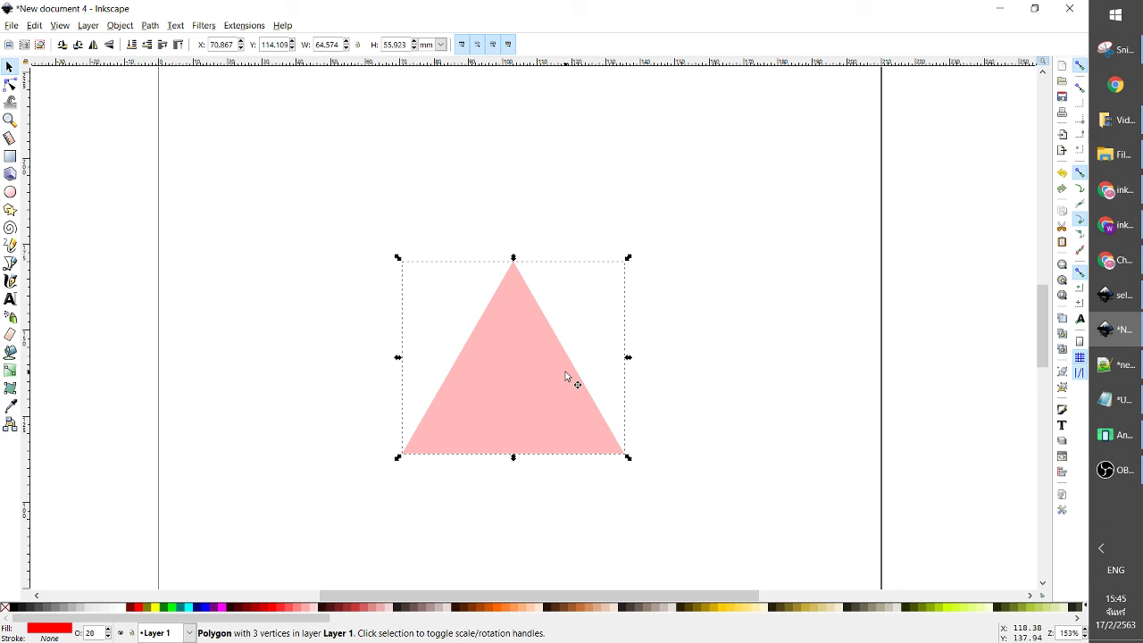
drag(559, 368, 529, 339)
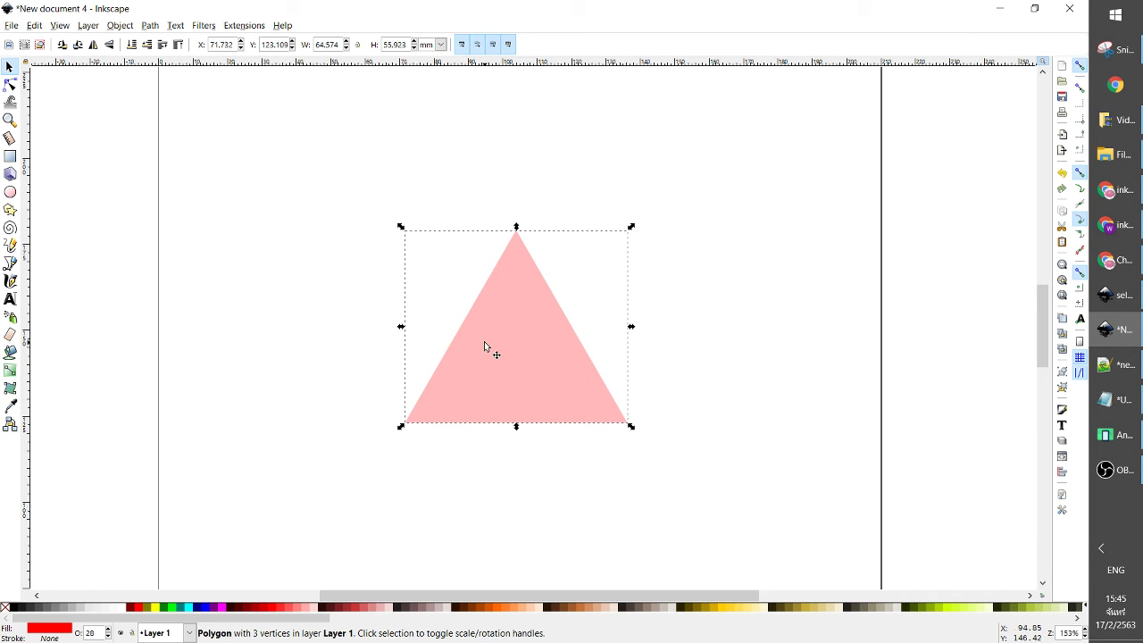
Convert the triangle to a path, try Objects to Guides, then undo it.
click(152, 29)
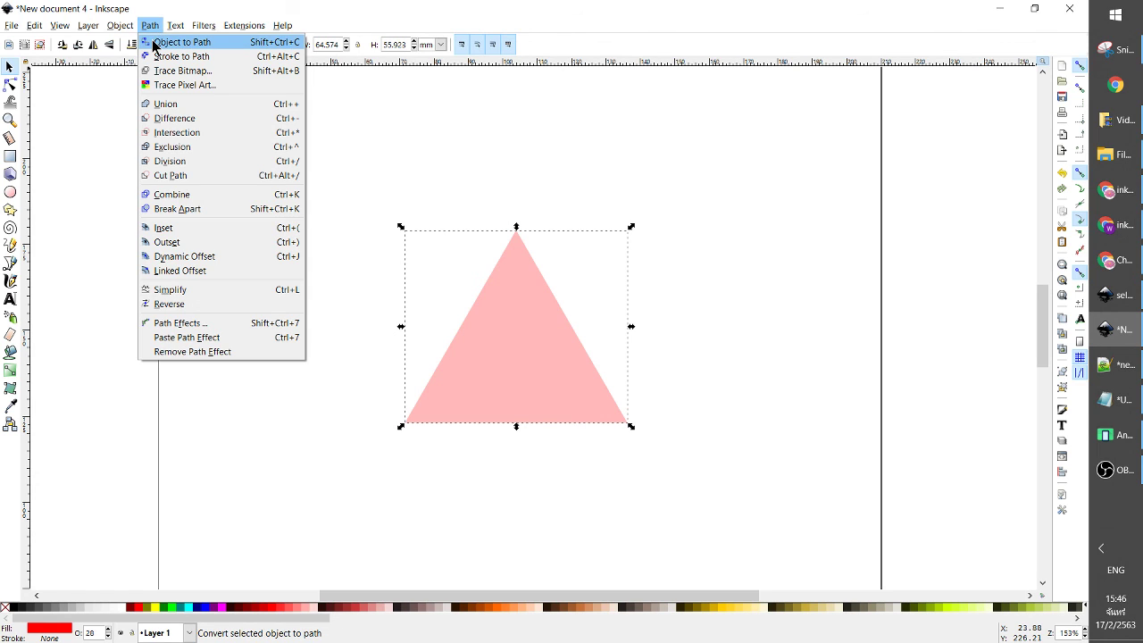
click(153, 45)
click(324, 277)
click(482, 342)
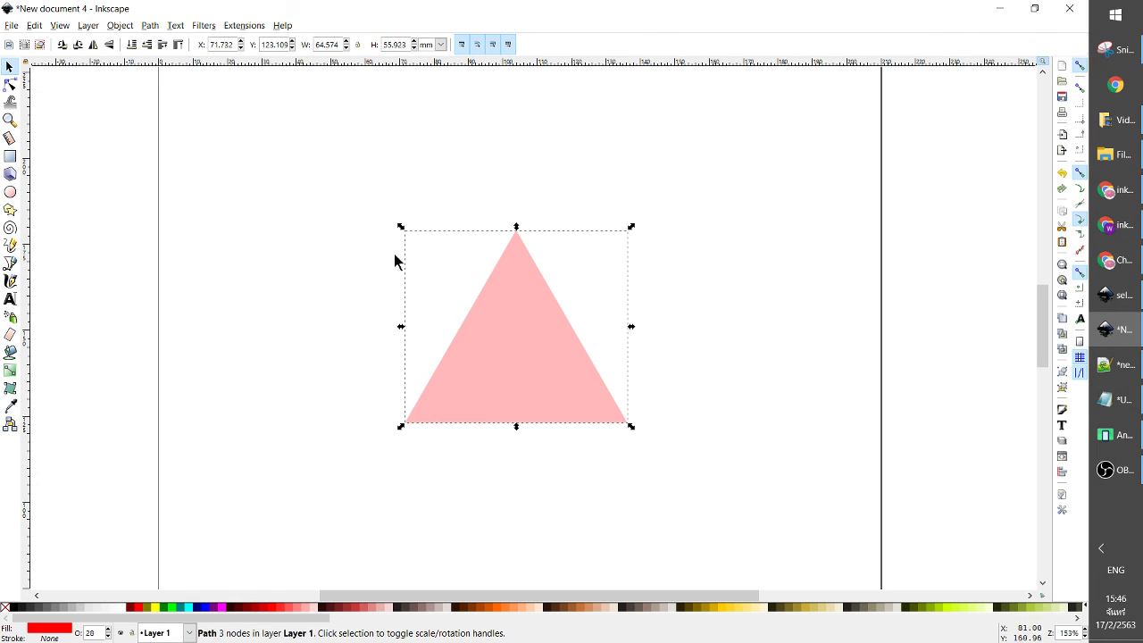
click(123, 26)
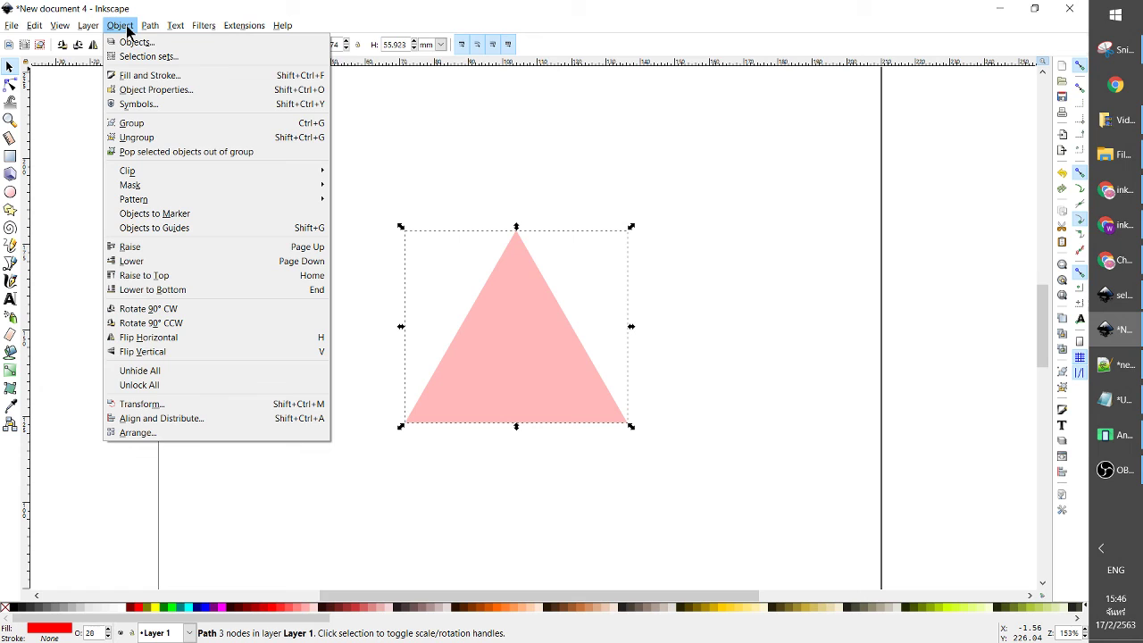
click(169, 228)
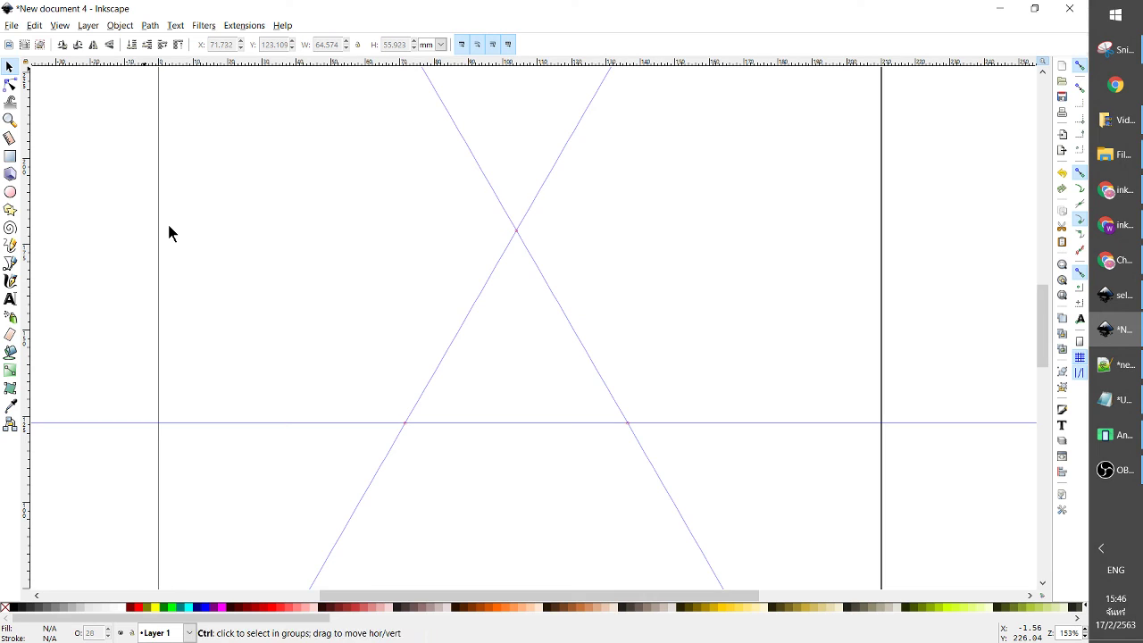
key(ctrl+z)
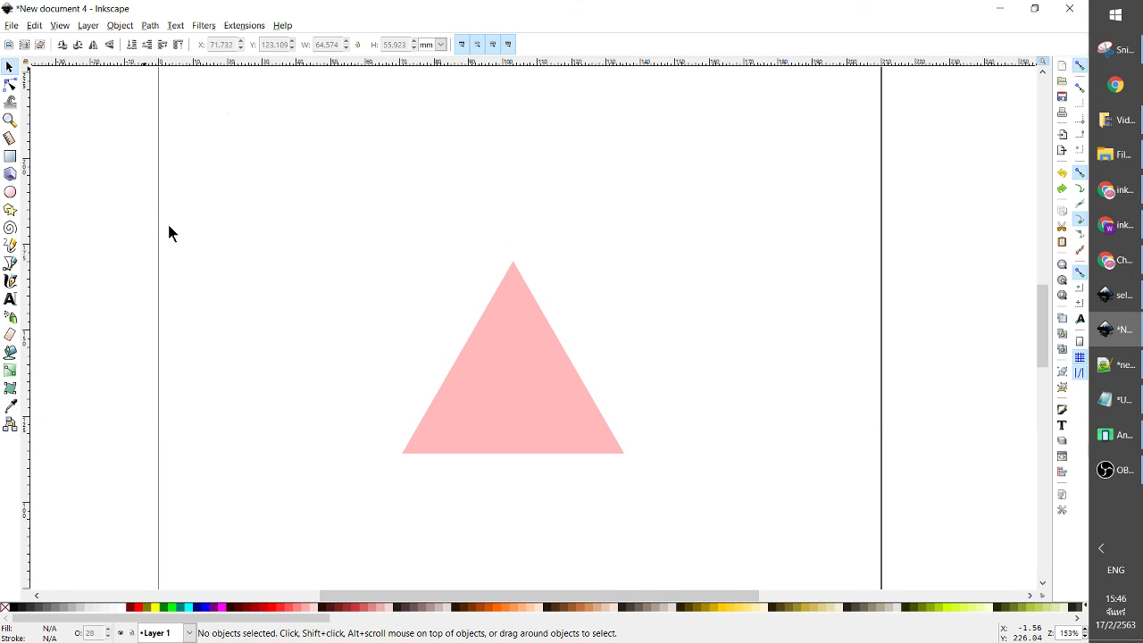
key(ctrl+z)
Replace the triangle with a pink pentagon drawn near the page centre.
click(261, 183)
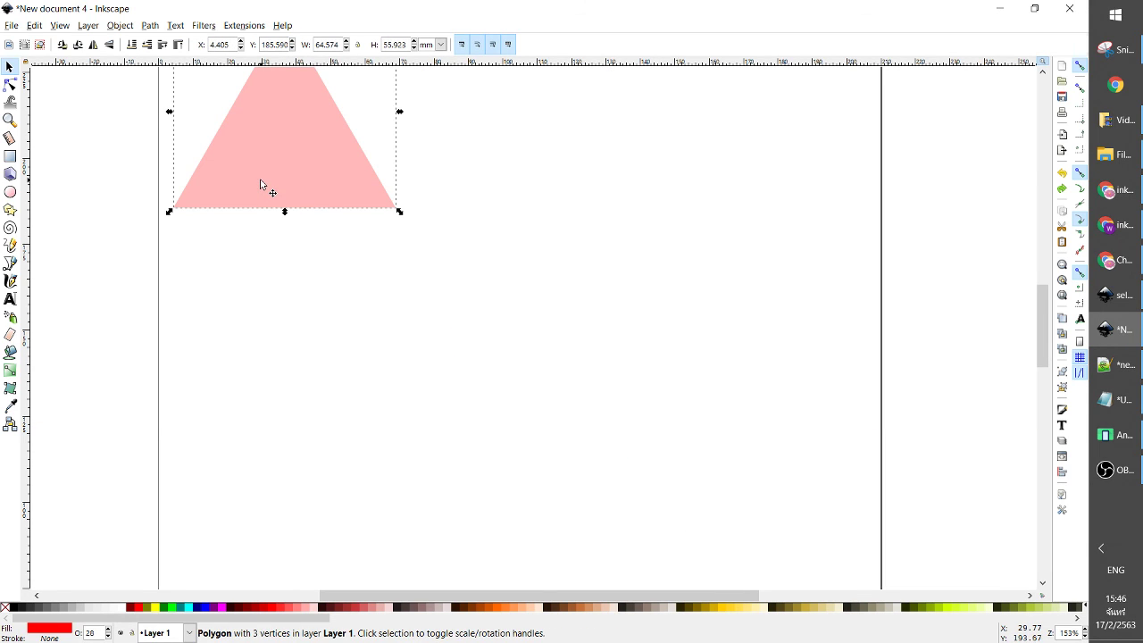
key(Delete)
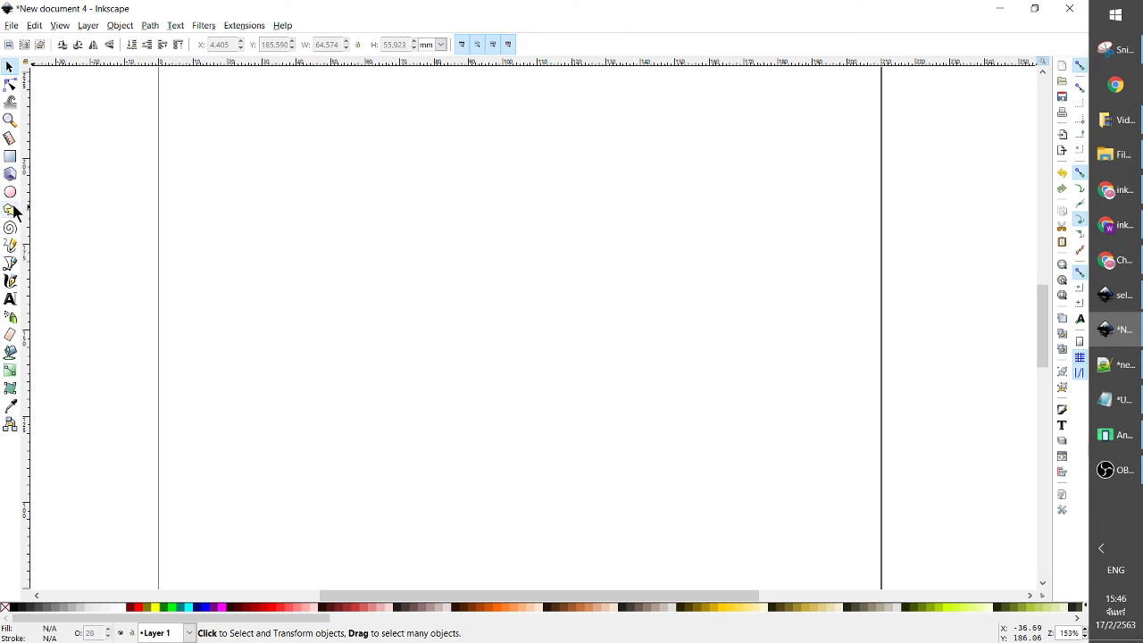
click(10, 210)
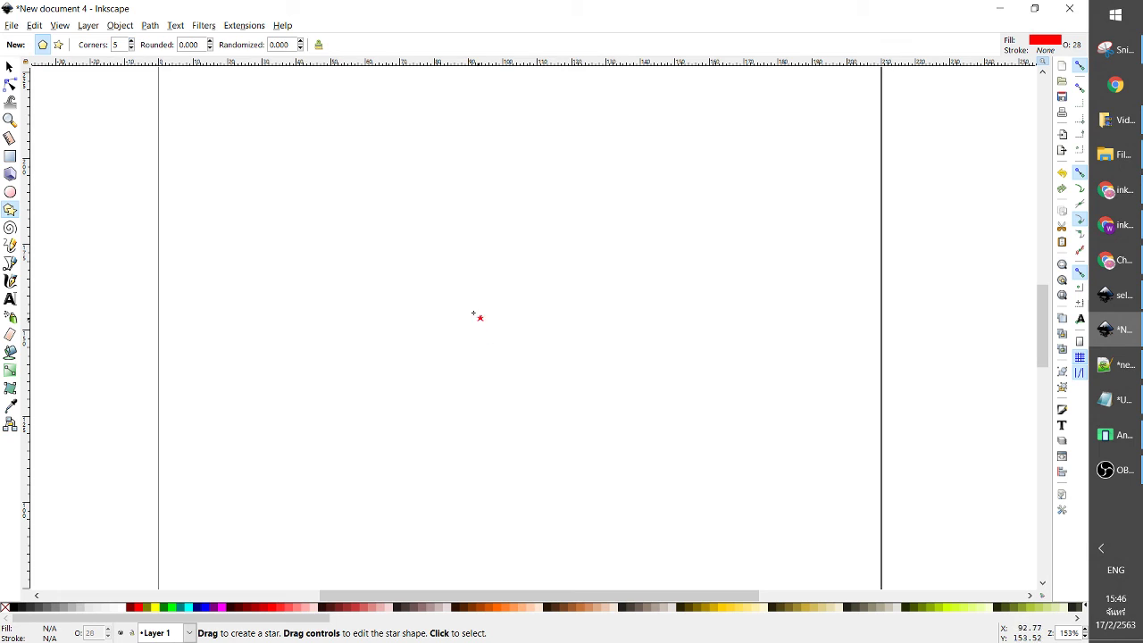
drag(446, 275, 534, 416)
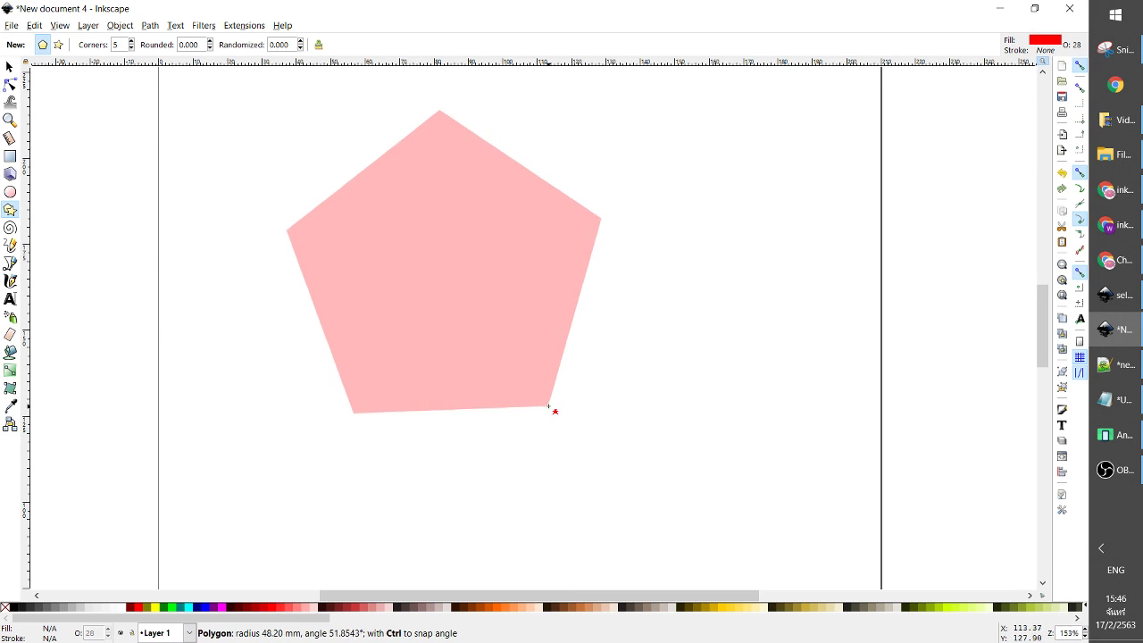
drag(529, 412, 550, 414)
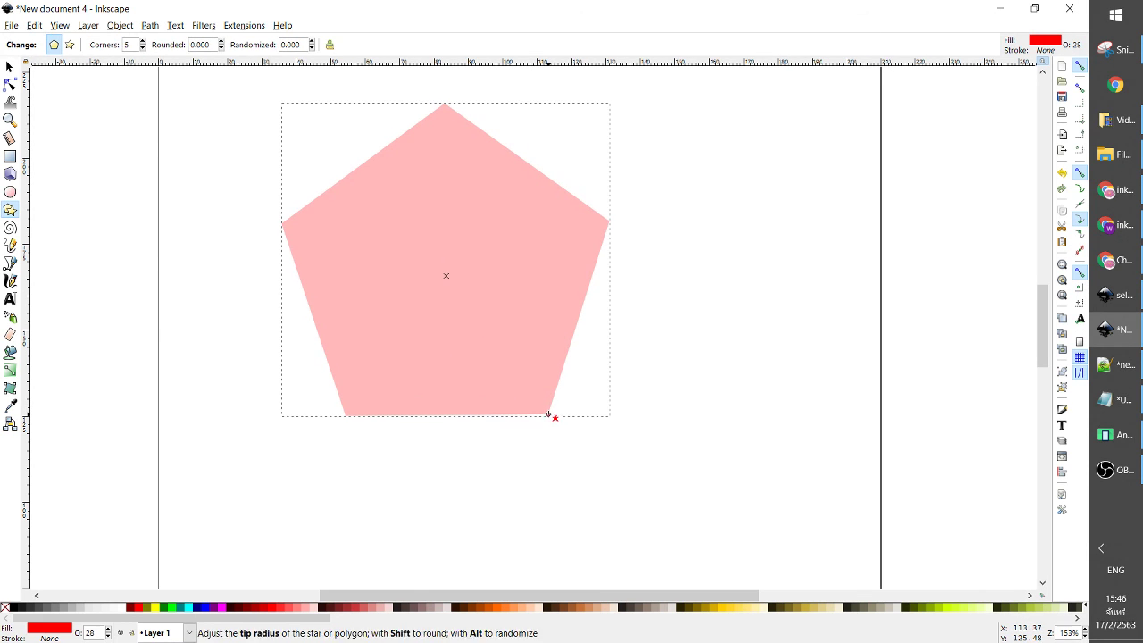
Centre the pentagon, convert it to a path, and turn it into five edge guides.
click(9, 67)
drag(455, 271, 521, 325)
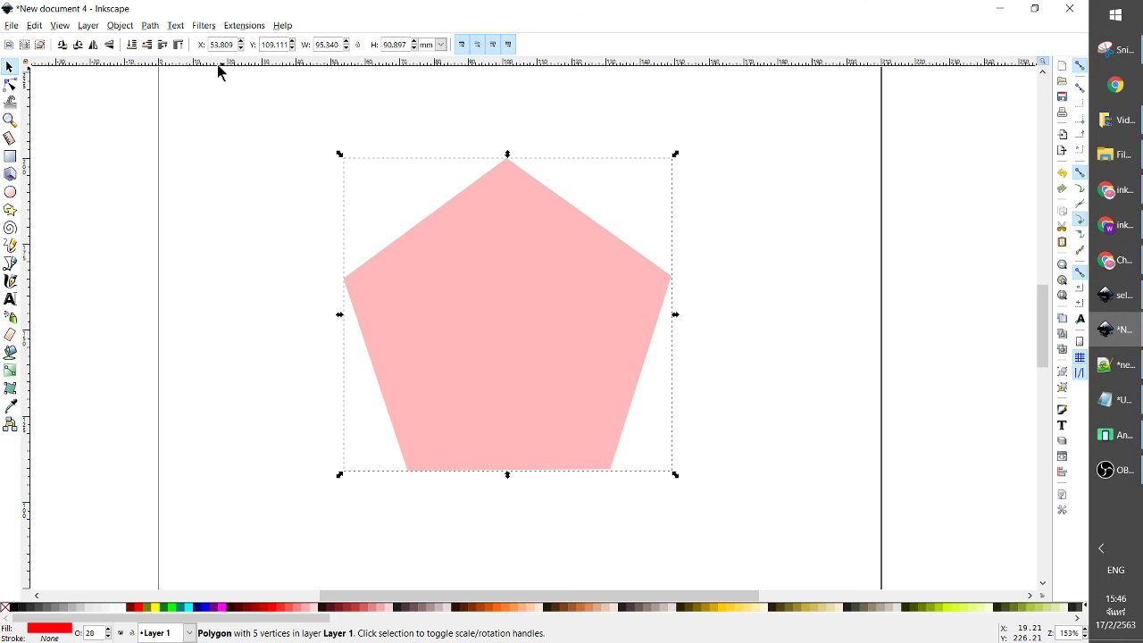
click(150, 25)
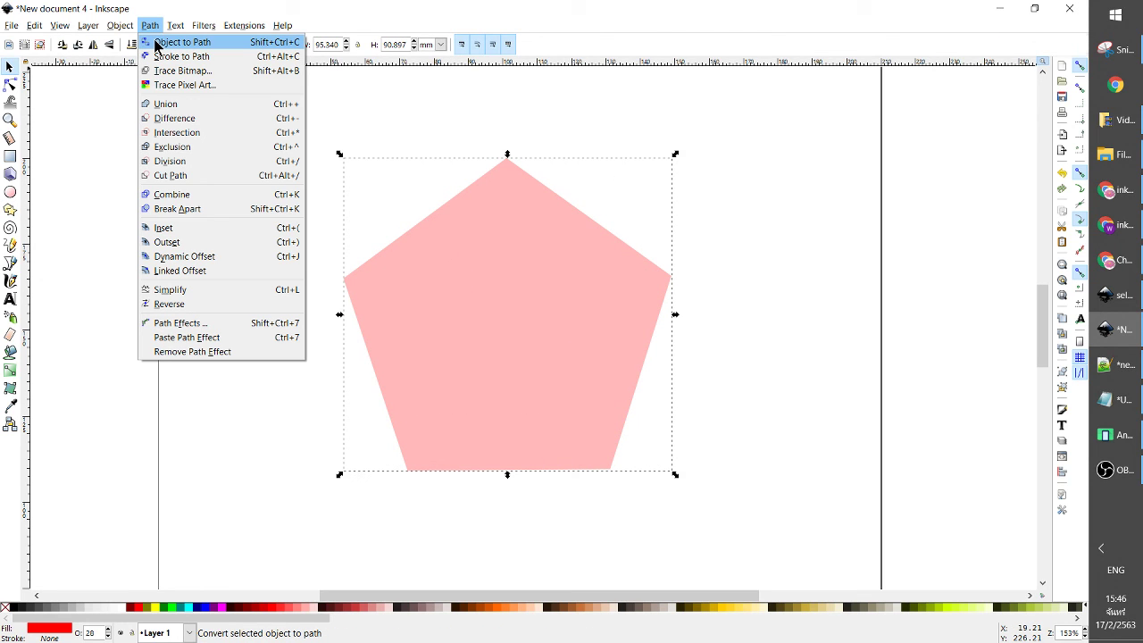
click(156, 43)
click(251, 139)
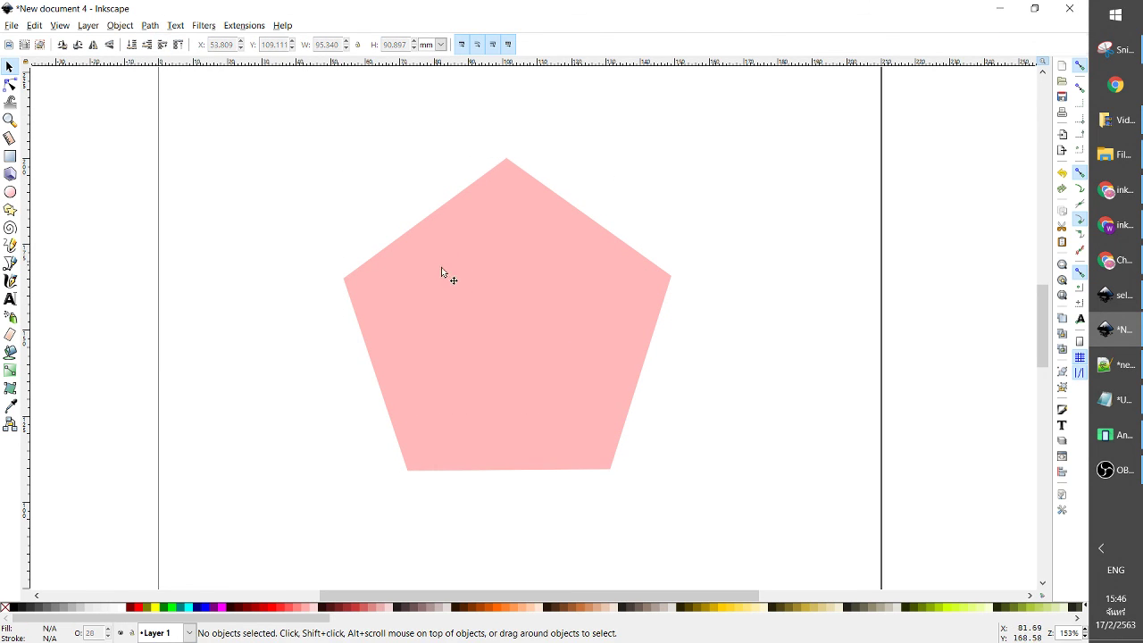
click(451, 277)
click(120, 25)
mouse_move(134, 199)
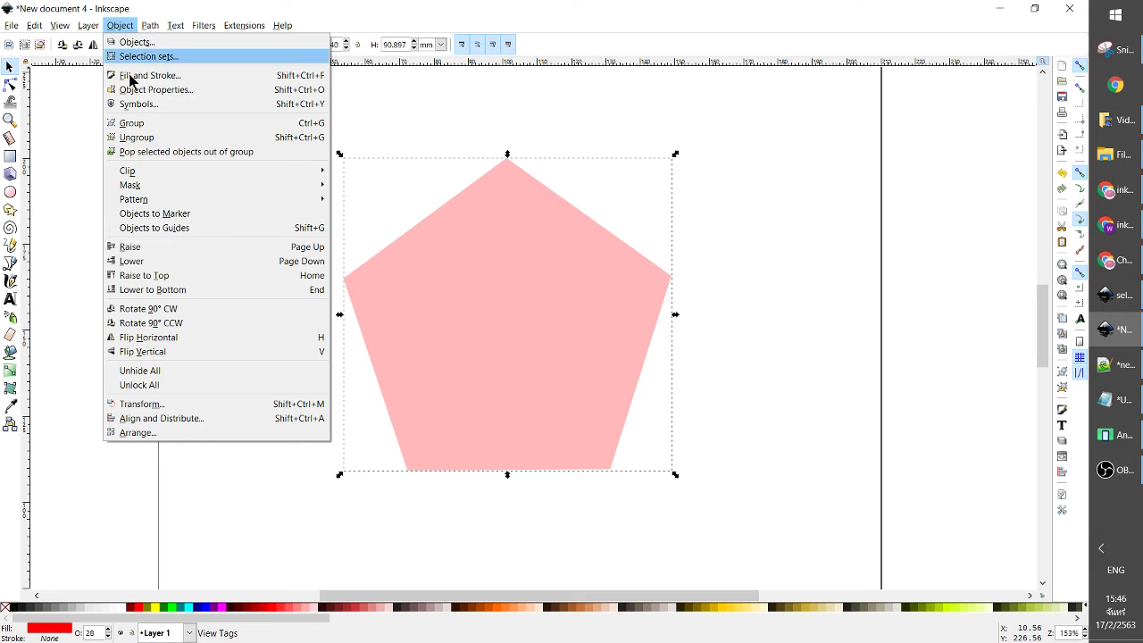
click(161, 231)
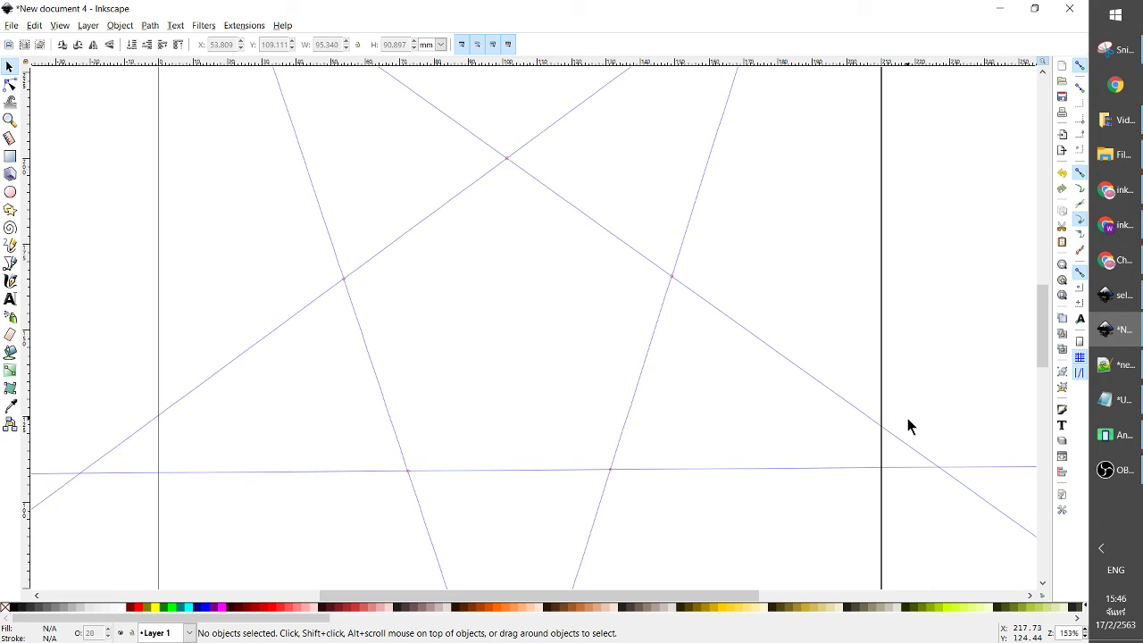
key(ctrl)
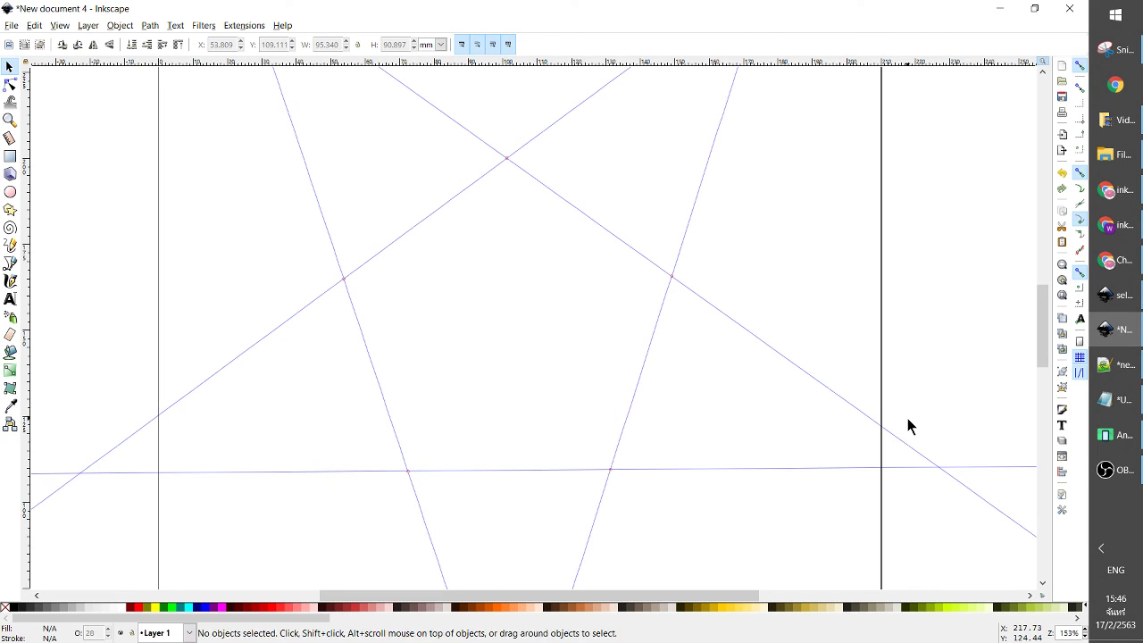